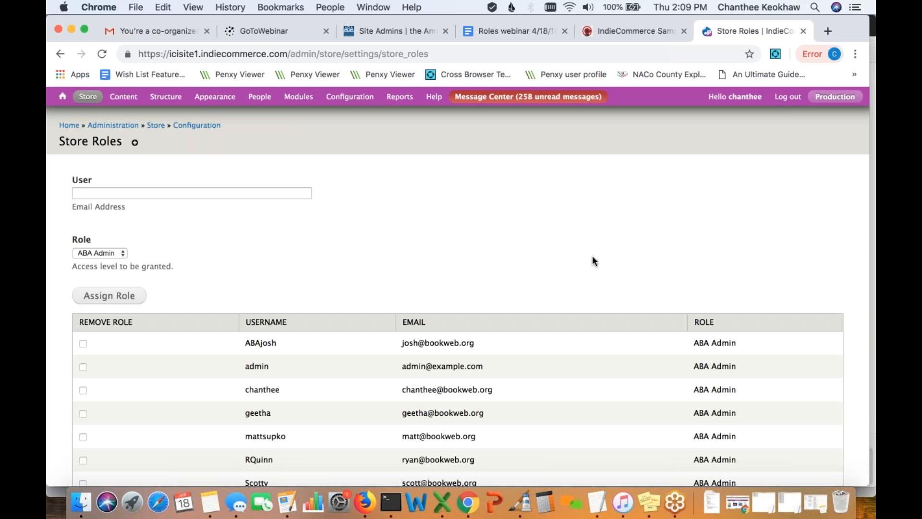
pyautogui.scroll(-2, 592, 260)
pyautogui.scroll(2, 592, 259)
pyautogui.click(161, 193)
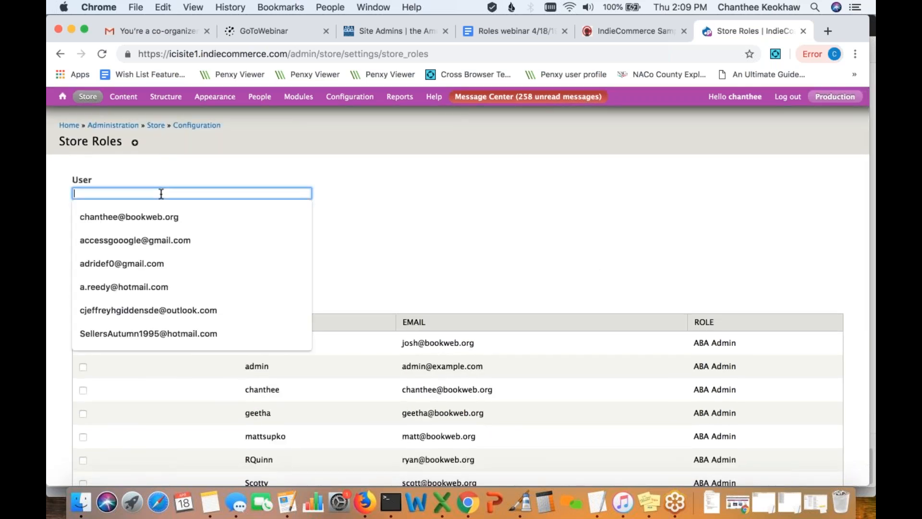
pyautogui.click(379, 211)
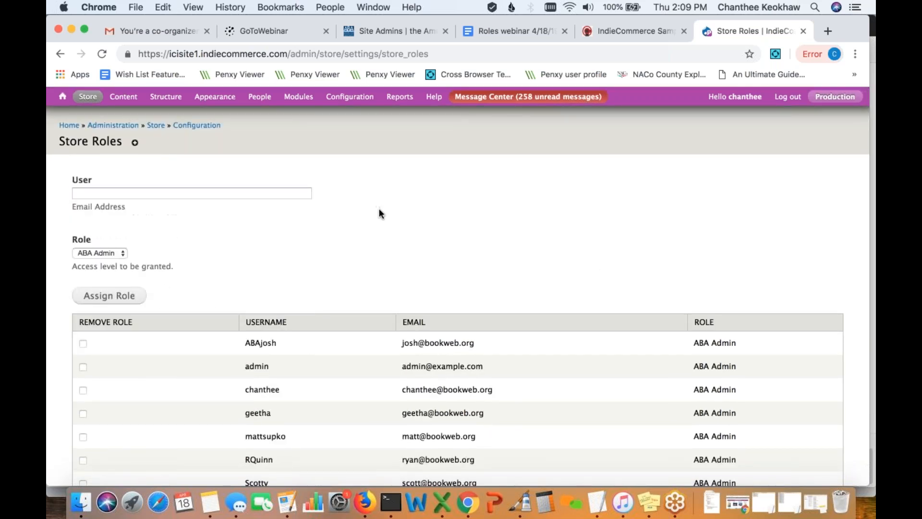
pyautogui.scroll(-5, 379, 211)
pyautogui.scroll(-2, 379, 212)
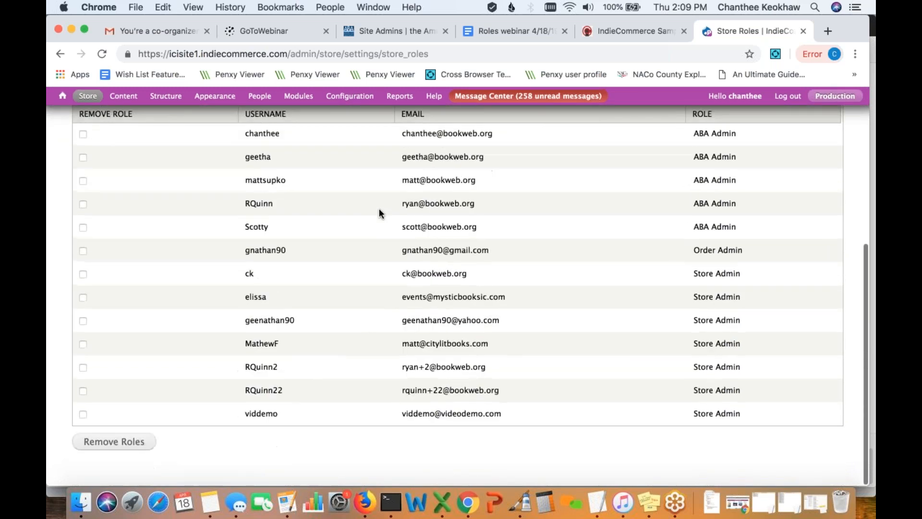
pyautogui.scroll(3, 378, 212)
pyautogui.scroll(-1, 379, 211)
pyautogui.scroll(3, 379, 210)
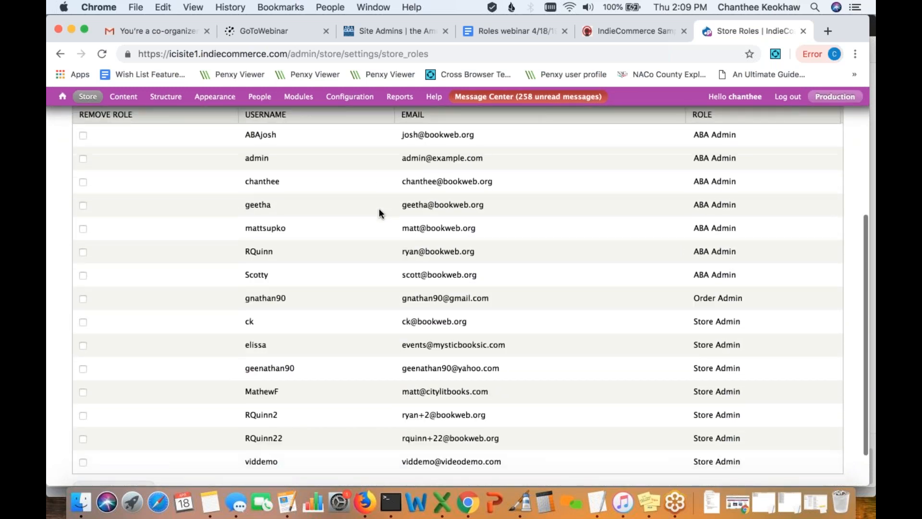
pyautogui.scroll(-3, 101, 240)
pyautogui.scroll(5, 458, 288)
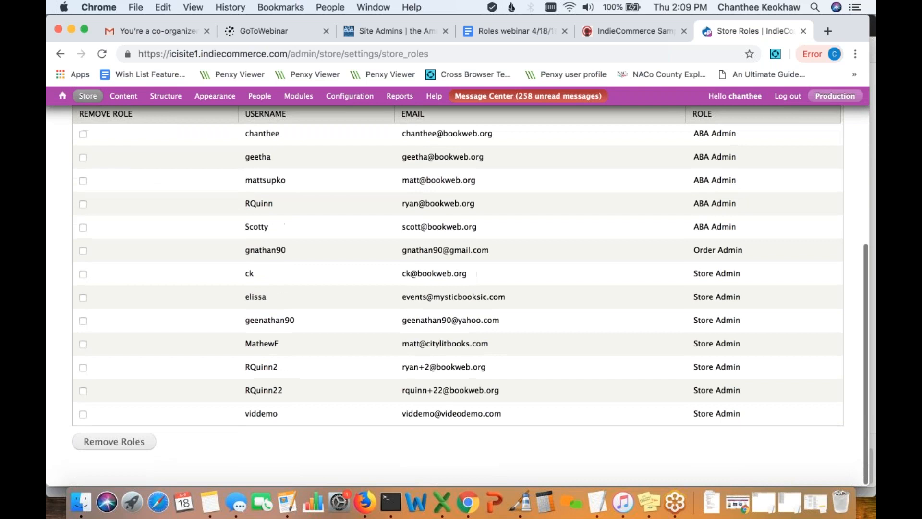
pyautogui.scroll(2, 458, 288)
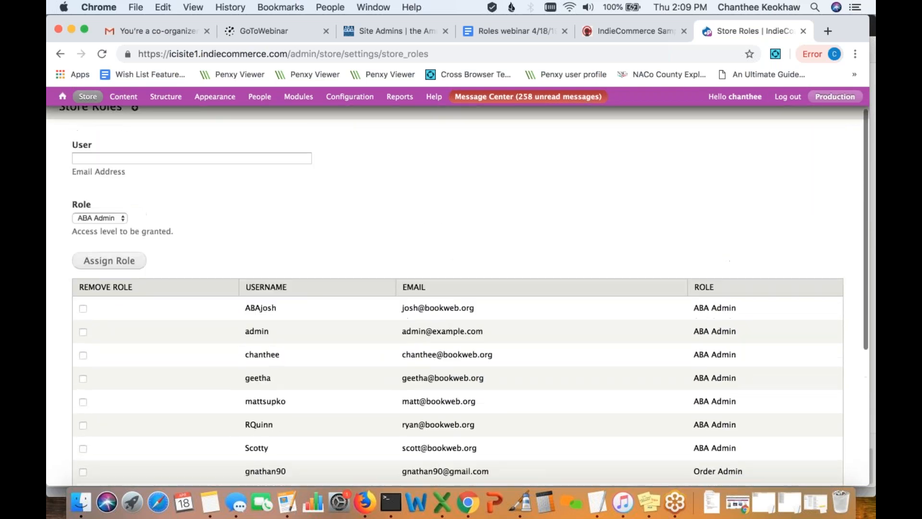
pyautogui.click(118, 218)
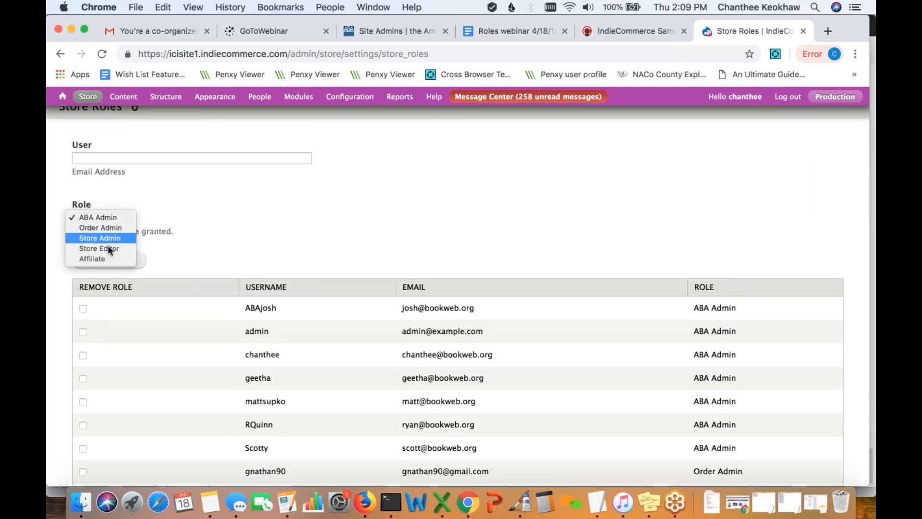
pyautogui.click(323, 251)
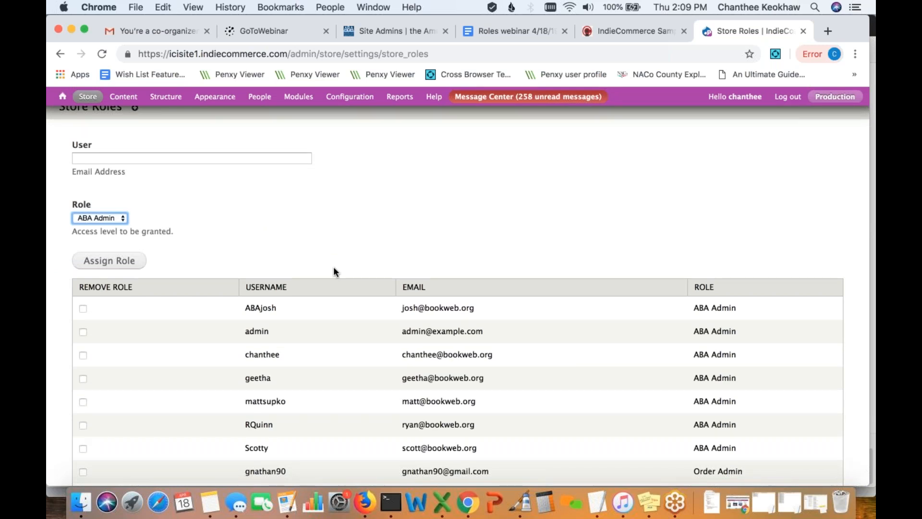
pyautogui.scroll(-5, 334, 271)
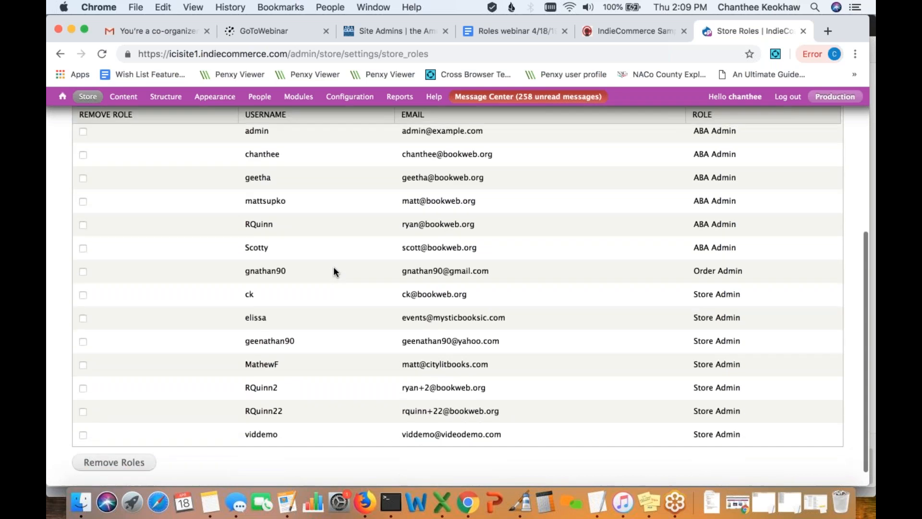
pyautogui.scroll(3, 334, 269)
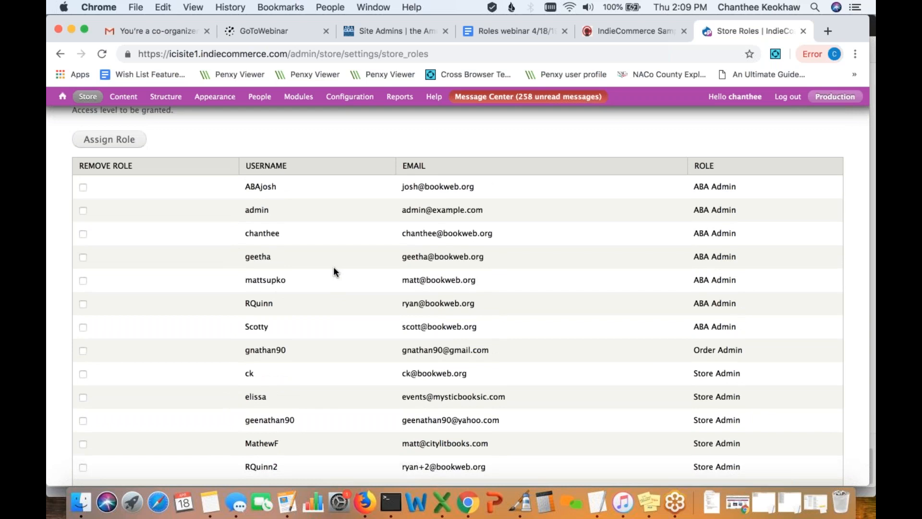
pyautogui.scroll(2, 334, 272)
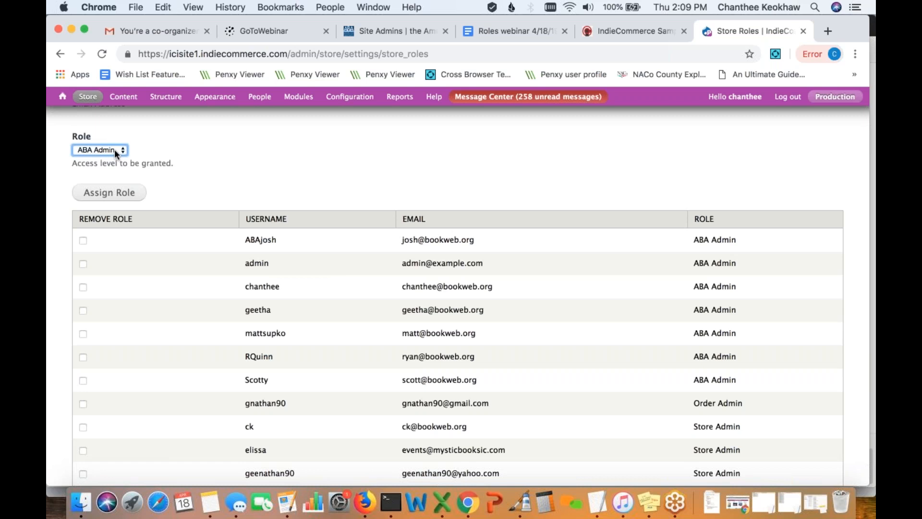
pyautogui.click(114, 150)
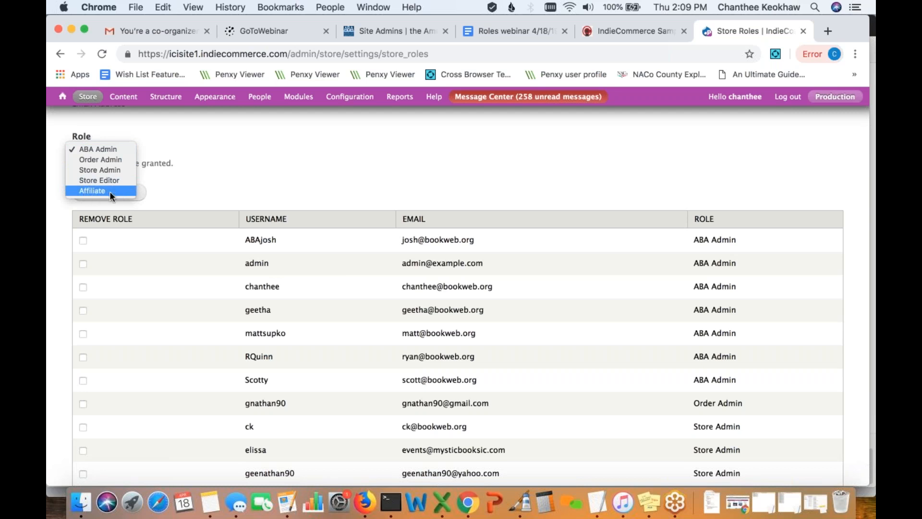
pyautogui.click(209, 201)
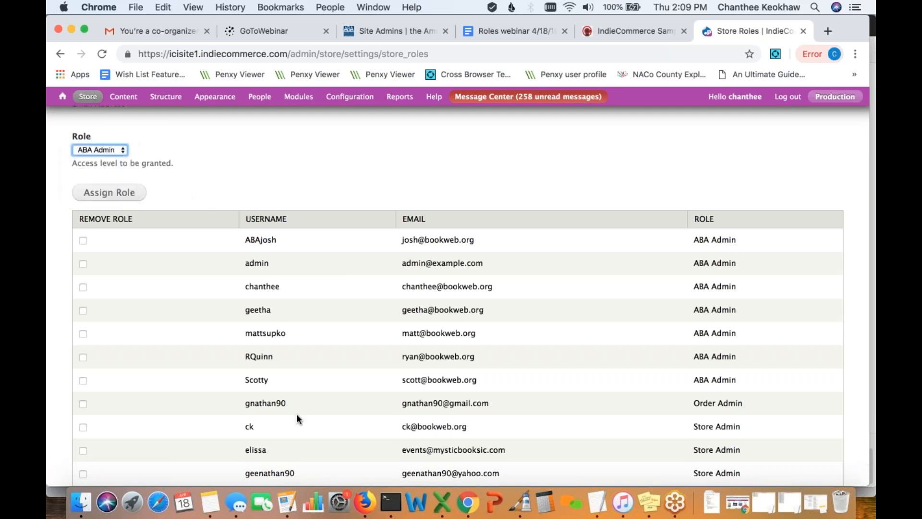
pyautogui.click(364, 508)
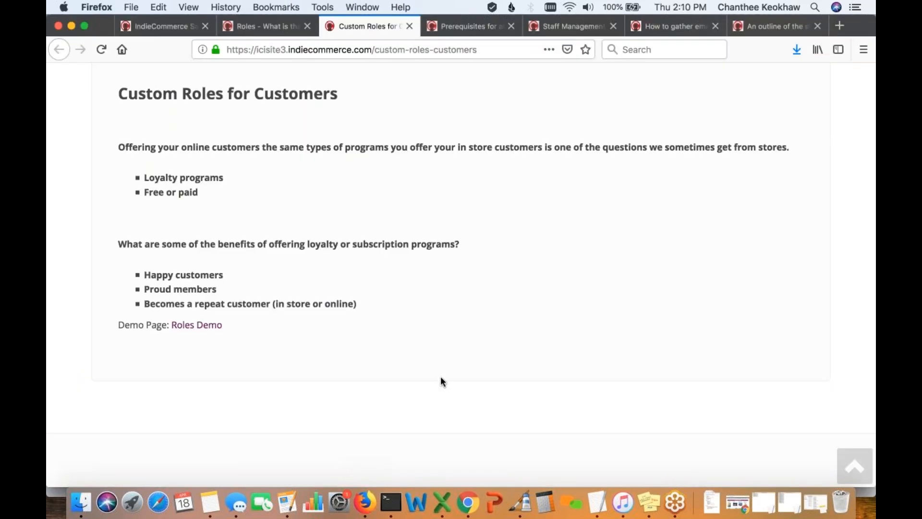
# - Show the 'Prerequisites for assigning roles' help page in Firefox
pyautogui.click(474, 25)
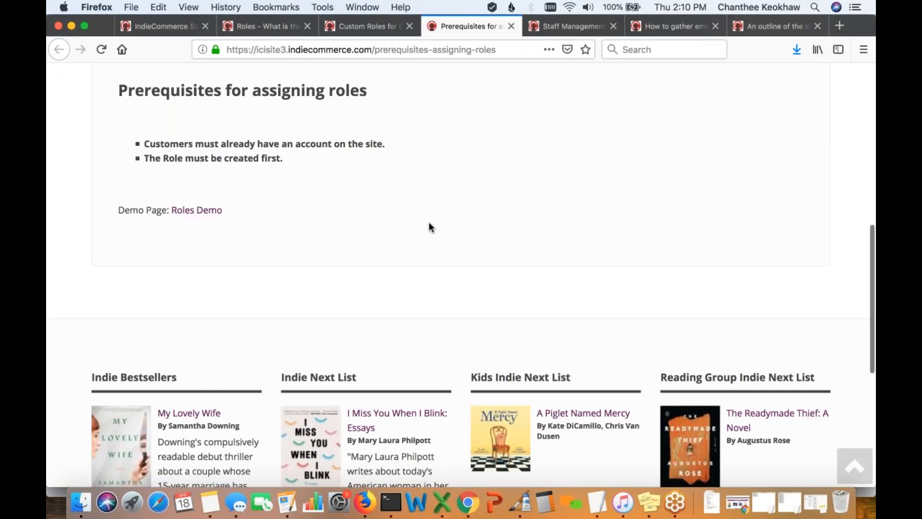
pyautogui.scroll(3, 429, 223)
pyautogui.scroll(-2, 429, 224)
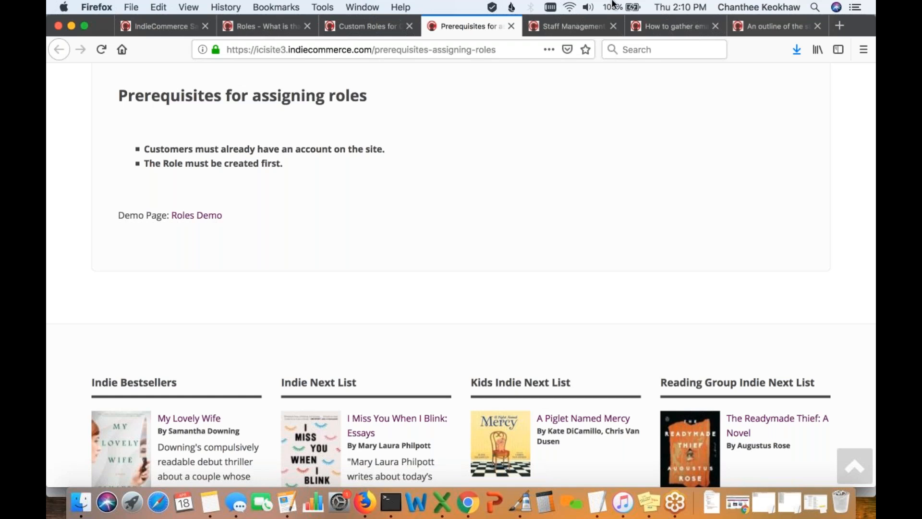
# - Show the Staff Management help page and read through its four steps for staff accounts and roles
pyautogui.click(572, 26)
pyautogui.scroll(-1, 491, 304)
pyautogui.scroll(-4, 491, 304)
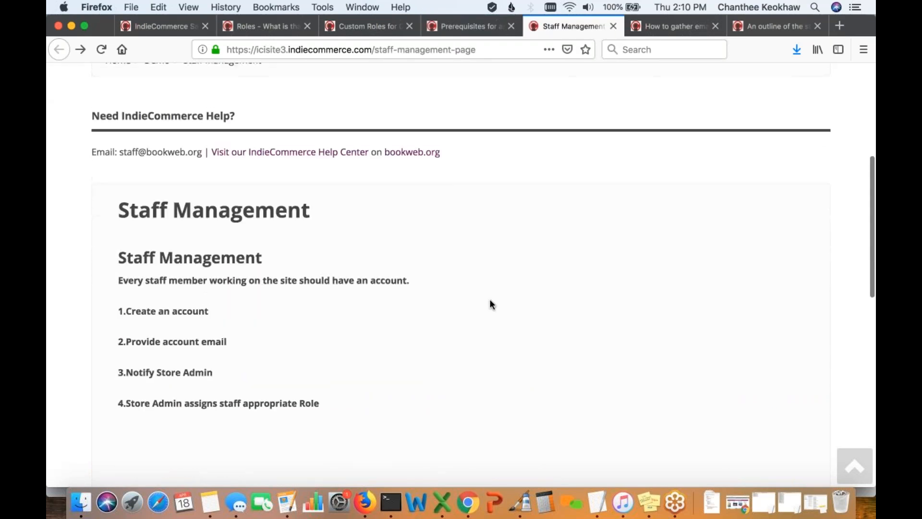
pyautogui.scroll(-3, 491, 304)
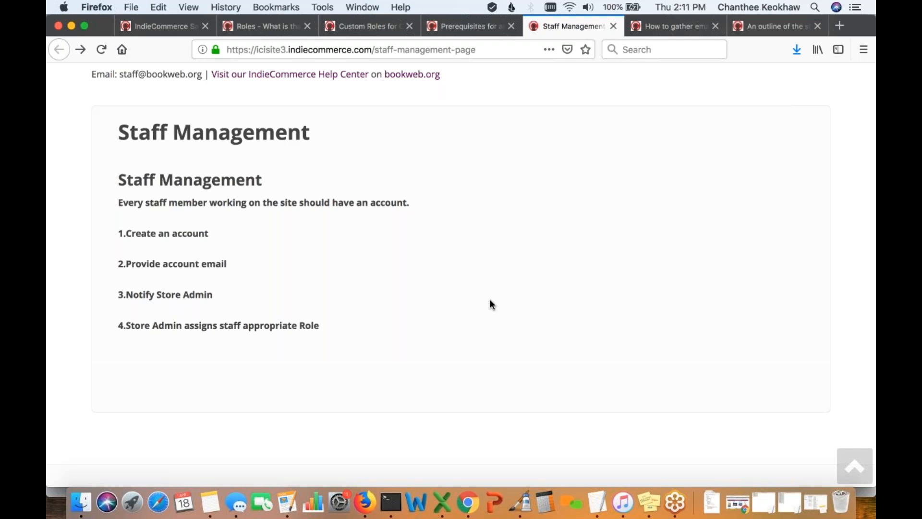
pyautogui.click(471, 514)
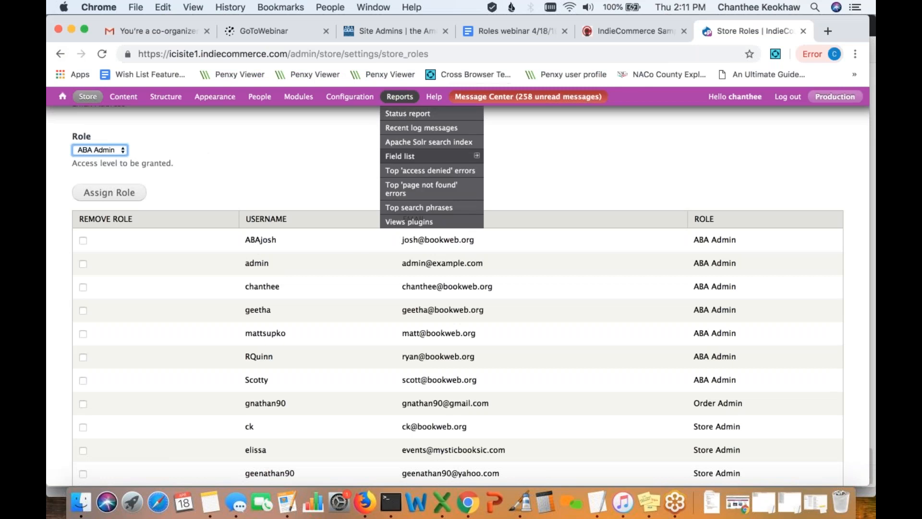
pyautogui.click(615, 31)
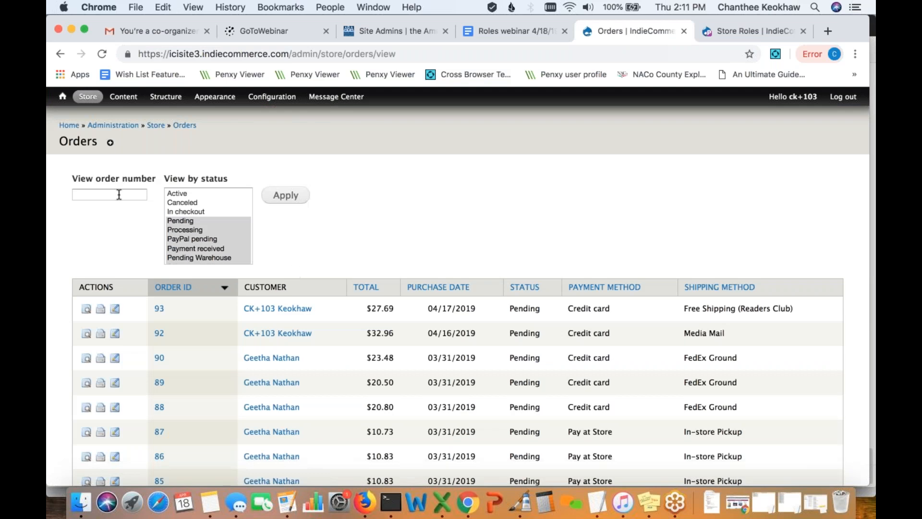
pyautogui.click(118, 194)
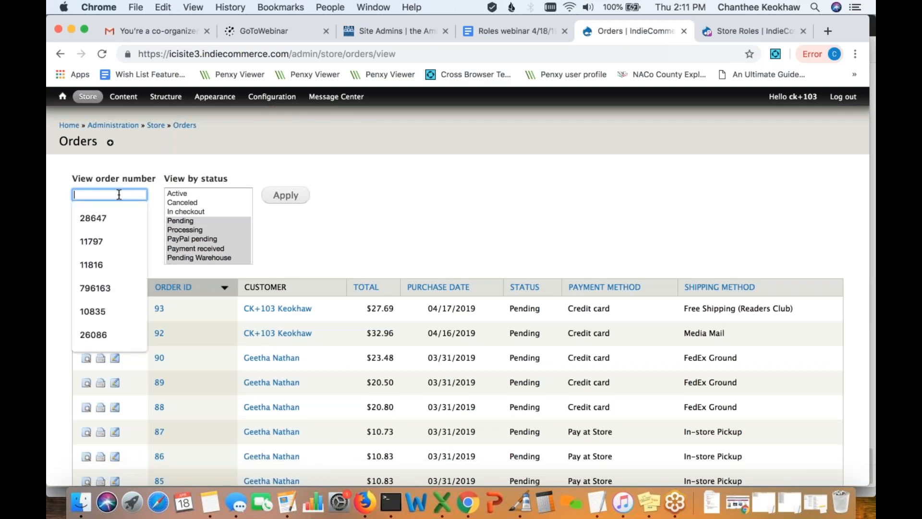
pyautogui.write('58')
pyautogui.click(286, 199)
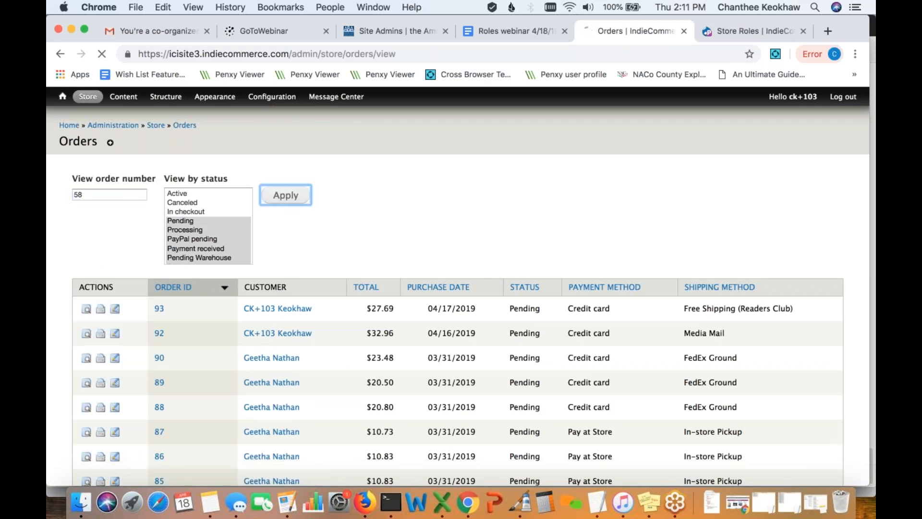
pyautogui.scroll(-5, 458, 292)
pyautogui.scroll(3, 458, 293)
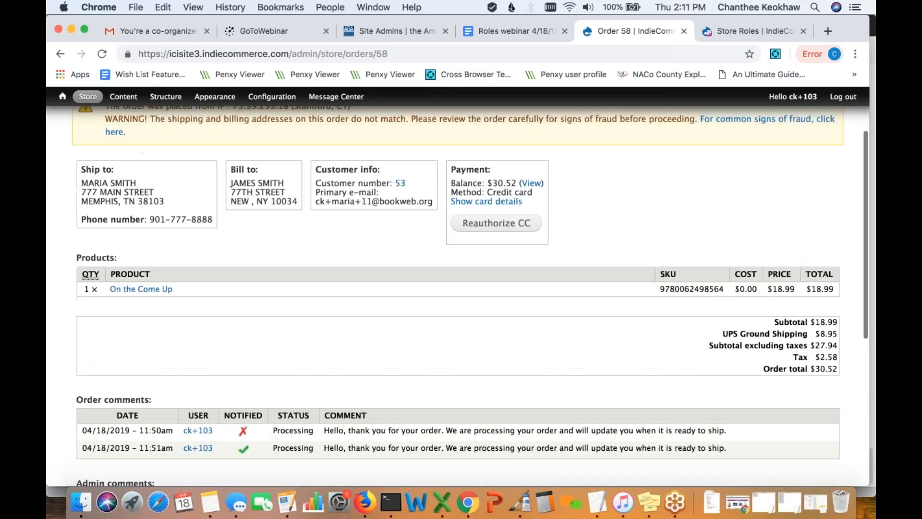
pyautogui.scroll(-5, 343, 272)
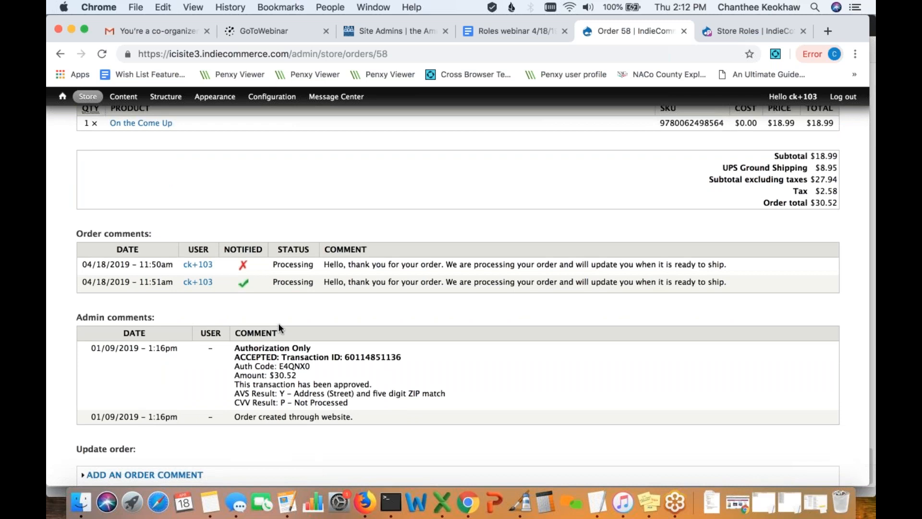
pyautogui.scroll(-1, 274, 302)
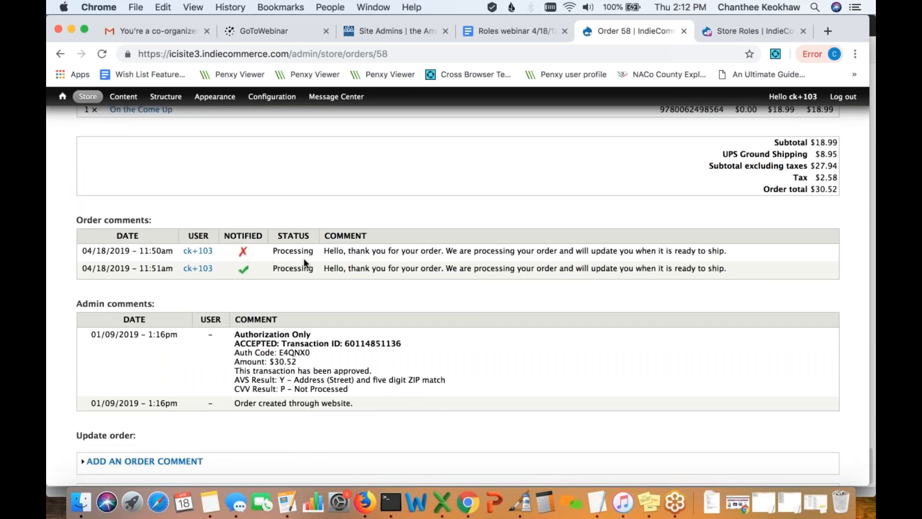
pyautogui.scroll(-1, 299, 301)
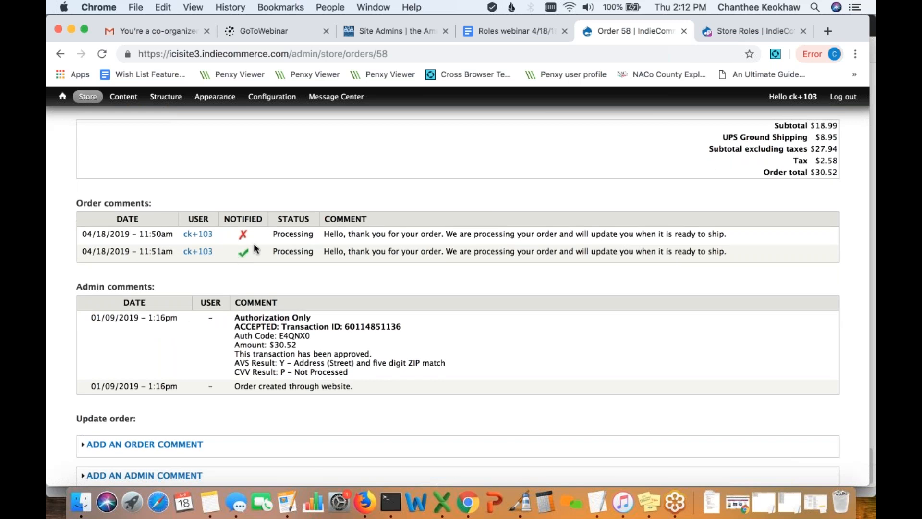
pyautogui.scroll(-1, 257, 284)
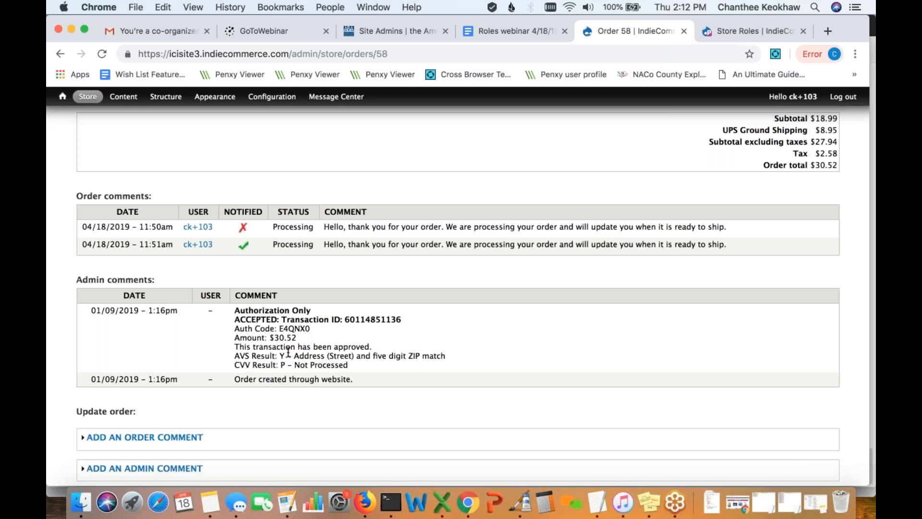
pyautogui.click(365, 505)
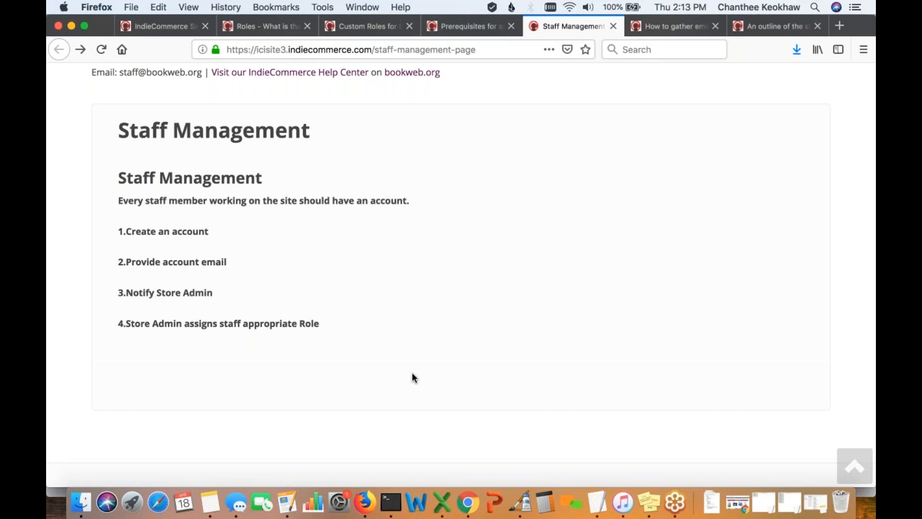
# - Return to Chrome and open Store Roles Settings via Store > Configuration in the admin bar
pyautogui.scroll(1, 422, 375)
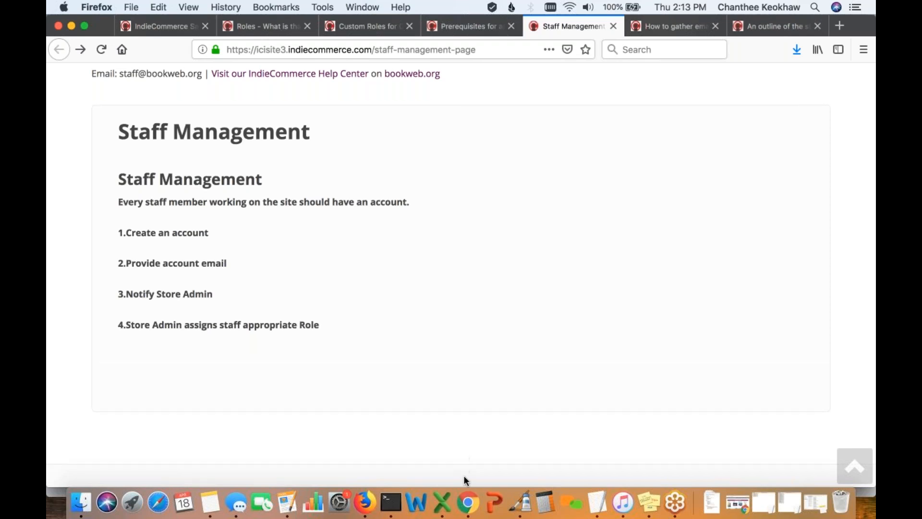
pyautogui.click(468, 502)
pyautogui.scroll(10, 307, 212)
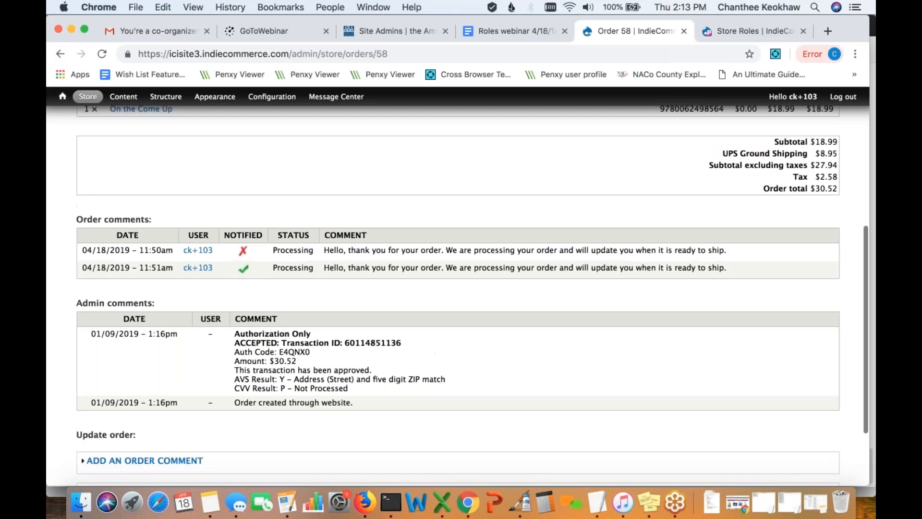
pyautogui.moveTo(93, 98)
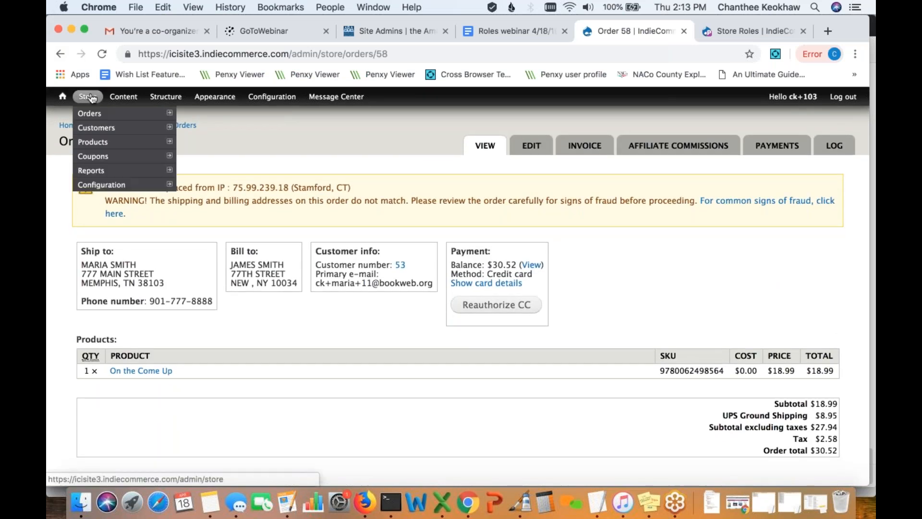
pyautogui.moveTo(110, 184)
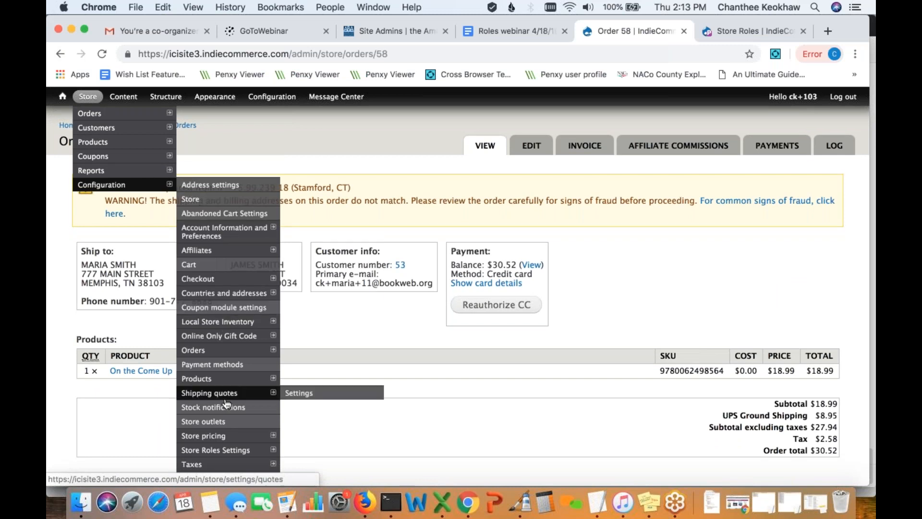
pyautogui.moveTo(235, 455)
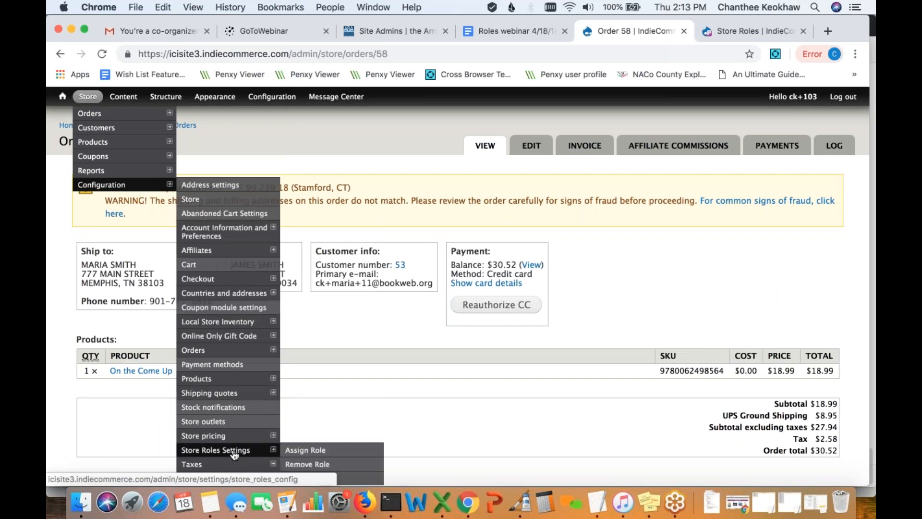
pyautogui.click(235, 452)
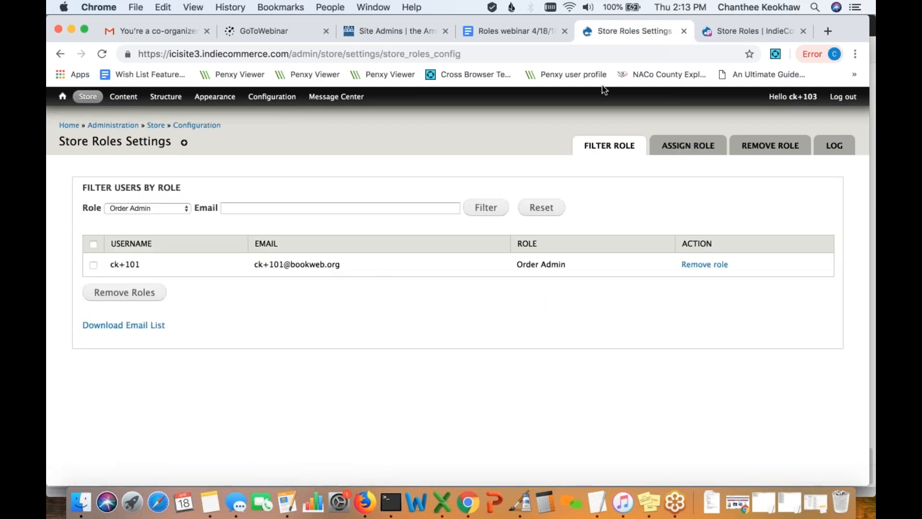
pyautogui.click(747, 32)
pyautogui.scroll(-2, 562, 284)
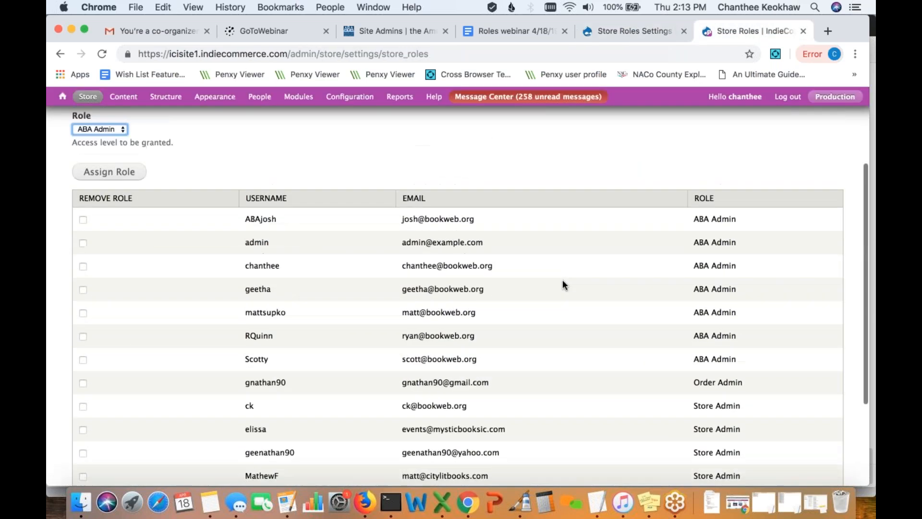
pyautogui.click(624, 30)
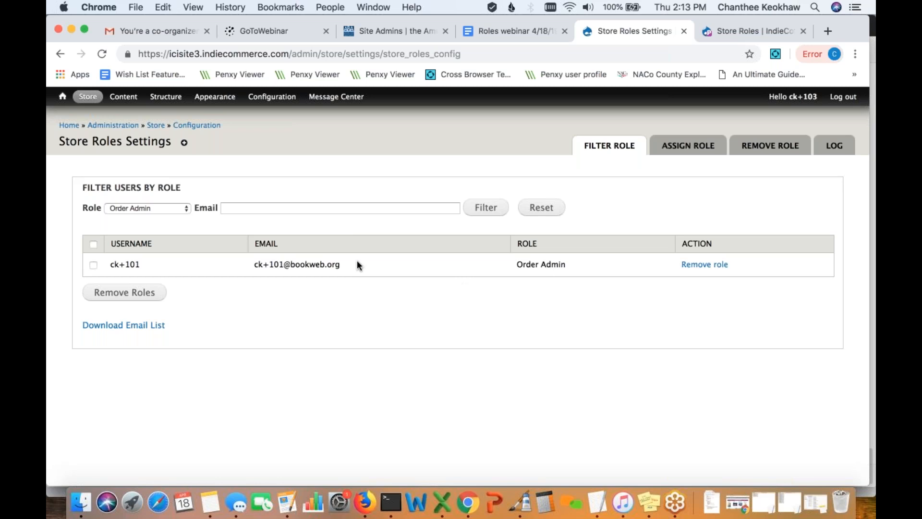
pyautogui.click(184, 210)
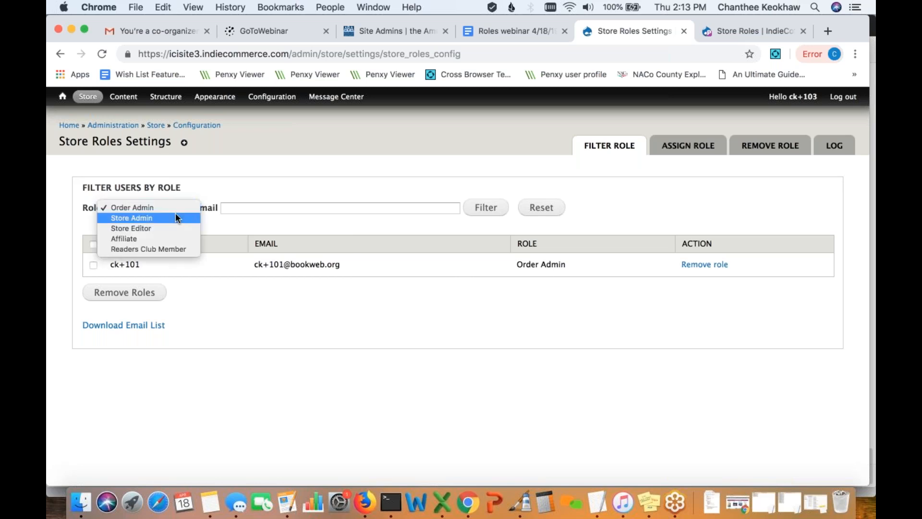
pyautogui.click(160, 218)
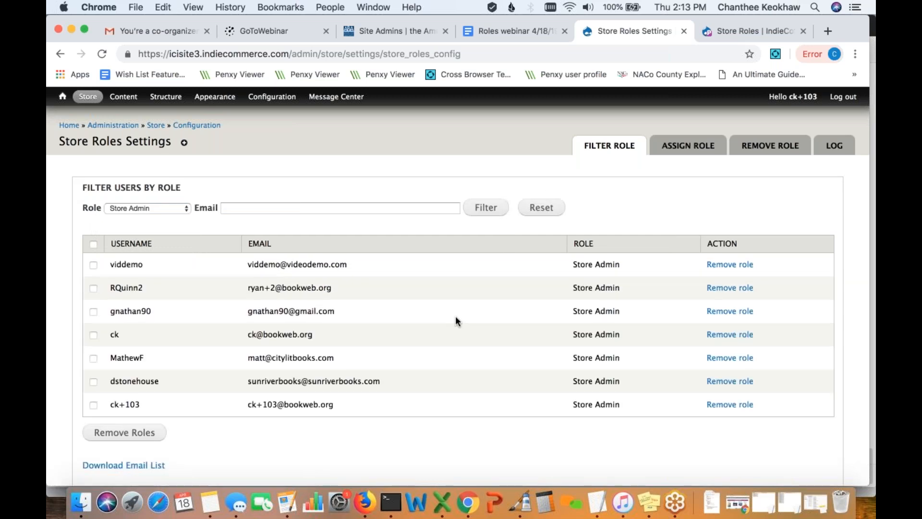
pyautogui.click(182, 210)
pyautogui.click(139, 219)
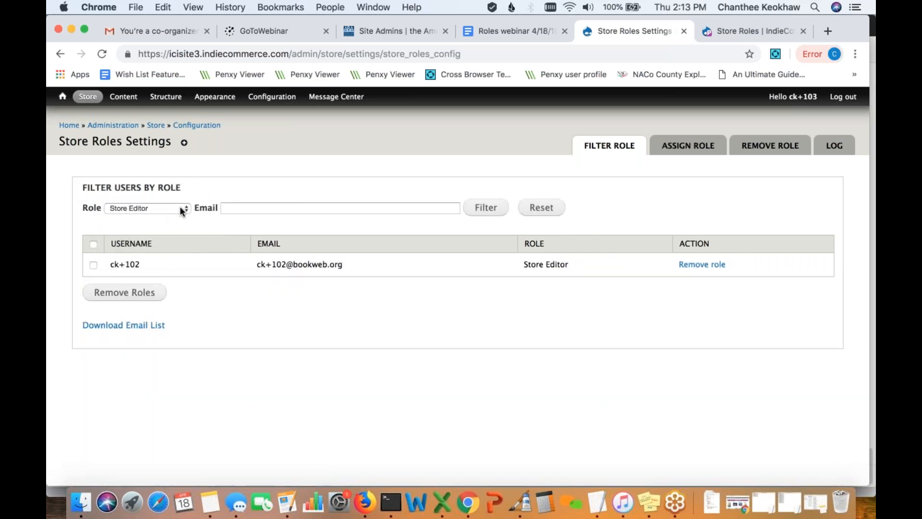
pyautogui.click(180, 206)
pyautogui.click(164, 186)
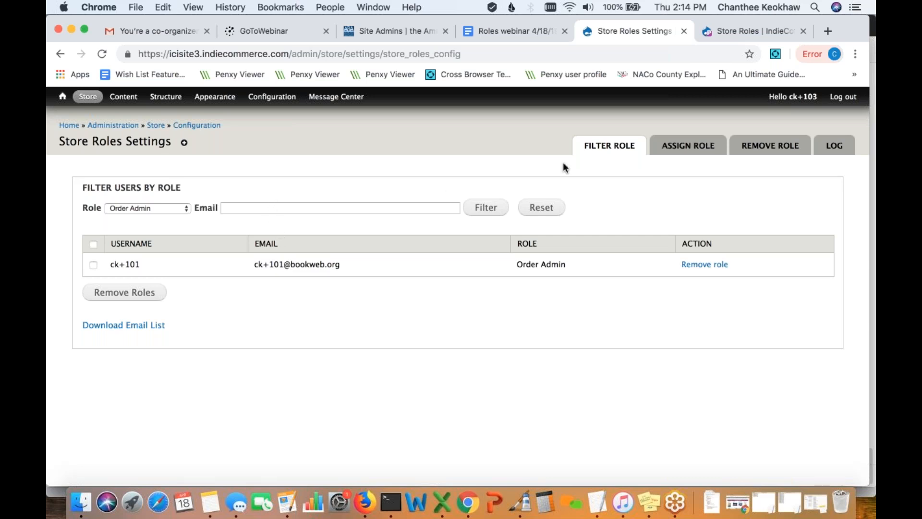
# - On the Assign Role tab, grant Order Admin to a user by their email address and confirm
pyautogui.click(682, 154)
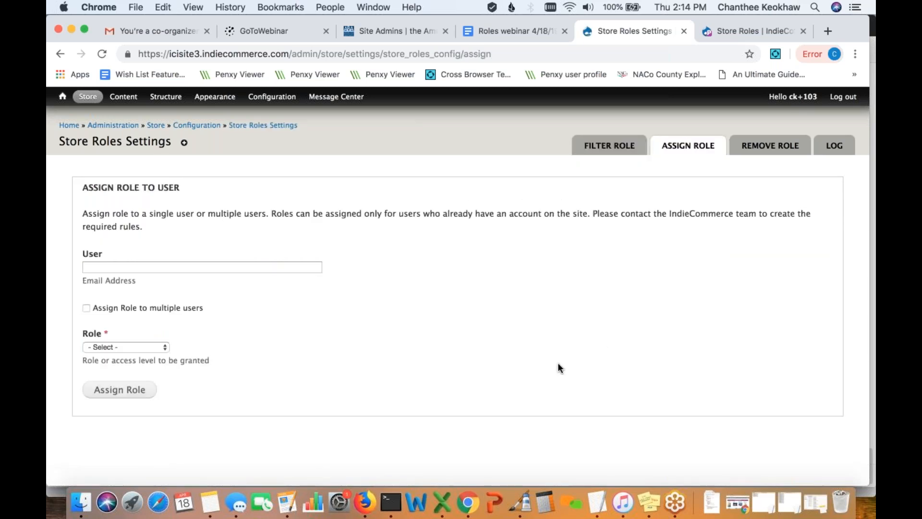
pyautogui.click(250, 267)
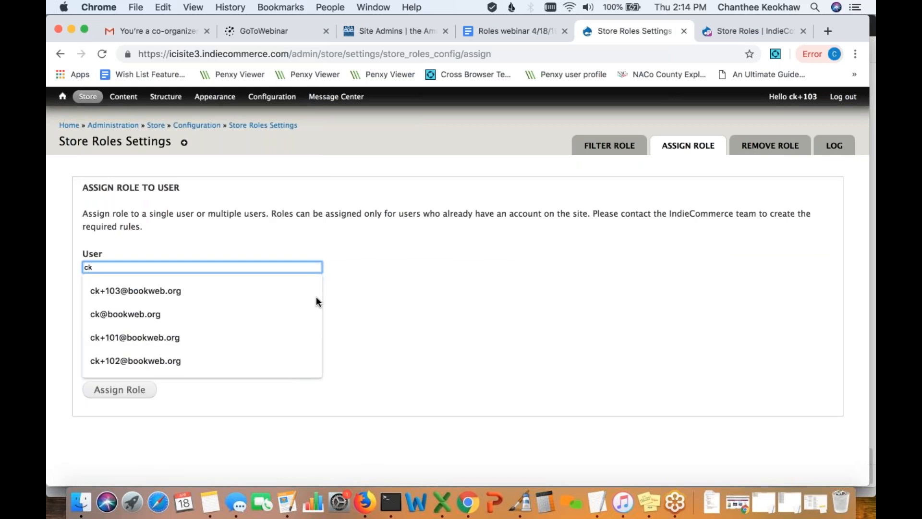
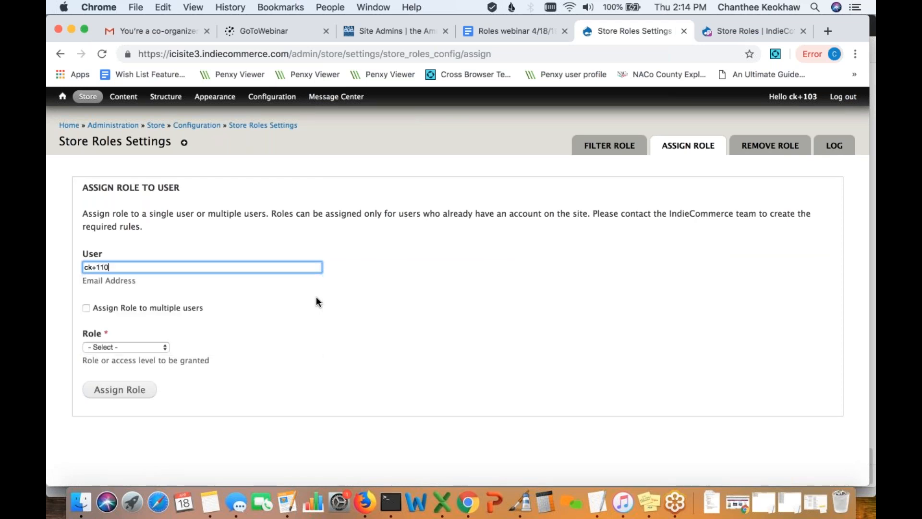
pyautogui.click(157, 348)
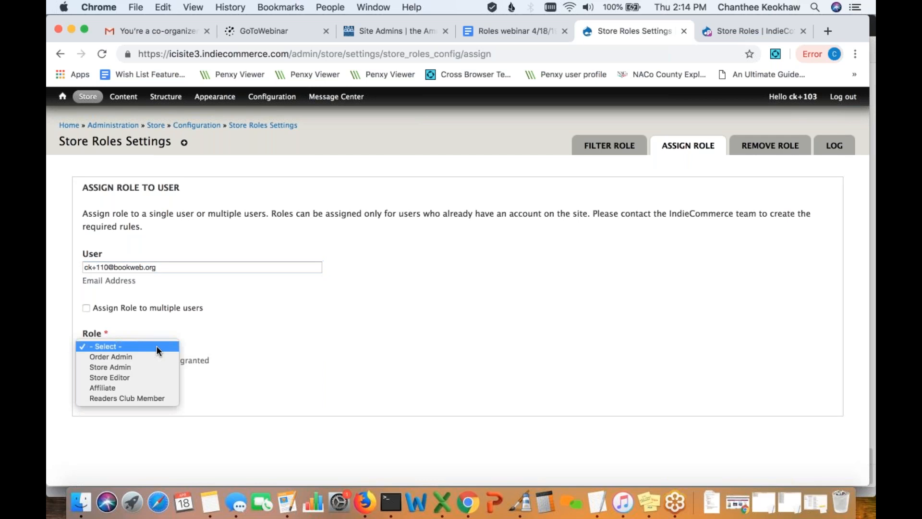
pyautogui.click(154, 357)
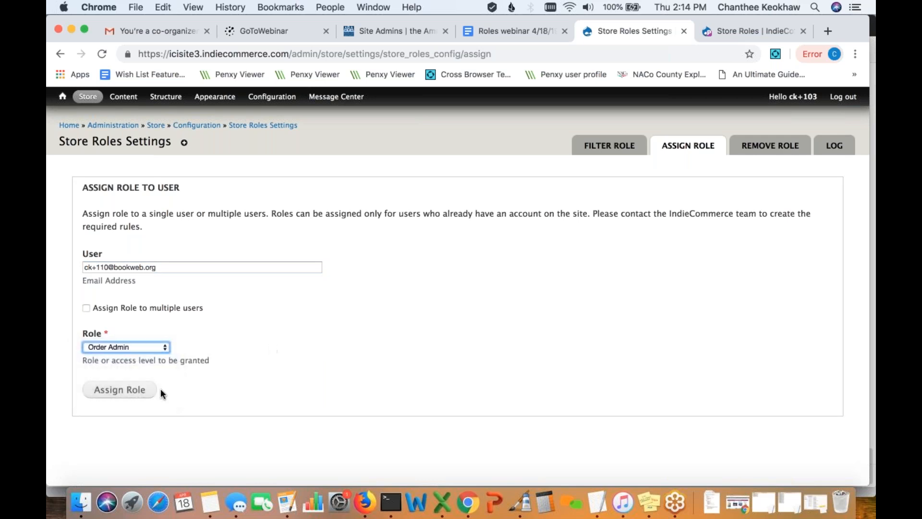
pyautogui.click(138, 393)
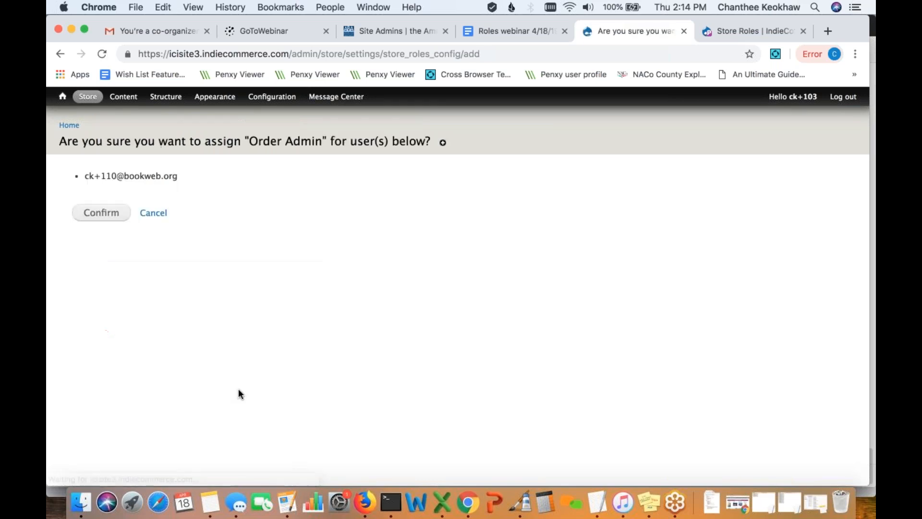
pyautogui.click(96, 214)
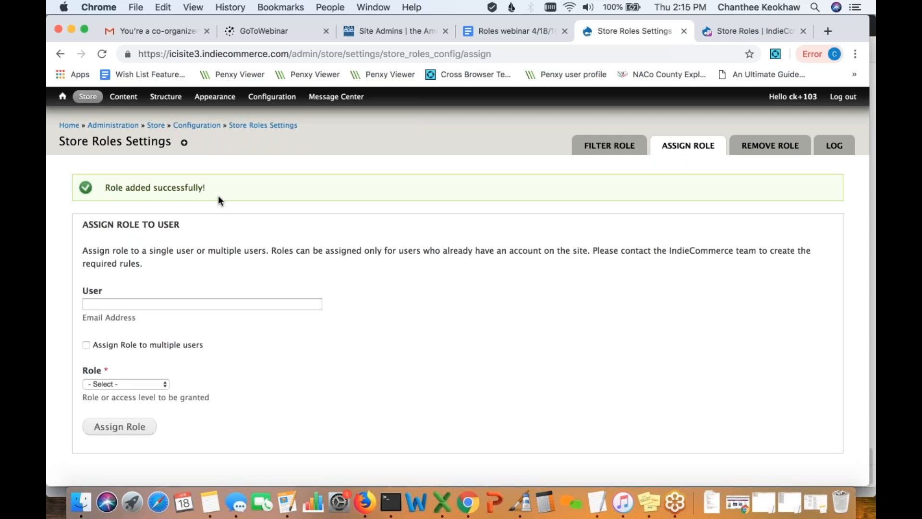
pyautogui.click(595, 148)
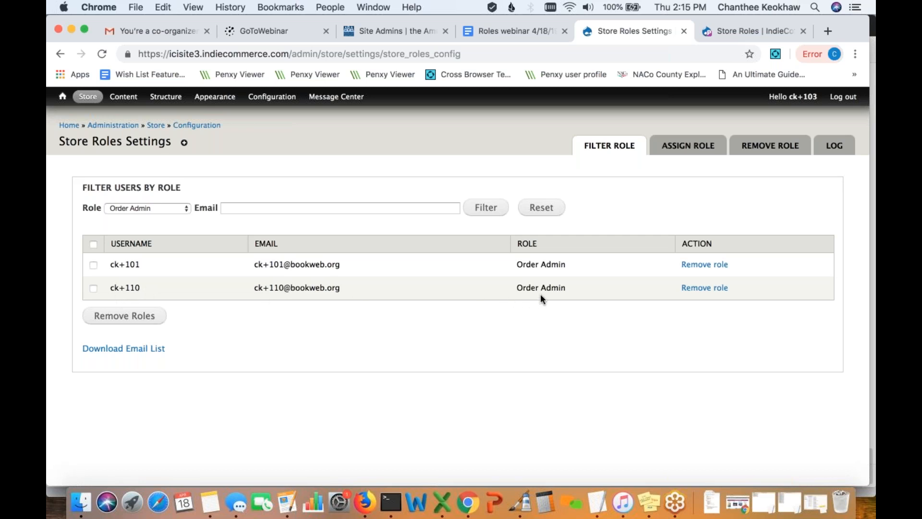
pyautogui.click(689, 146)
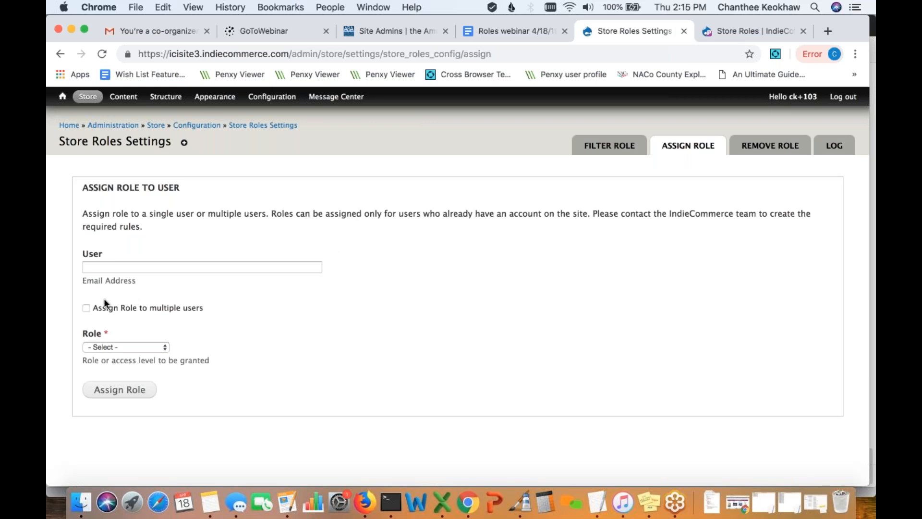
# - Enable 'Assign Role to multiple users' to reveal the Users list box
pyautogui.click(86, 309)
pyautogui.scroll(-2, 269, 345)
pyautogui.click(250, 346)
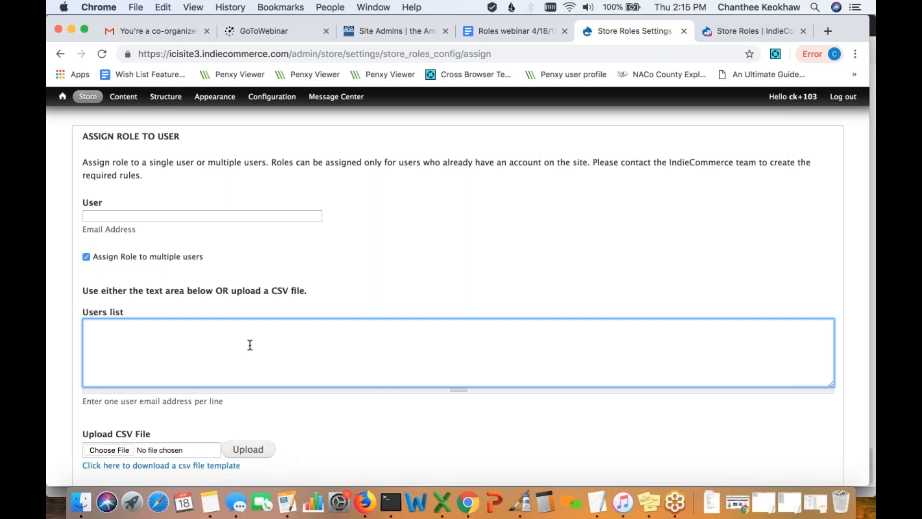
# - Copy two test email addresses from the Notes email list for the Users list
pyautogui.click(216, 507)
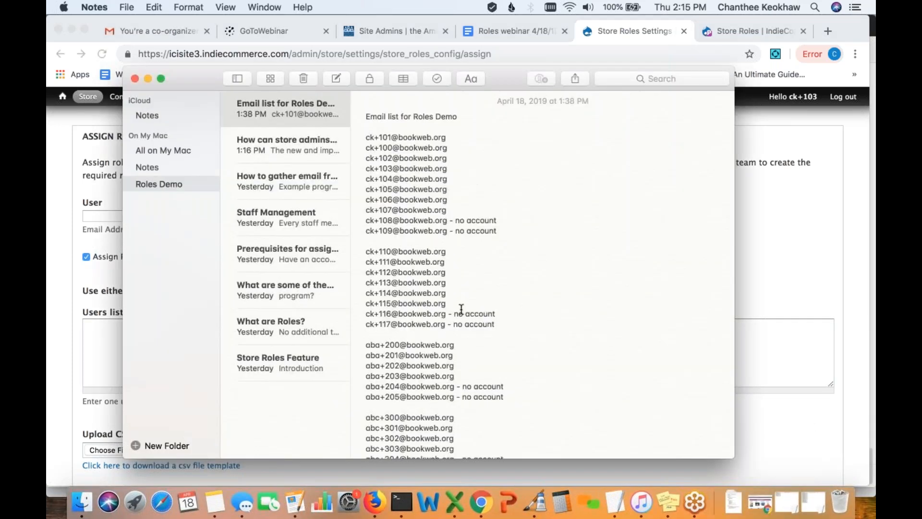
pyautogui.moveTo(448, 303); pyautogui.dragTo(357, 291)
pyautogui.press('super+c')
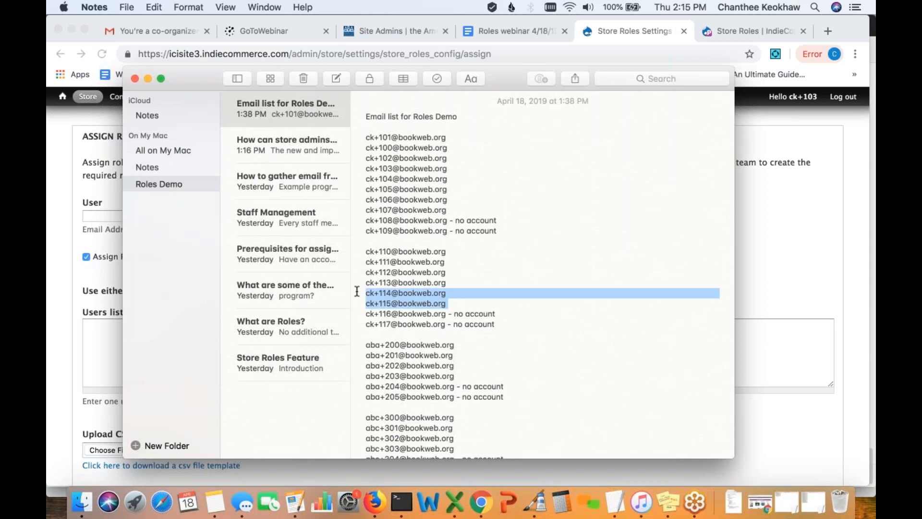
pyautogui.click(148, 79)
pyautogui.click(206, 330)
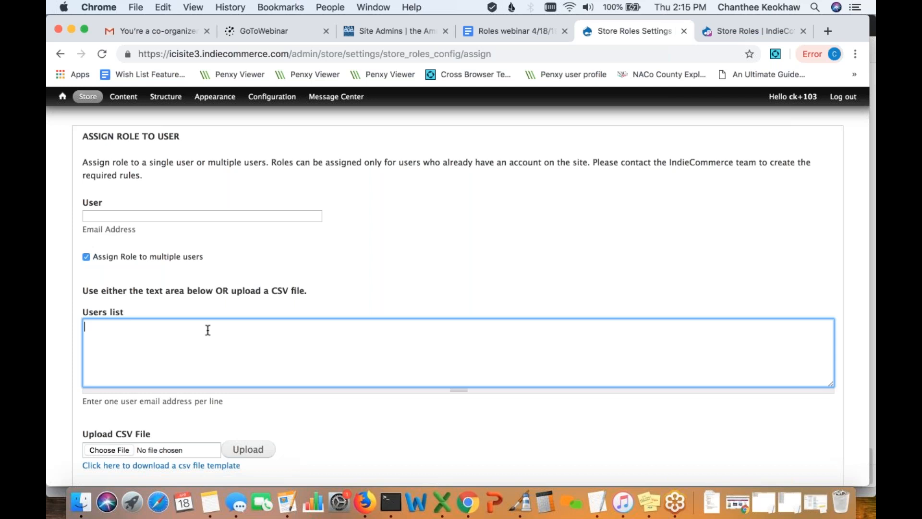
# - Paste the two addresses, assign them Order Admin and confirm, then check Filter Role and return to Assign Role
pyautogui.press('super+v')
pyautogui.scroll(-3, 298, 323)
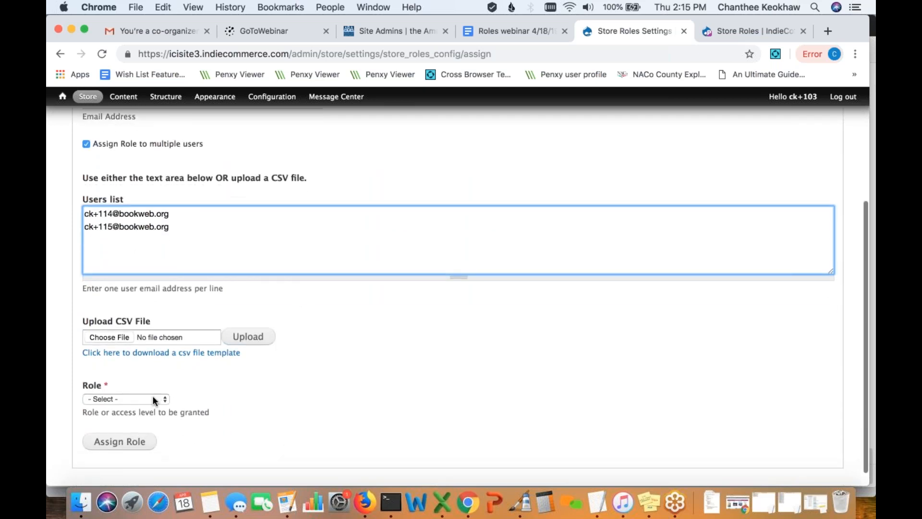
pyautogui.click(155, 399)
pyautogui.click(153, 409)
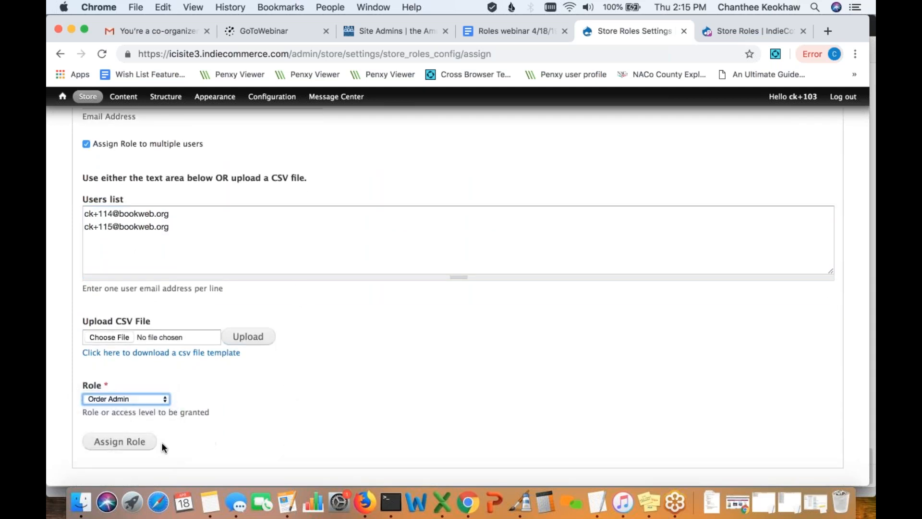
pyautogui.click(133, 447)
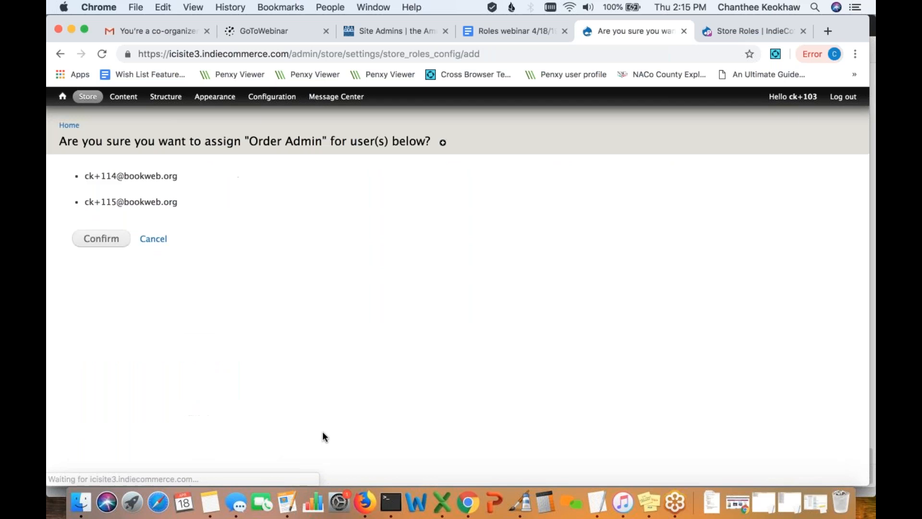
pyautogui.click(93, 245)
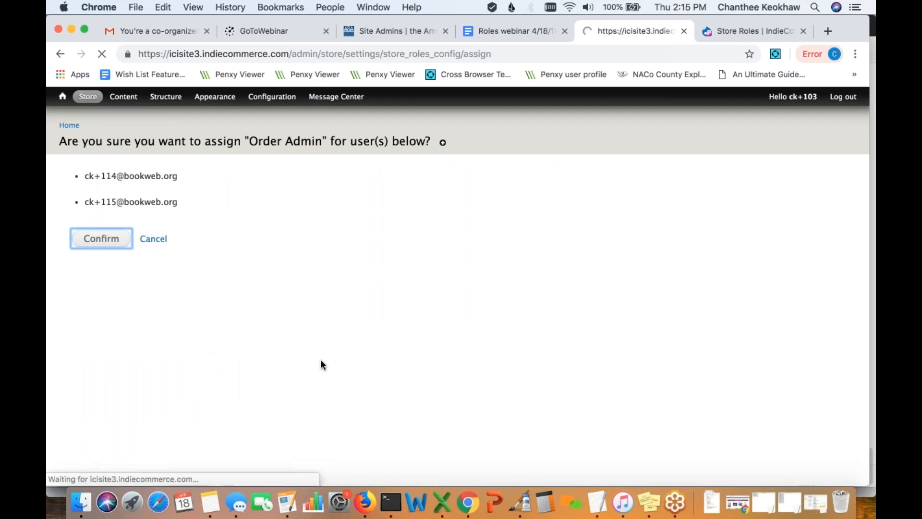
pyautogui.click(592, 147)
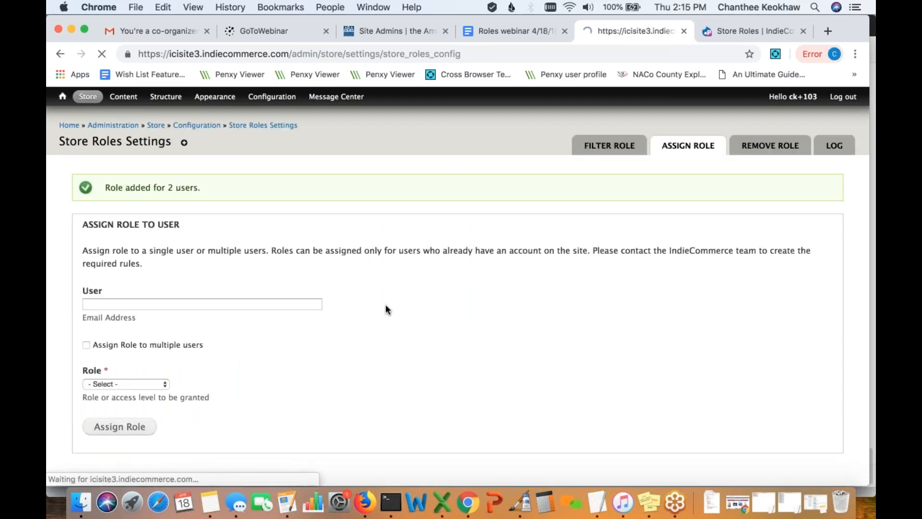
pyautogui.click(675, 148)
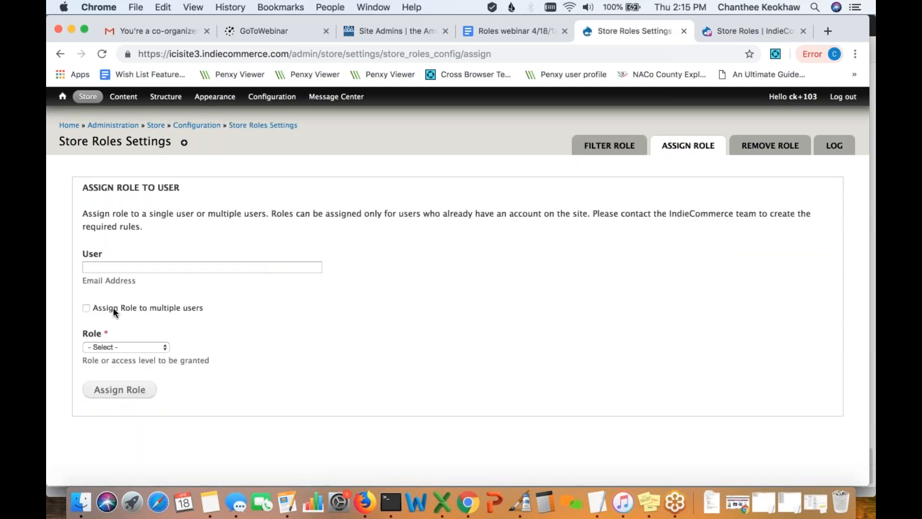
# - Enable 'Assign Role to multiple users' and download the storeroles-sample.csv template
pyautogui.click(86, 308)
pyautogui.scroll(-2, 249, 342)
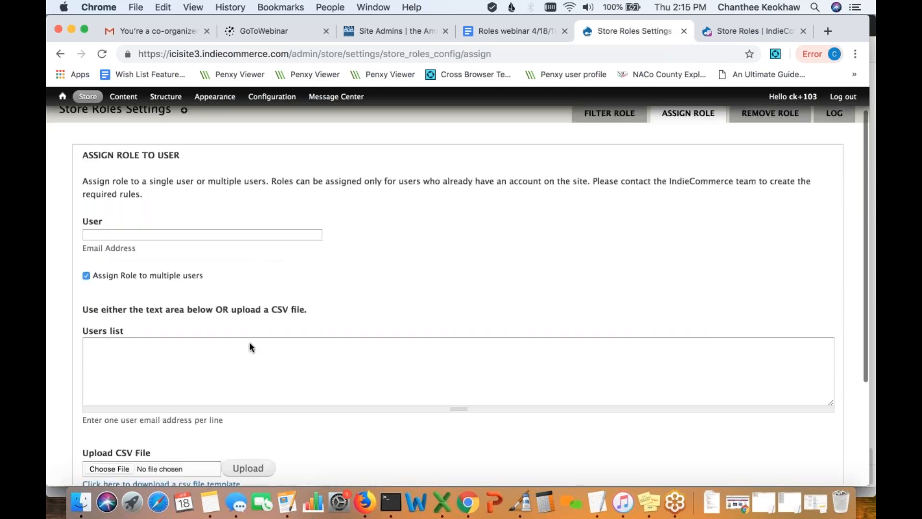
pyautogui.scroll(-1, 315, 339)
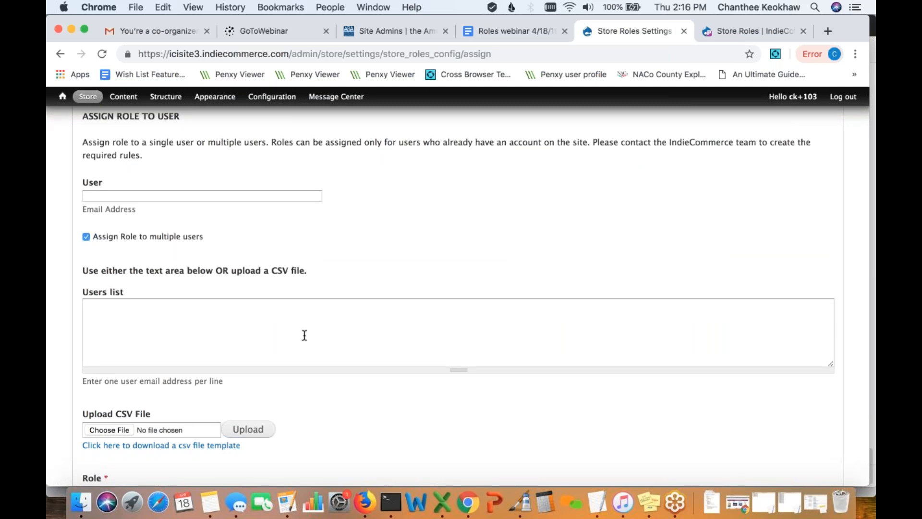
pyautogui.click(305, 335)
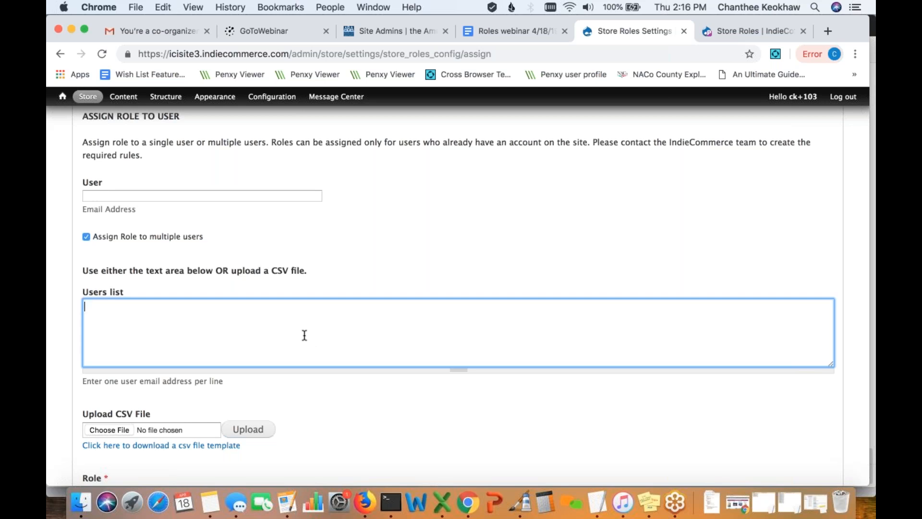
pyautogui.scroll(-3, 304, 335)
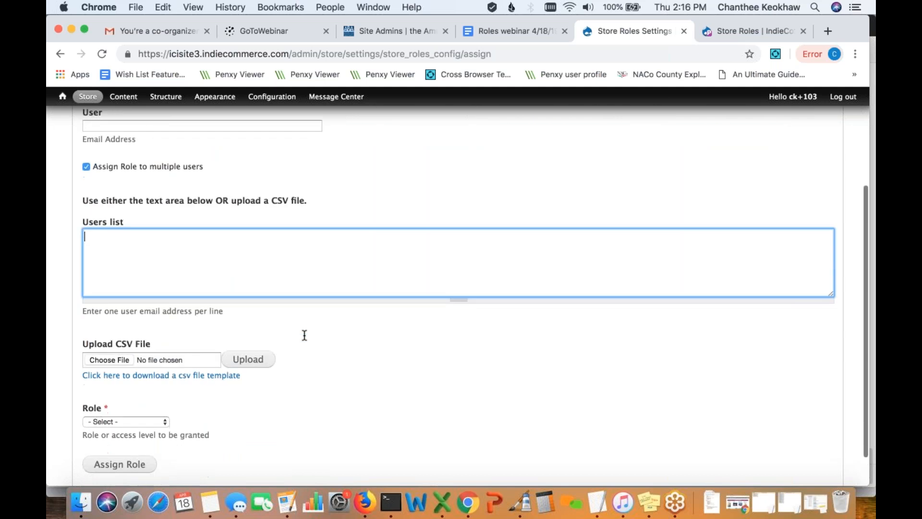
pyautogui.scroll(-1, 317, 384)
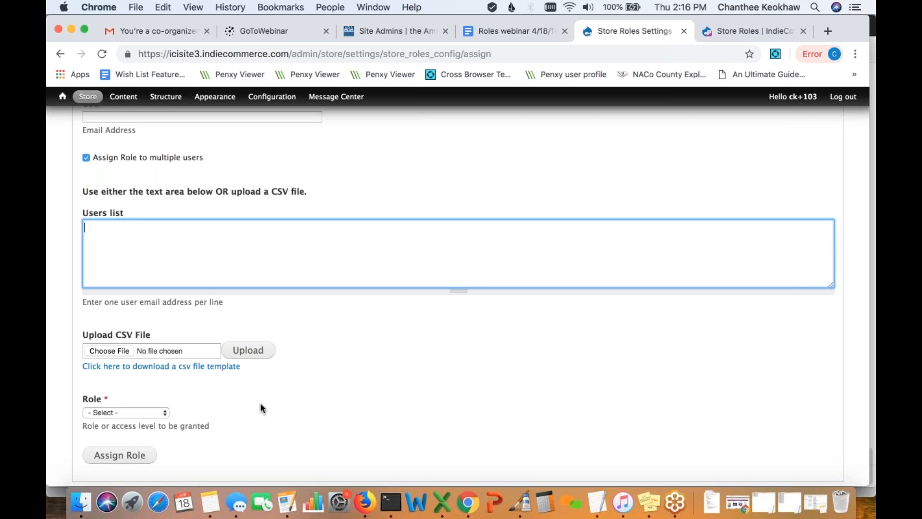
pyautogui.click(228, 369)
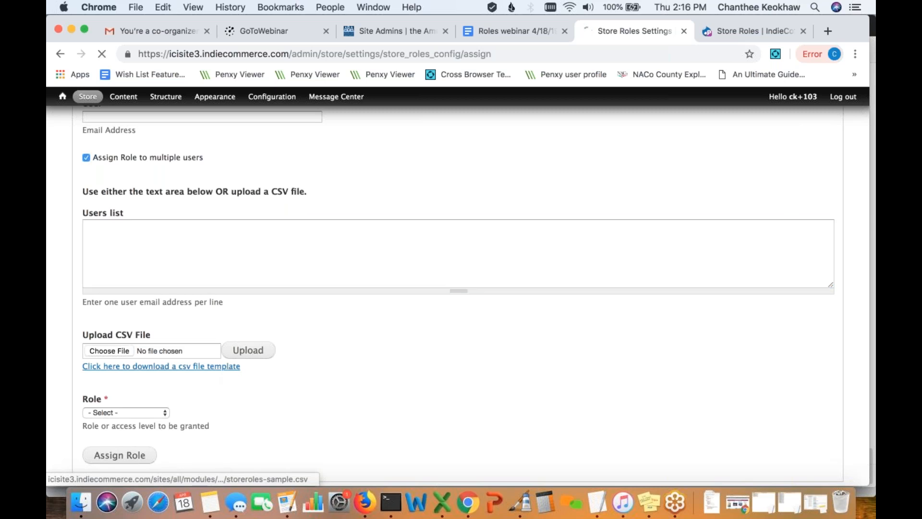
# - Open storeroles-sample.csv in Excel, widen column A to read the five emails, and close without saving
pyautogui.click(151, 468)
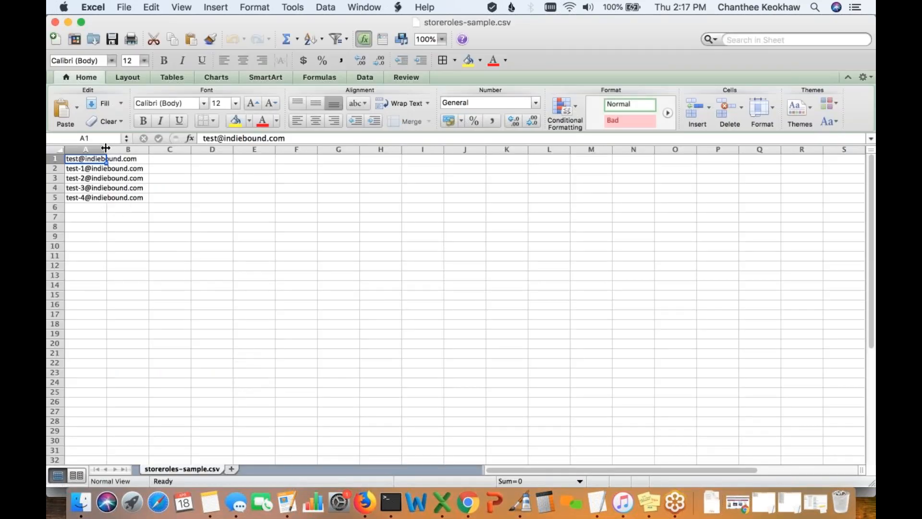
pyautogui.moveTo(107, 149); pyautogui.dragTo(158, 148)
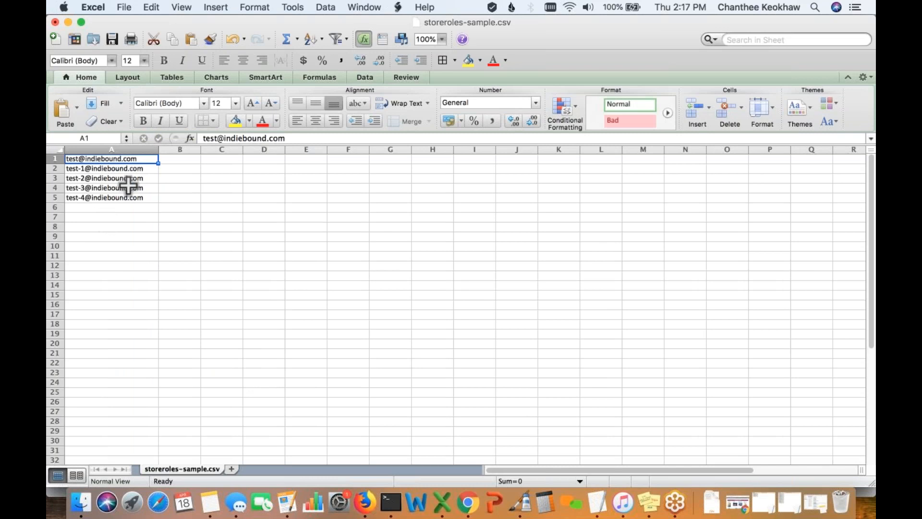
pyautogui.click(55, 24)
pyautogui.click(407, 131)
pyautogui.scroll(-2, 284, 377)
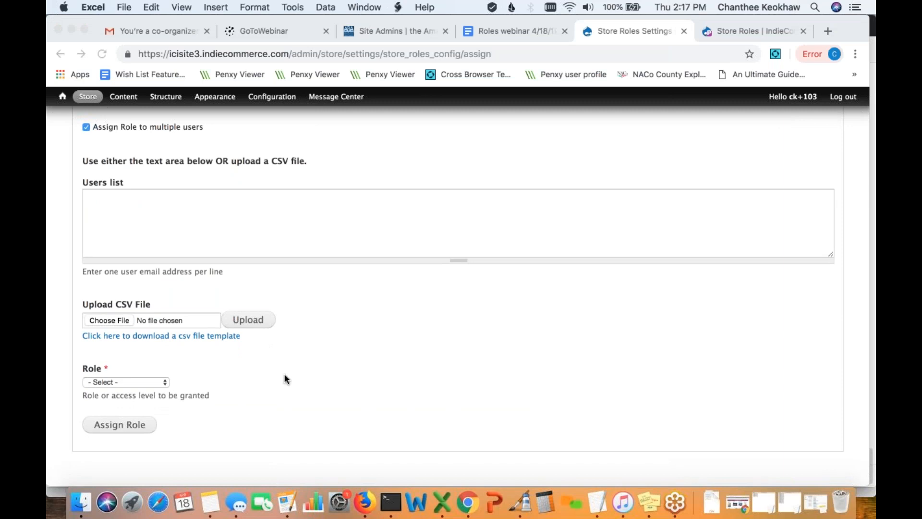
# - On the Remove Role tab, remove Order Admin from a user by their email address and confirm
pyautogui.scroll(5, 373, 318)
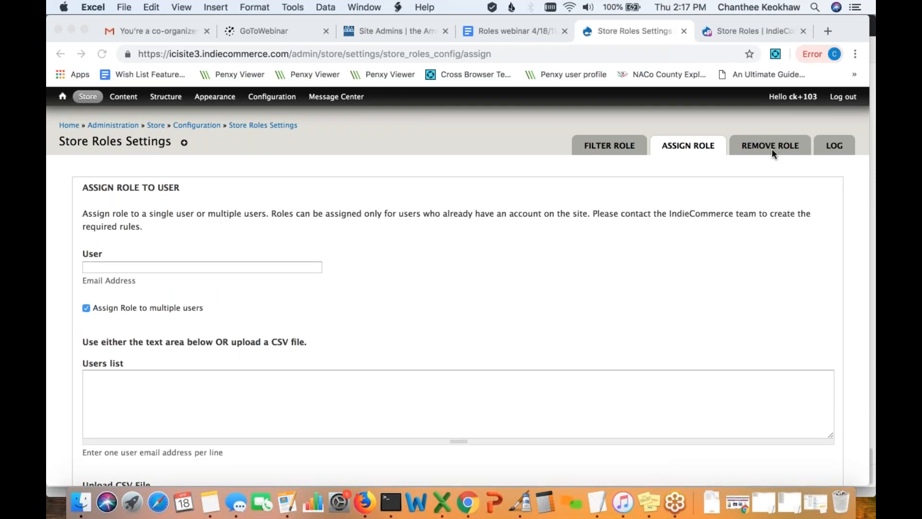
pyautogui.click(608, 251)
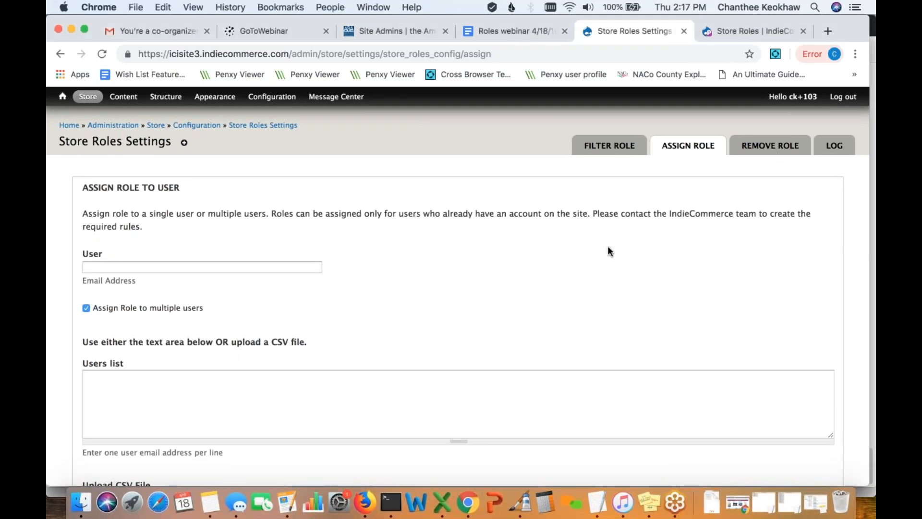
pyautogui.click(763, 153)
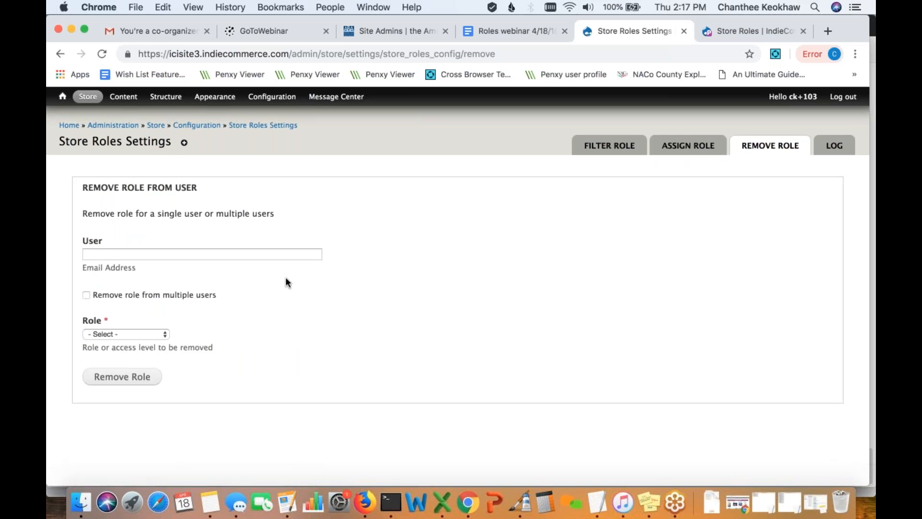
pyautogui.click(291, 255)
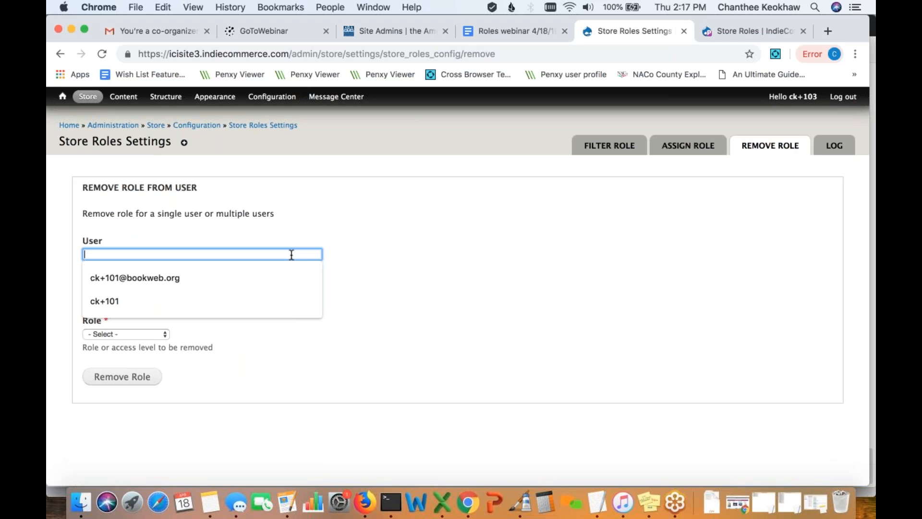
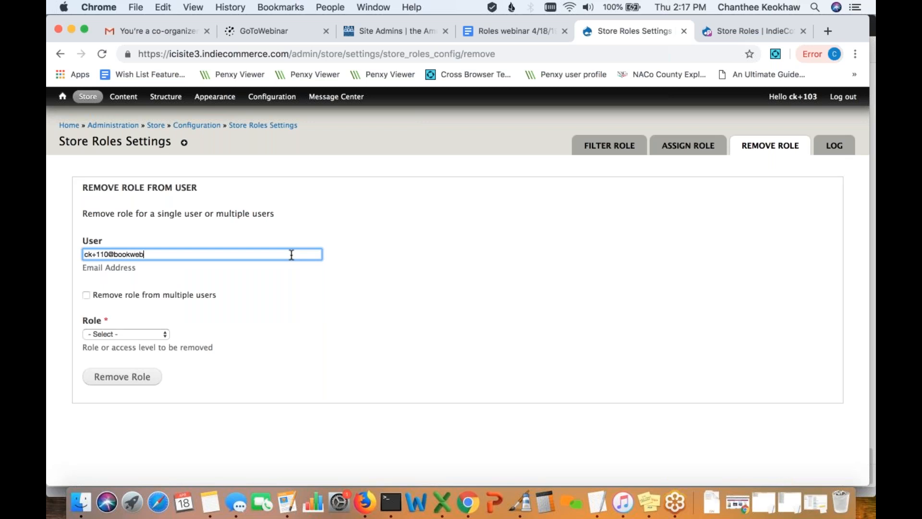
pyautogui.click(159, 333)
pyautogui.click(160, 342)
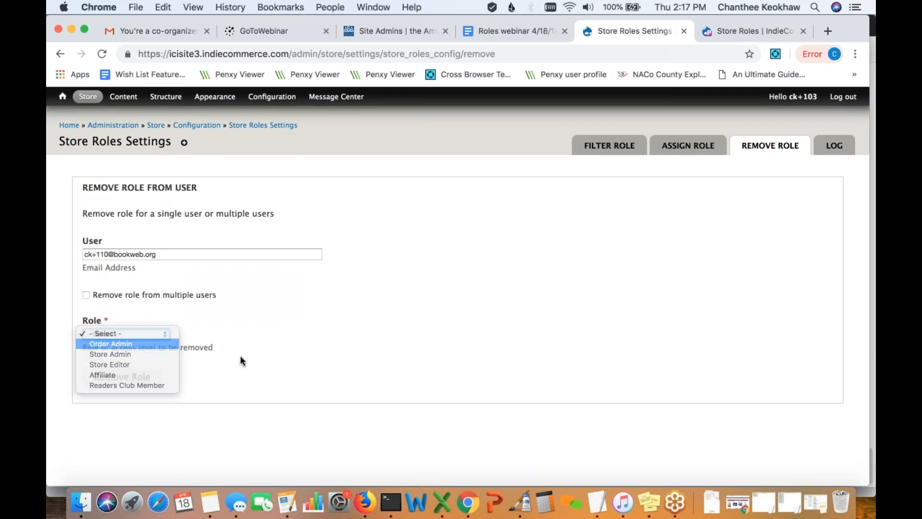
pyautogui.click(146, 378)
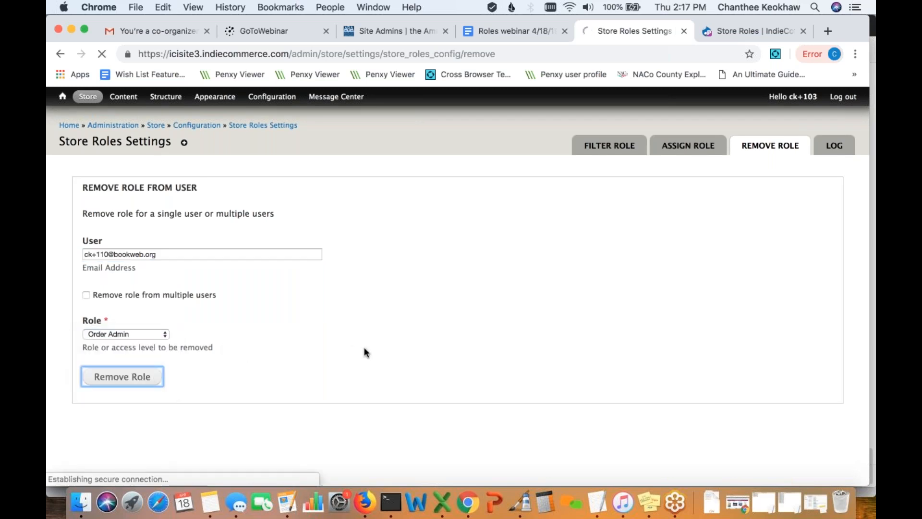
pyautogui.click(102, 214)
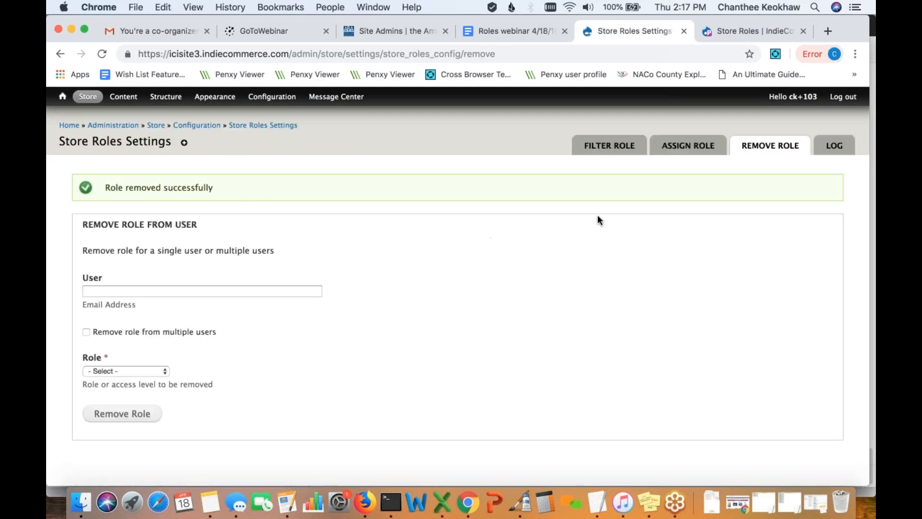
# - On Filter Role, list Store Admin users, then switch the filter back to Order Admin
pyautogui.click(606, 146)
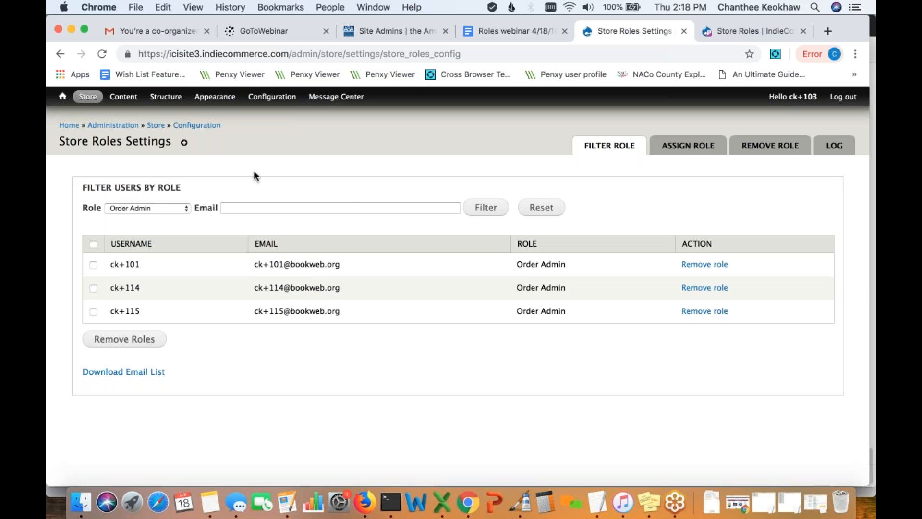
pyautogui.click(182, 206)
pyautogui.click(172, 215)
pyautogui.click(563, 211)
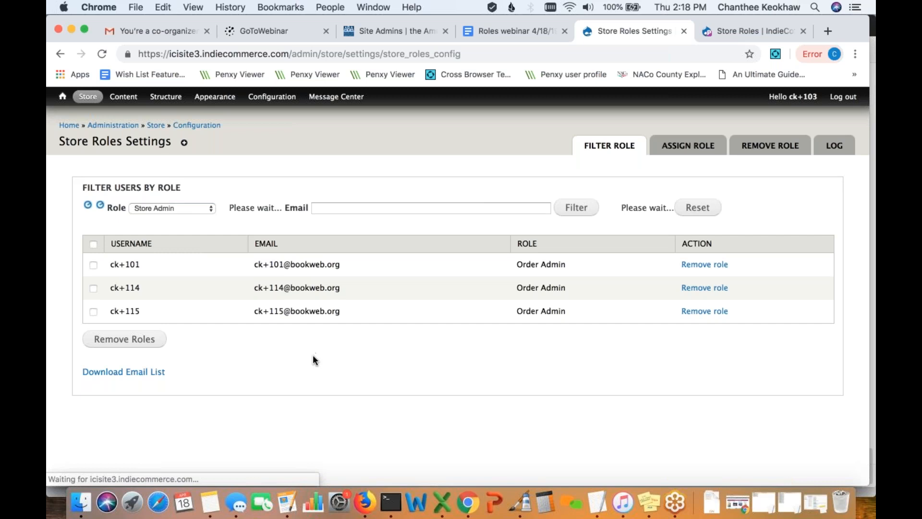
pyautogui.click(169, 209)
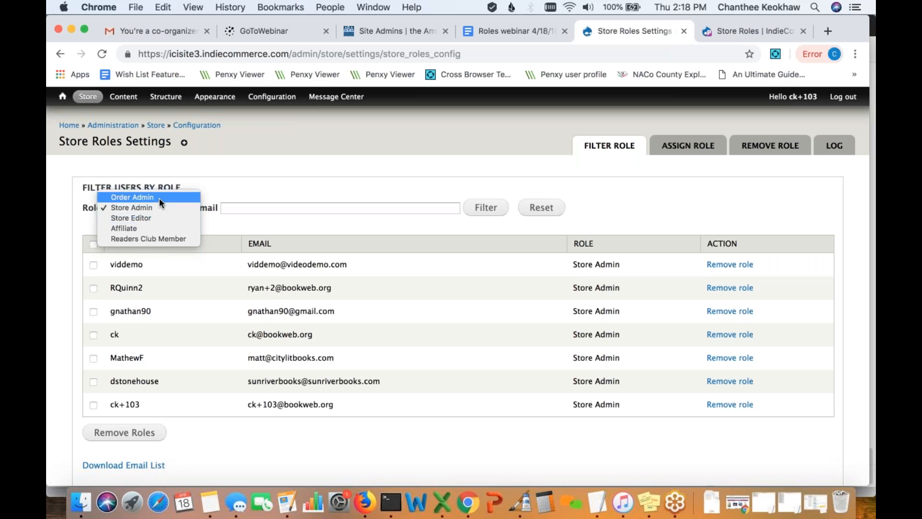
pyautogui.click(159, 198)
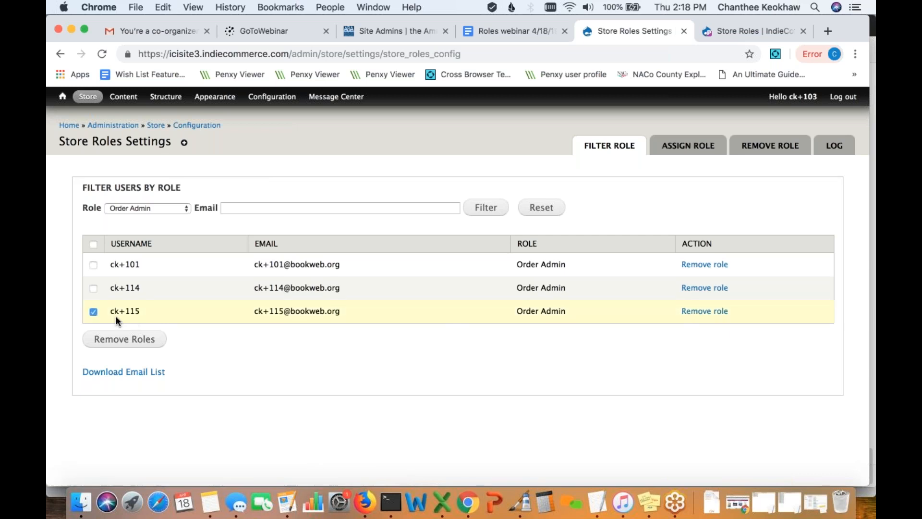
# - Remove Order Admin from the ticked user and confirm the removal
pyautogui.click(126, 344)
pyautogui.click(92, 214)
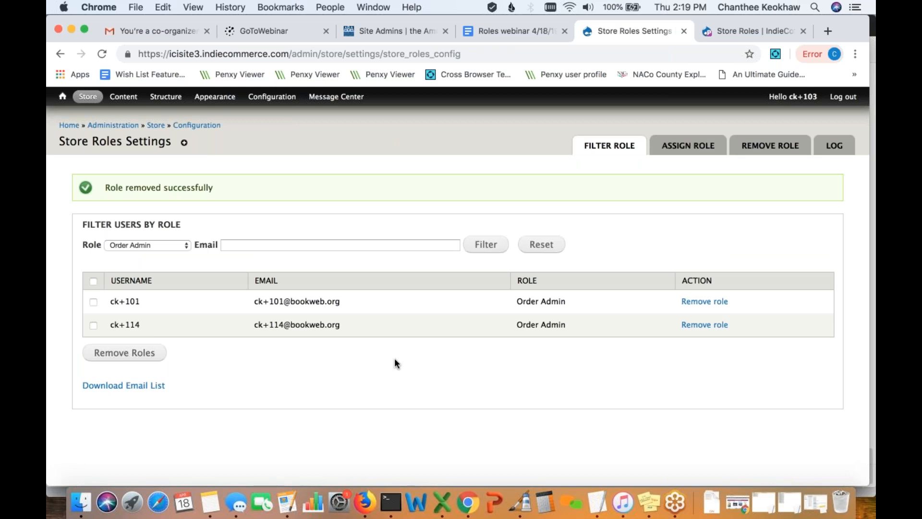
pyautogui.click(788, 147)
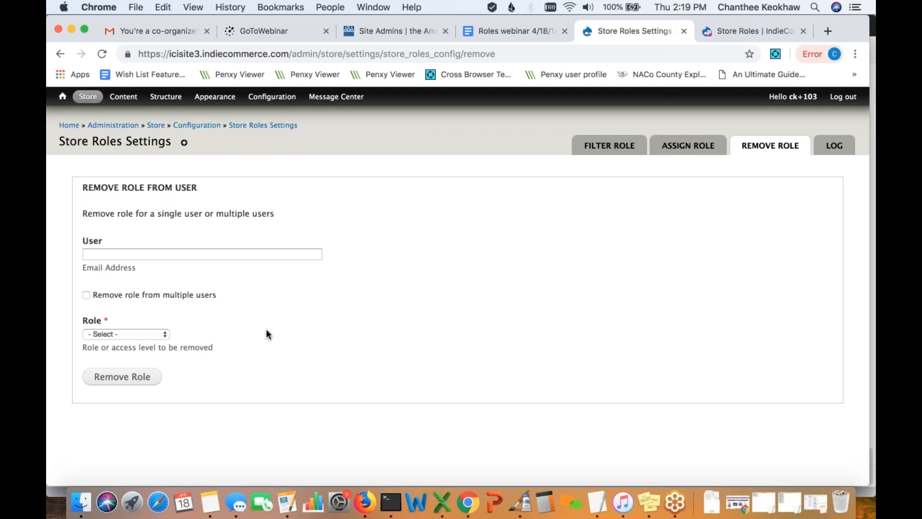
# - Look over the multi-user Remove Role options without choosing a role, then open the LOG tab
pyautogui.click(88, 296)
pyautogui.scroll(-1, 214, 307)
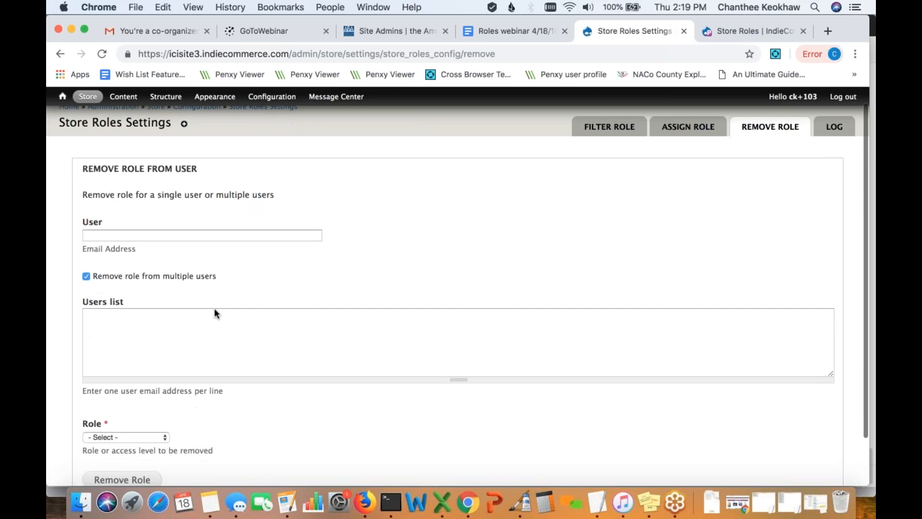
pyautogui.scroll(-1, 215, 312)
pyautogui.click(228, 330)
pyautogui.scroll(-1, 226, 330)
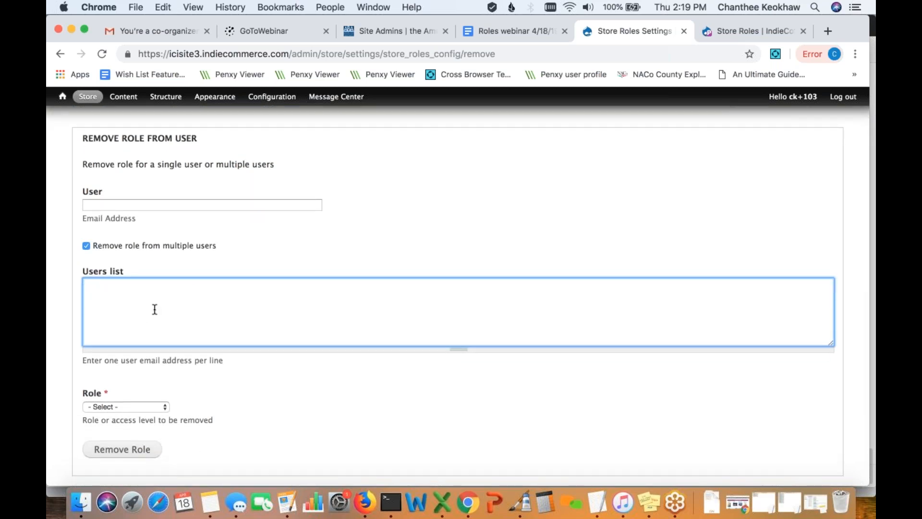
pyautogui.click(162, 404)
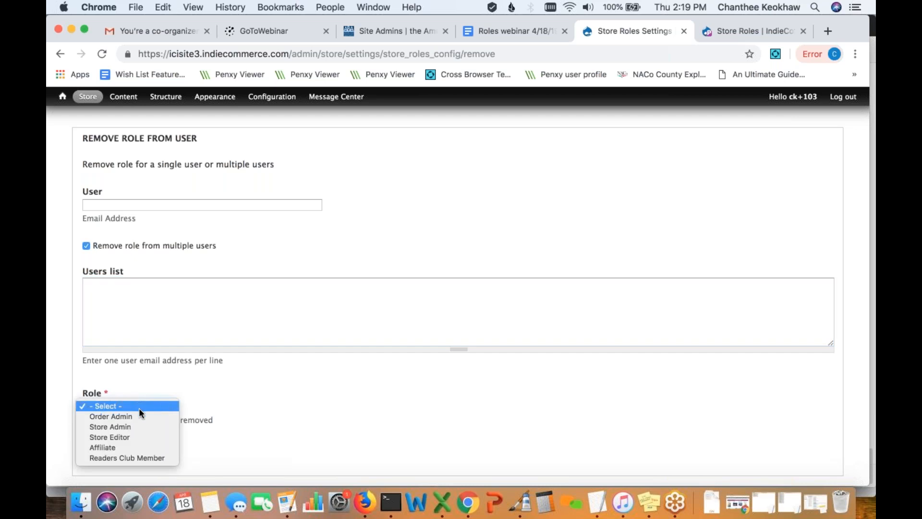
pyautogui.click(272, 409)
pyautogui.scroll(2, 272, 409)
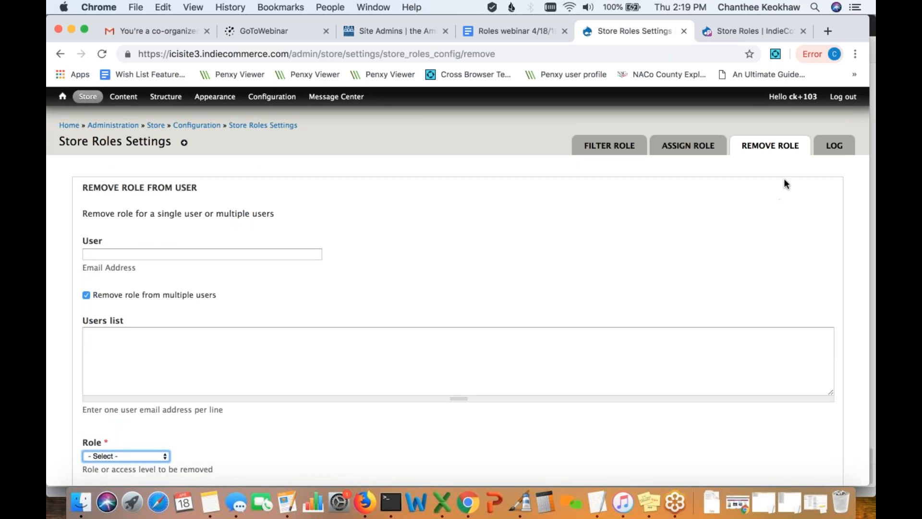
pyautogui.click(834, 147)
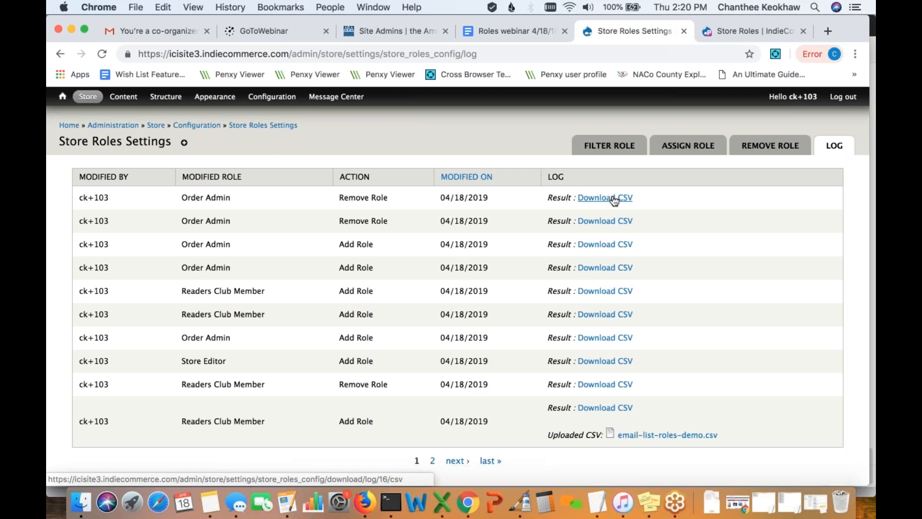
pyautogui.scroll(-1, 458, 307)
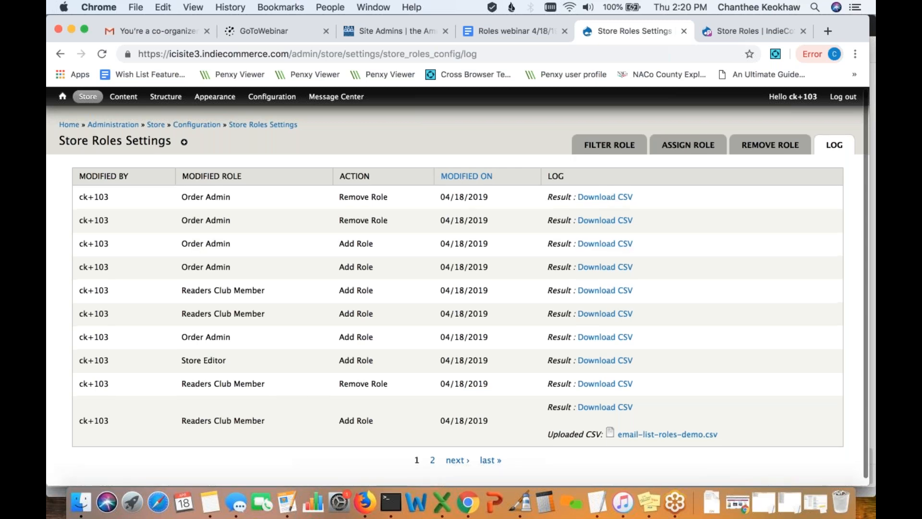
pyautogui.scroll(-1, 620, 202)
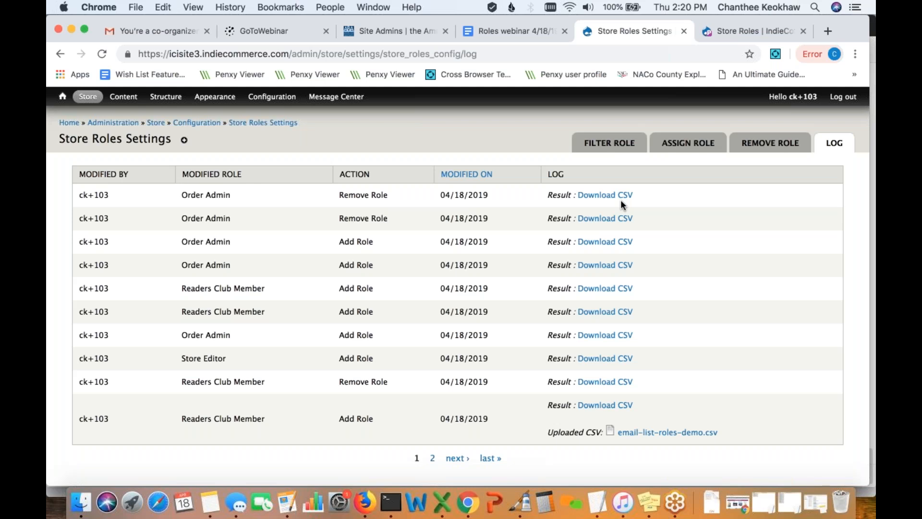
pyautogui.scroll(-1, 621, 204)
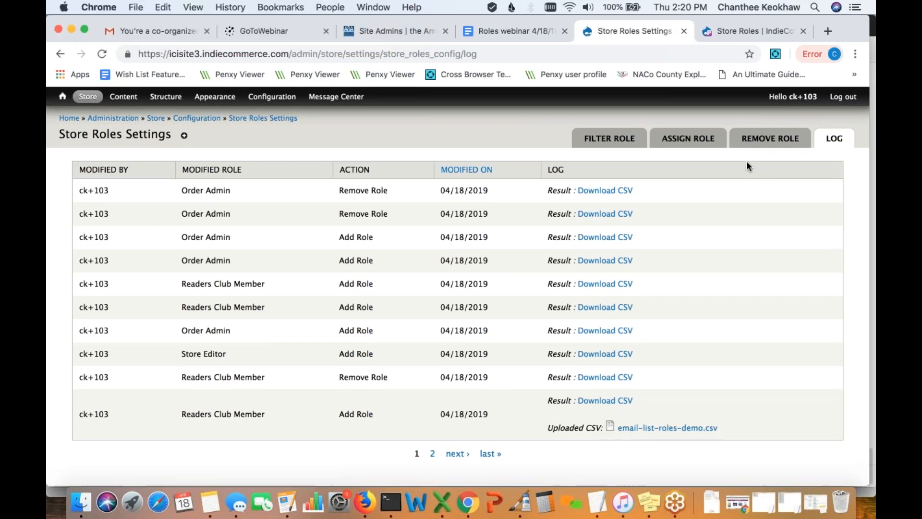
# - Open the Assign Role form and enable 'Assign Role to multiple users'
pyautogui.click(685, 139)
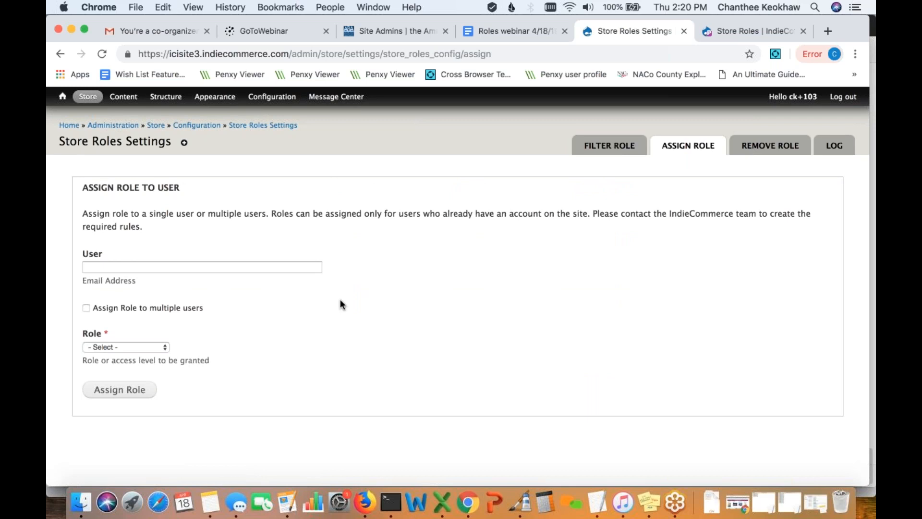
pyautogui.click(151, 348)
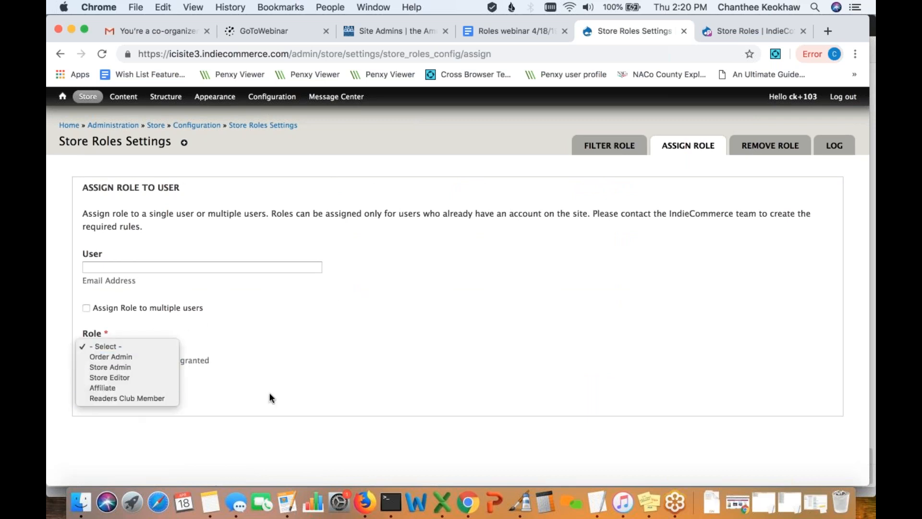
pyautogui.click(303, 390)
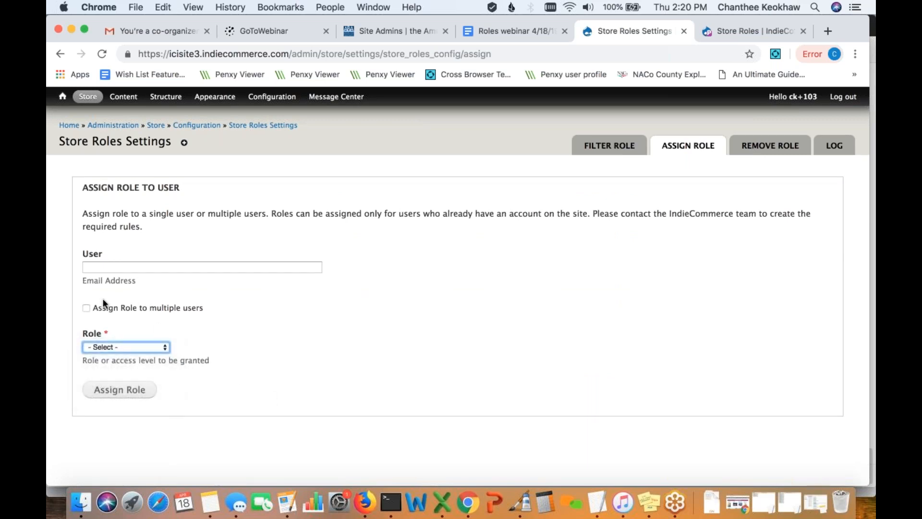
pyautogui.click(87, 309)
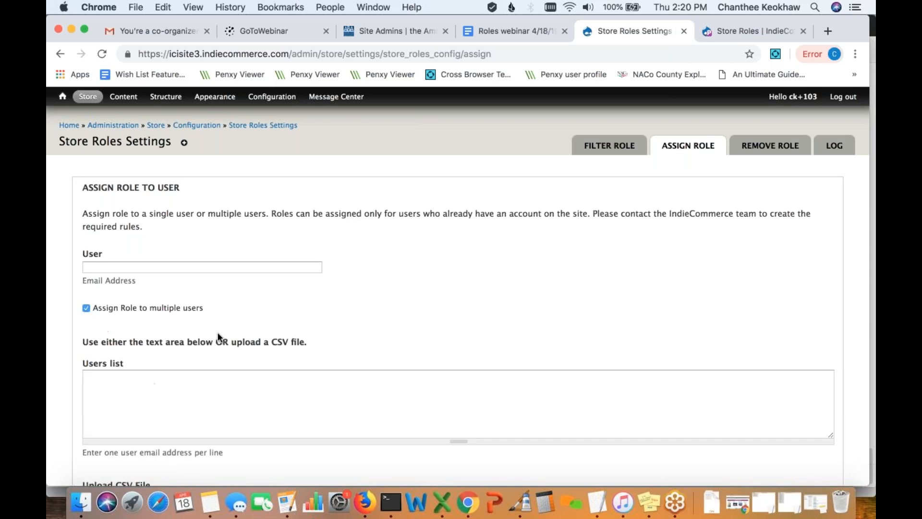
pyautogui.scroll(-5, 219, 336)
pyautogui.scroll(-1, 203, 393)
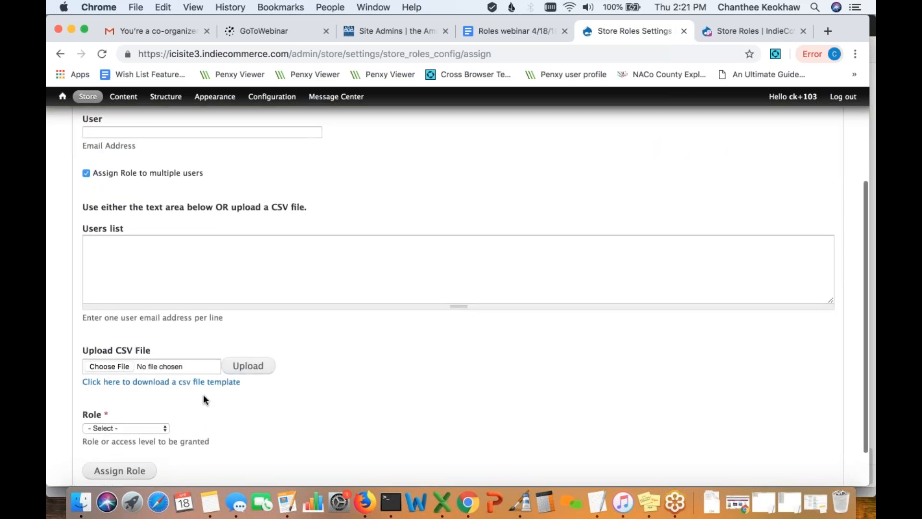
# - Choose and upload email-list-roles-demo.csv as the user list
pyautogui.click(102, 365)
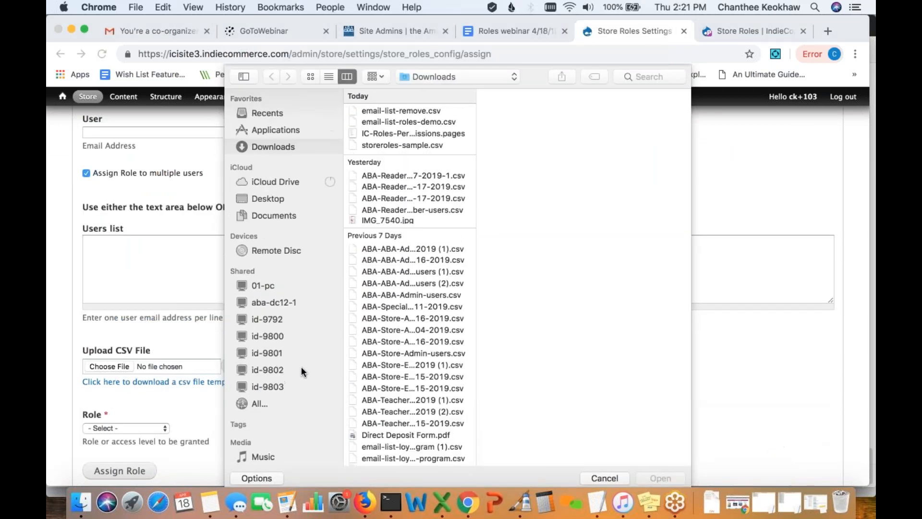
pyautogui.click(445, 121)
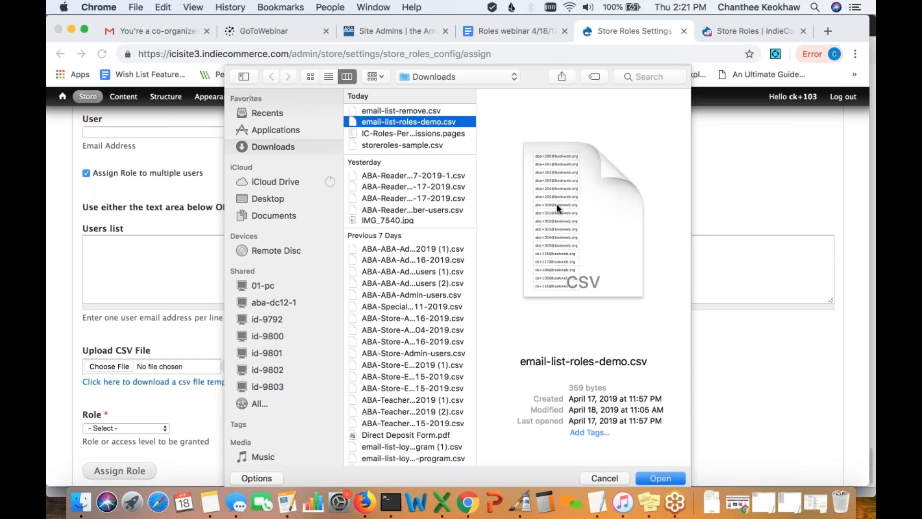
pyautogui.click(661, 477)
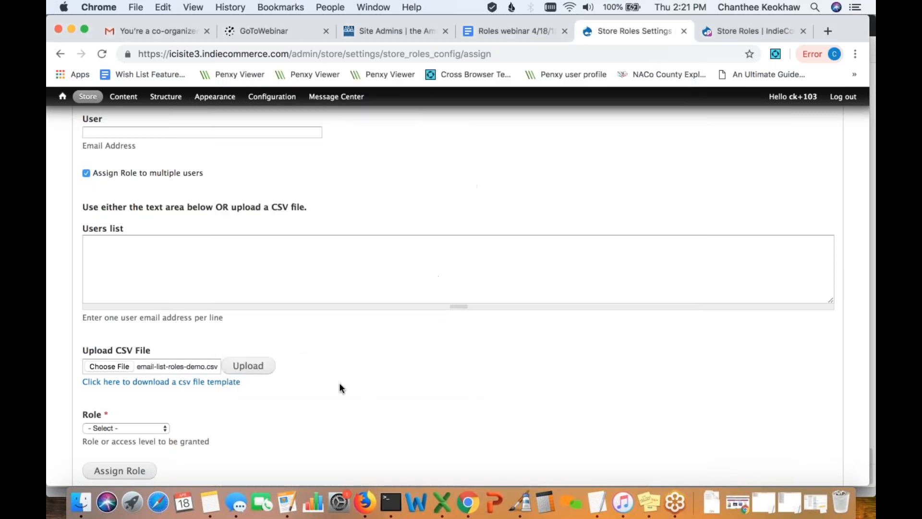
pyautogui.click(249, 367)
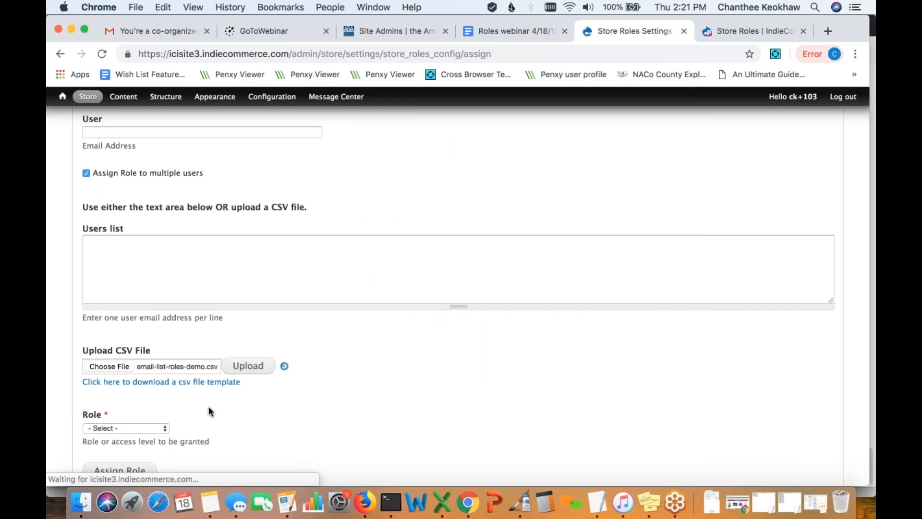
# - Select Readers Club Member as the role and submit the assignment
pyautogui.scroll(-1, 194, 405)
pyautogui.click(163, 397)
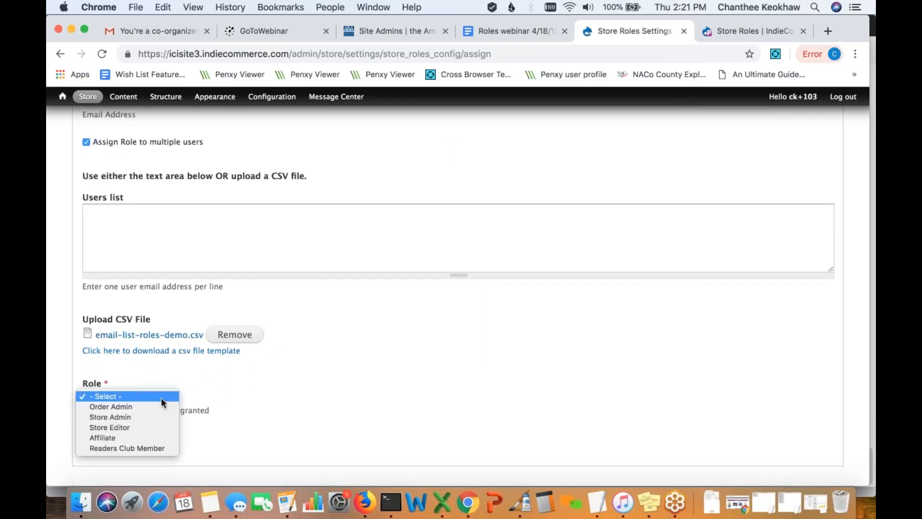
pyautogui.click(149, 448)
pyautogui.scroll(-1, 252, 417)
pyautogui.click(135, 425)
# - Confirm granting Readers Club Member to the listed users, then view the role change log
pyautogui.scroll(-5, 272, 423)
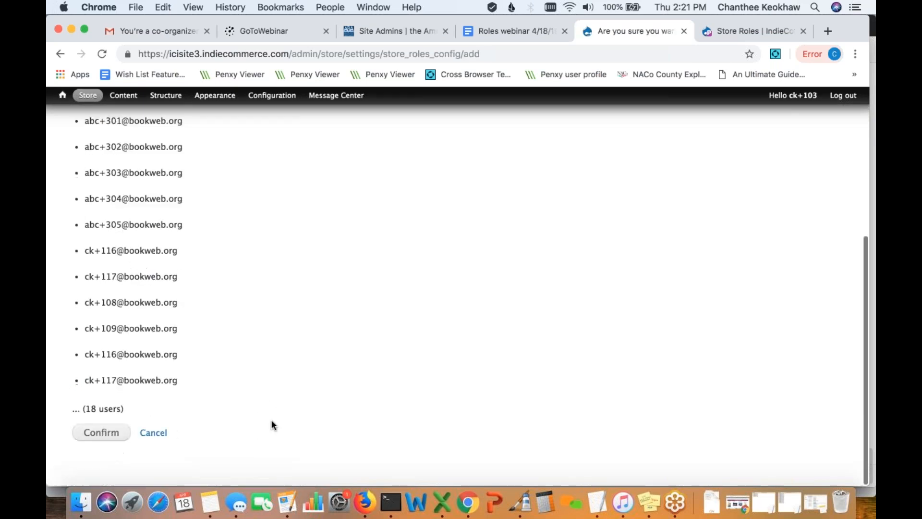
pyautogui.scroll(5, 272, 424)
pyautogui.scroll(-5, 270, 419)
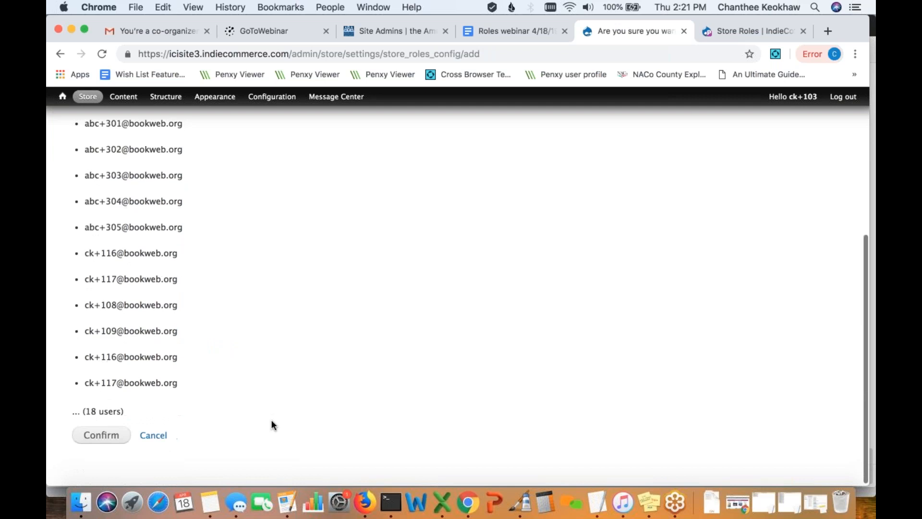
pyautogui.click(98, 434)
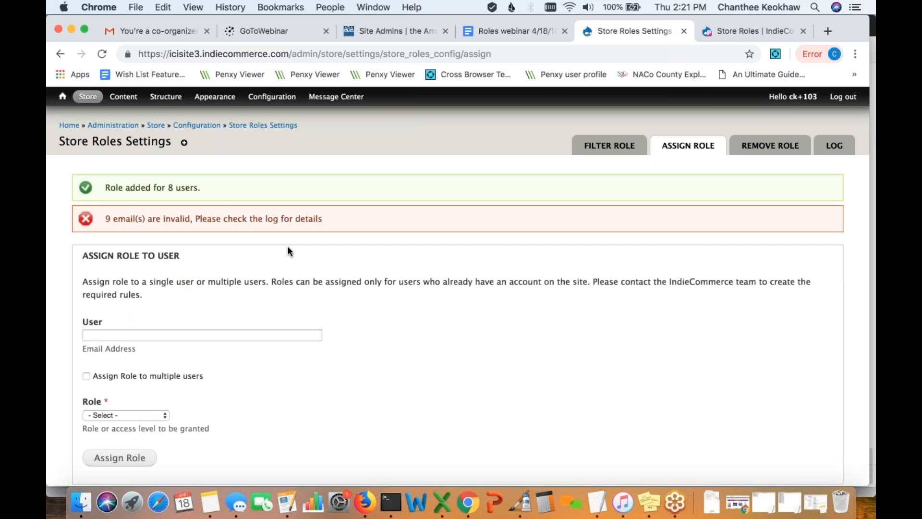
pyautogui.scroll(-1, 293, 255)
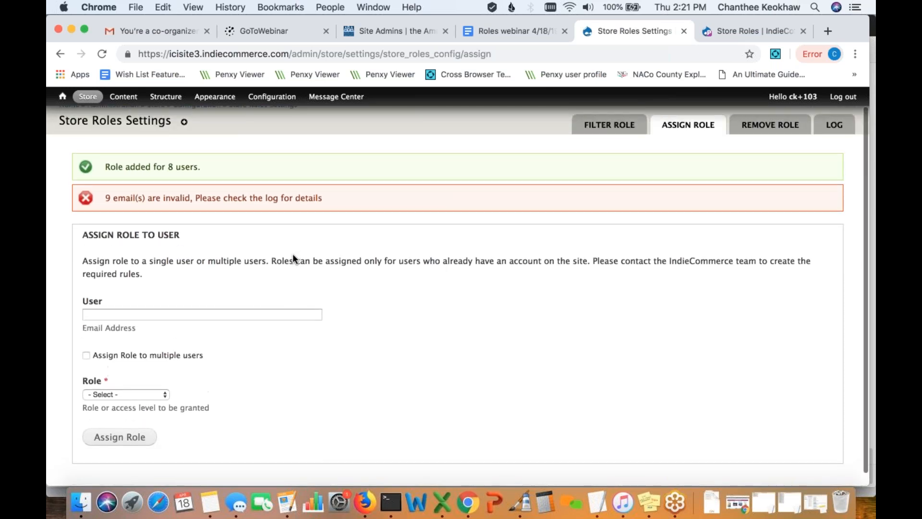
pyautogui.scroll(1, 293, 254)
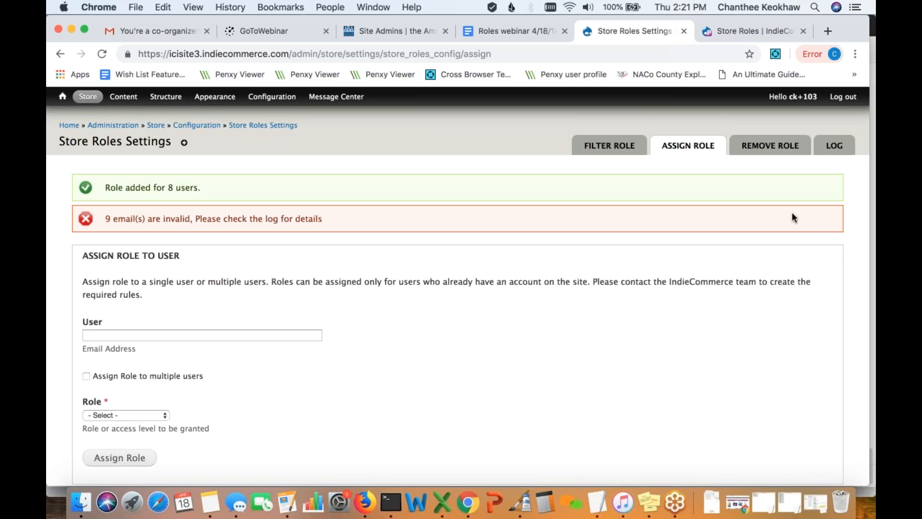
pyautogui.click(832, 150)
# - Download the result CSV from the newest Readers Club Member Add Role log entry
pyautogui.scroll(-1, 581, 319)
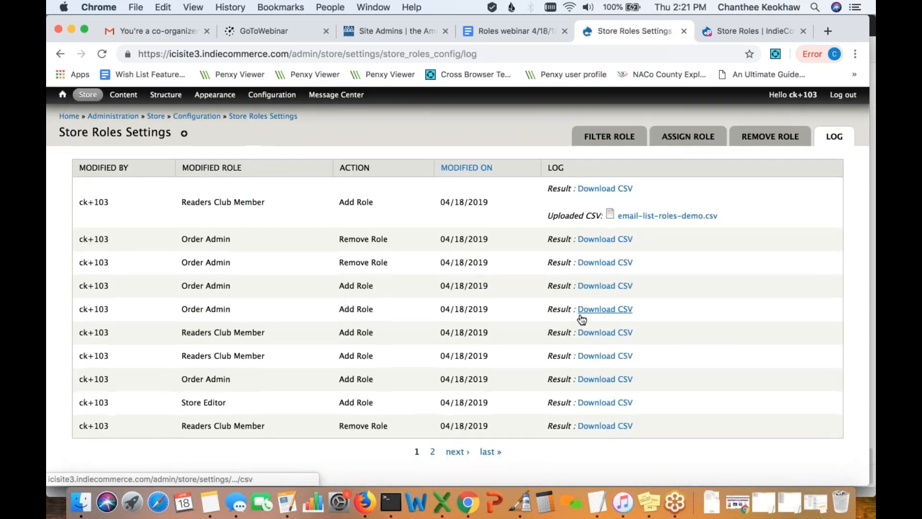
pyautogui.scroll(1, 227, 155)
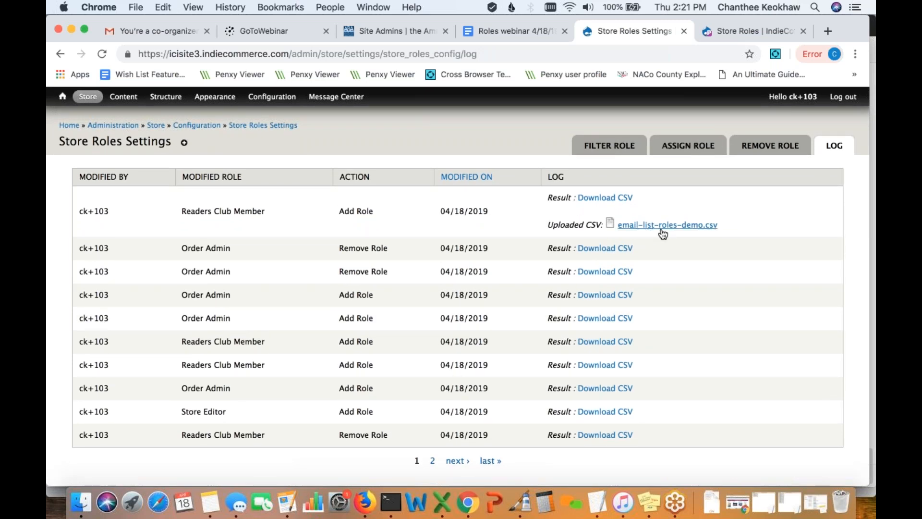
pyautogui.click(609, 201)
# - Open the result CSV in Excel, widen columns A and B, then close without saving
pyautogui.click(158, 472)
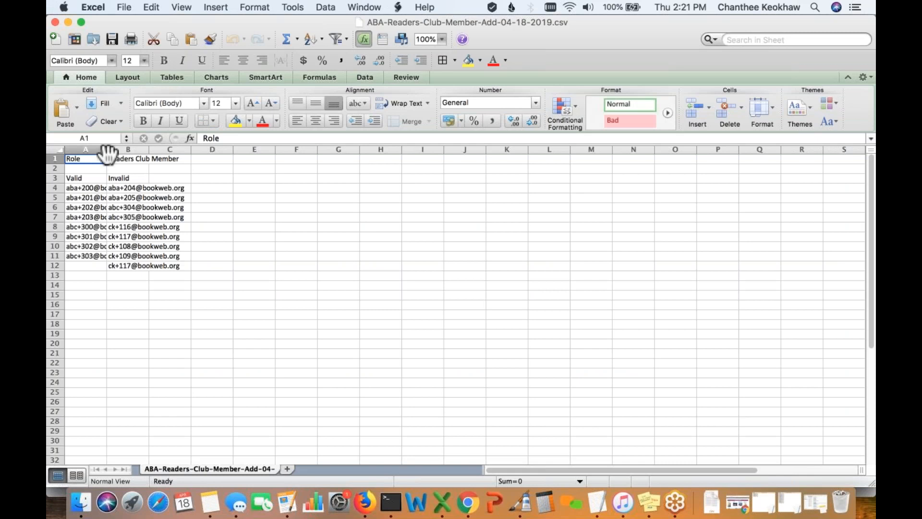
pyautogui.moveTo(106, 151); pyautogui.dragTo(176, 150)
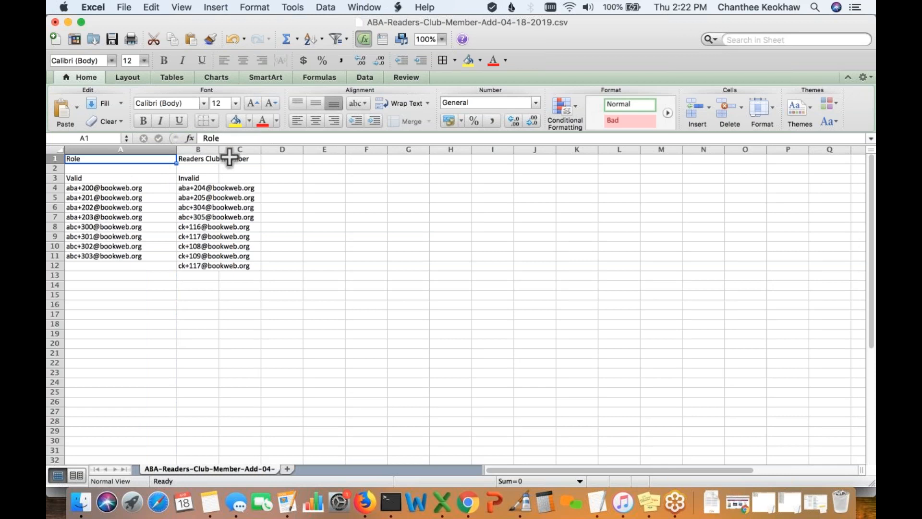
pyautogui.moveTo(217, 146); pyautogui.dragTo(290, 148)
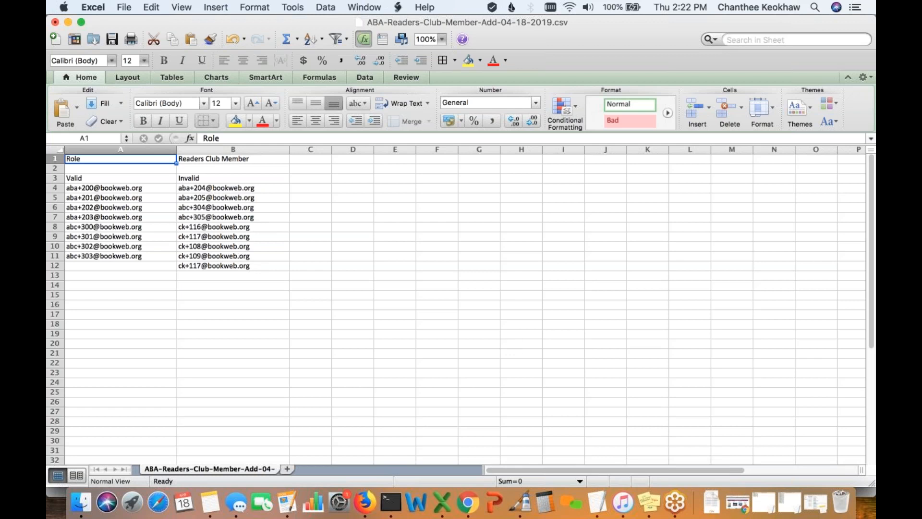
pyautogui.click(55, 23)
pyautogui.click(412, 129)
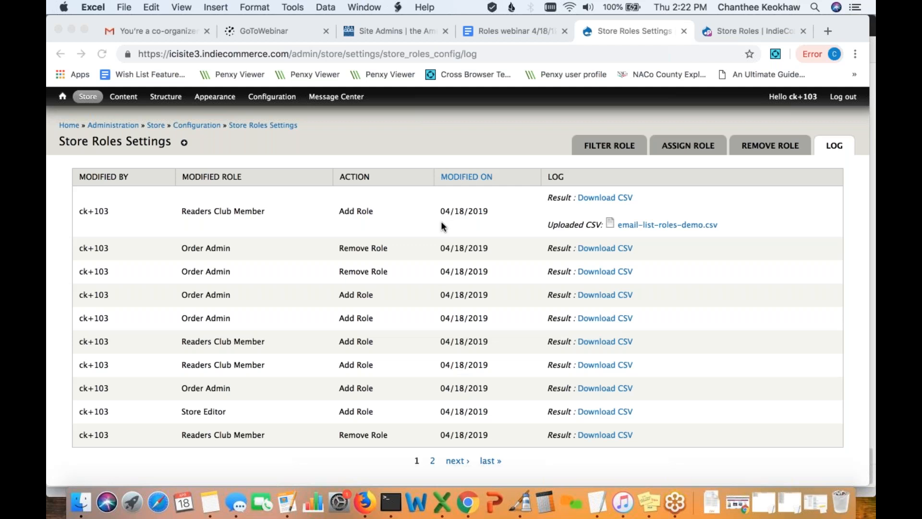
# - On the How to gather email help page, open the frequent-buyer-program example link in a new tab
pyautogui.click(364, 502)
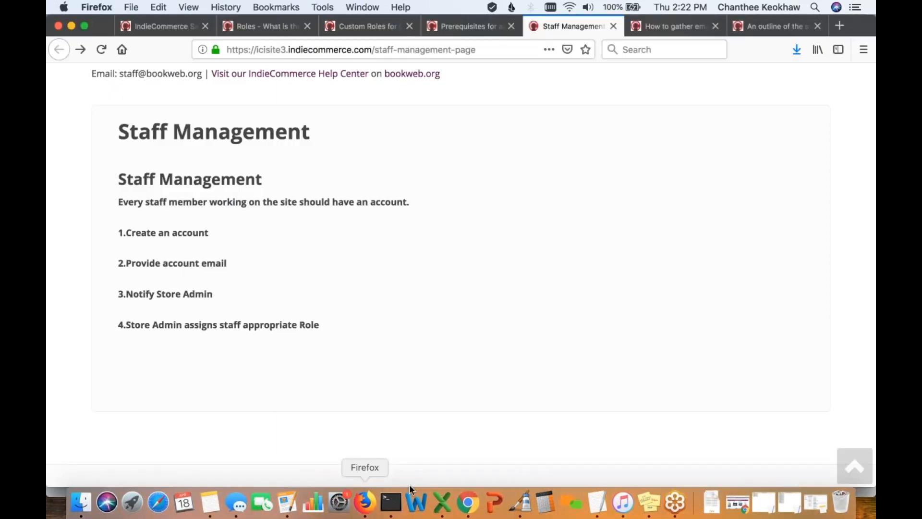
pyautogui.click(646, 24)
pyautogui.scroll(-5, 380, 270)
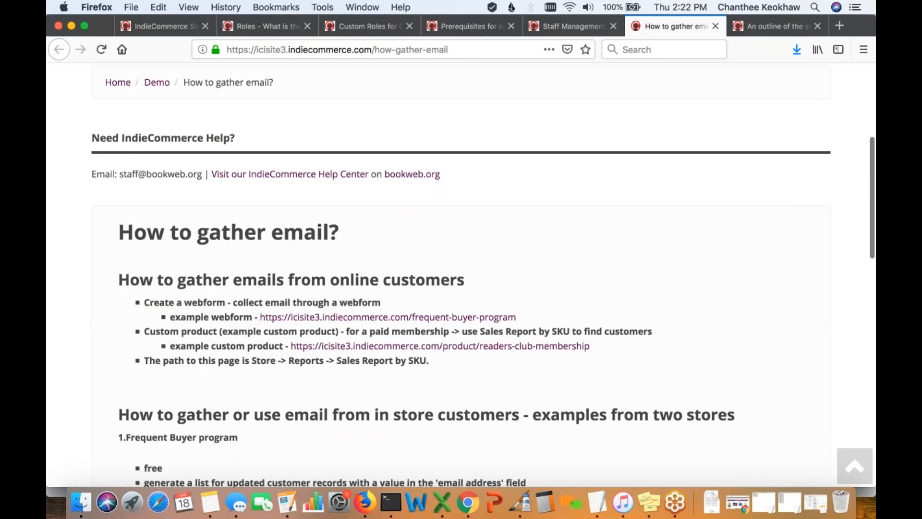
pyautogui.scroll(-2, 461, 274)
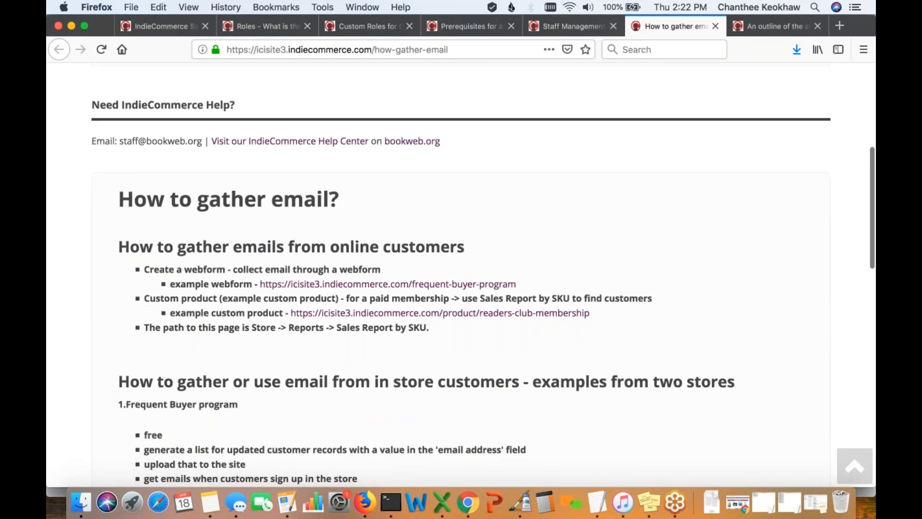
pyautogui.scroll(-1, 461, 273)
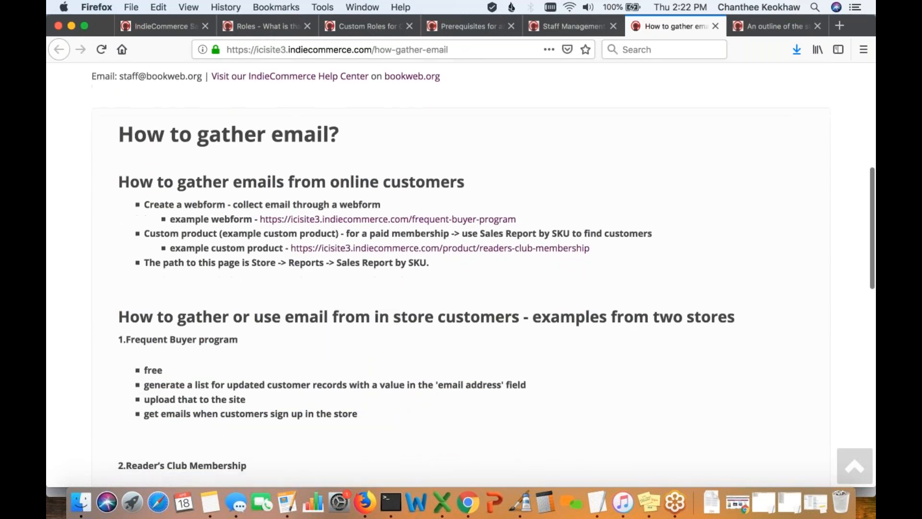
pyautogui.scroll(-2, 461, 274)
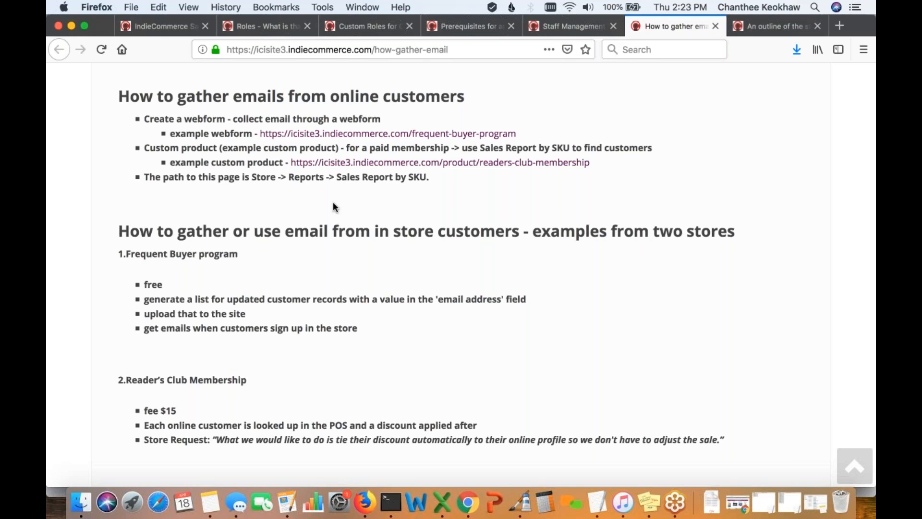
pyautogui.rightClick(406, 137)
pyautogui.click(454, 137)
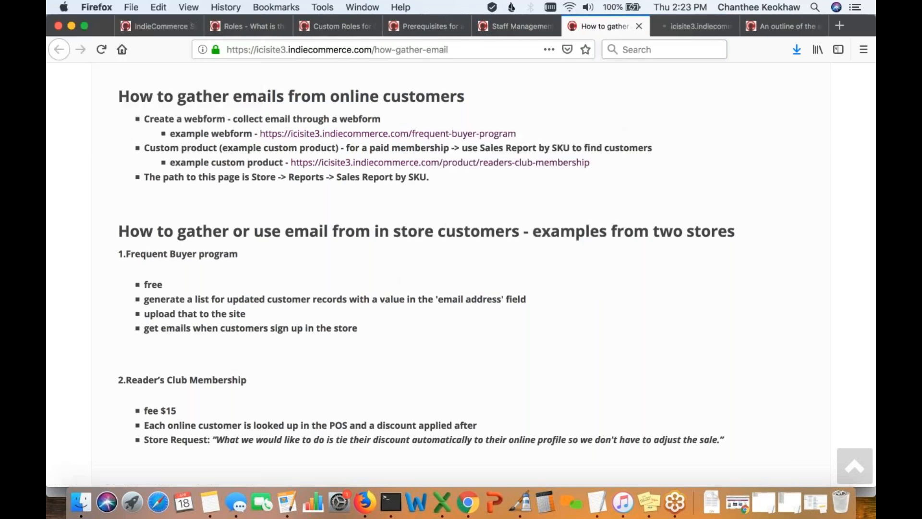
# - Scroll through the Frequent Buyer Program sign-up form to review its fields
pyautogui.click(693, 24)
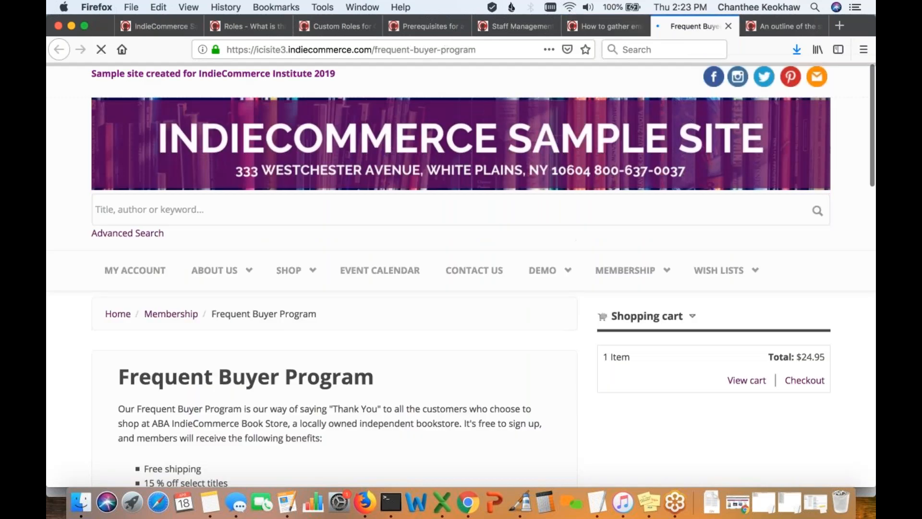
pyautogui.scroll(-4, 474, 231)
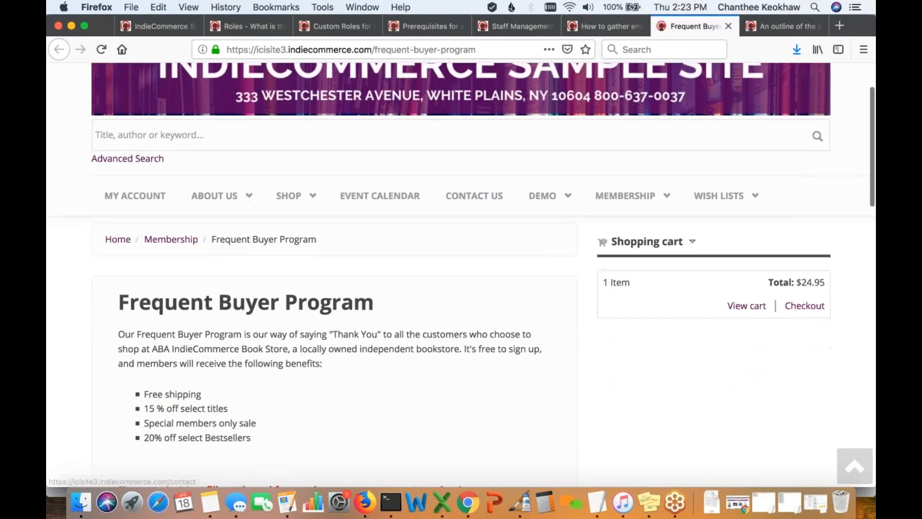
pyautogui.scroll(-2, 478, 268)
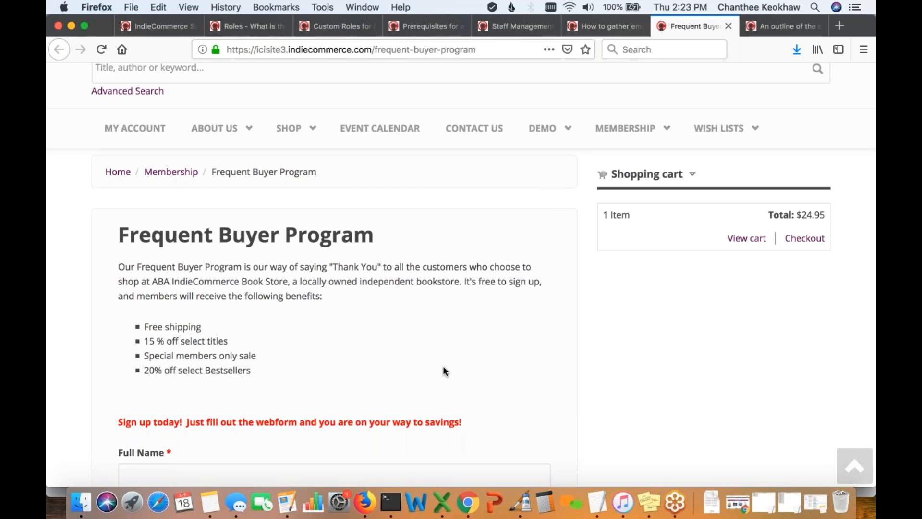
pyautogui.scroll(-3, 443, 367)
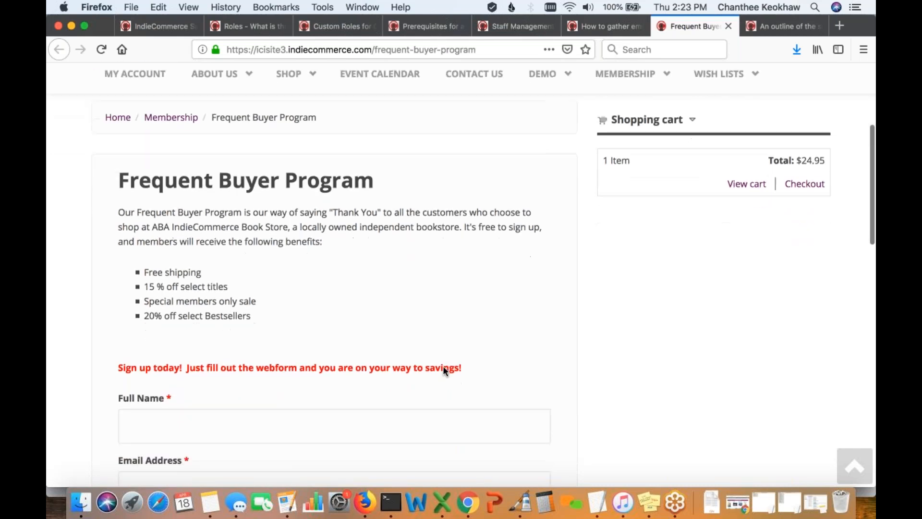
pyautogui.scroll(-3, 443, 365)
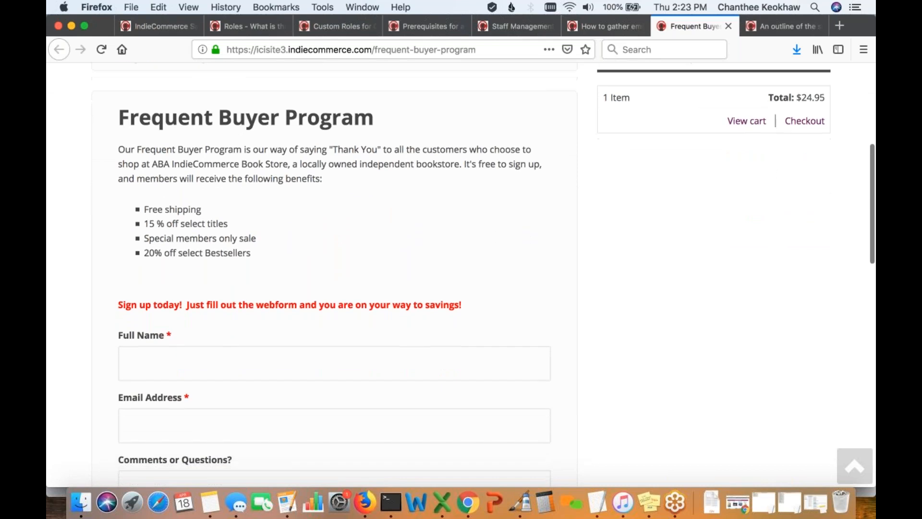
pyautogui.scroll(-1, 465, 267)
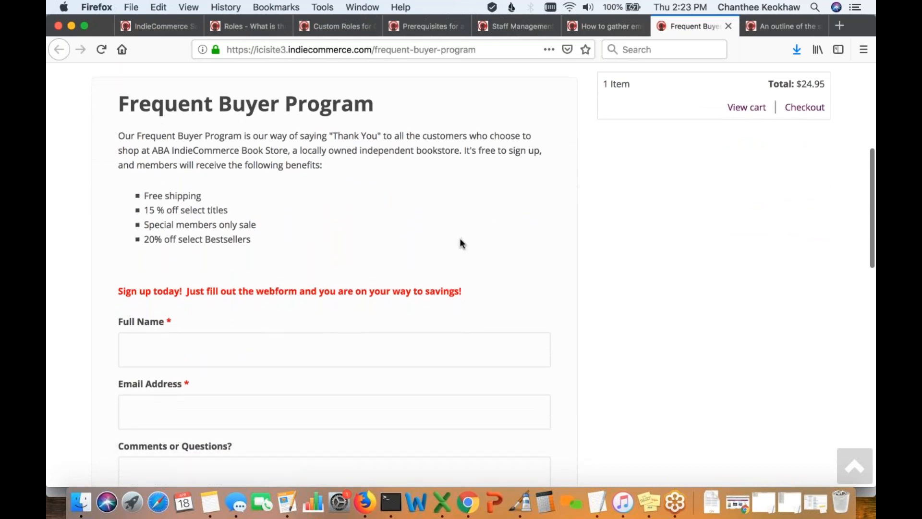
pyautogui.scroll(3, 460, 248)
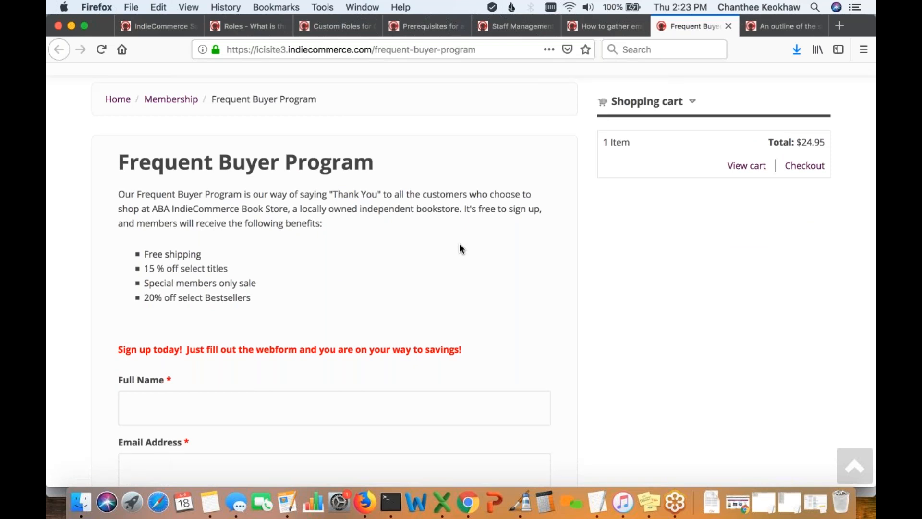
pyautogui.scroll(-3, 460, 246)
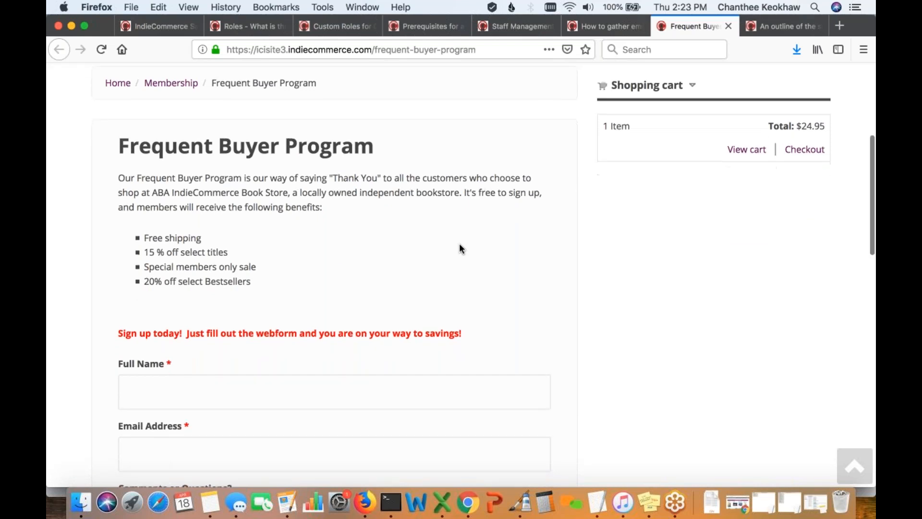
pyautogui.scroll(-5, 567, 293)
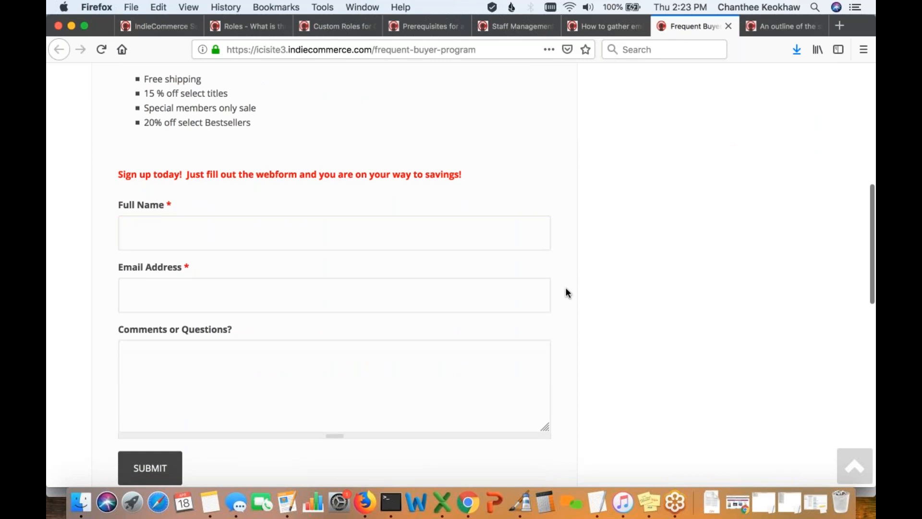
pyautogui.scroll(-1, 565, 288)
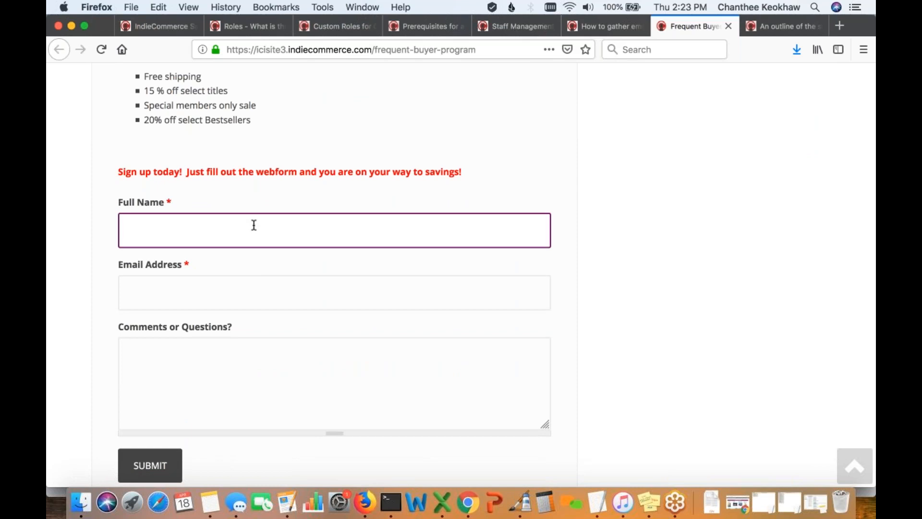
# - Click into the form's Email Address field, then return to the How to gather email page
pyautogui.click(228, 294)
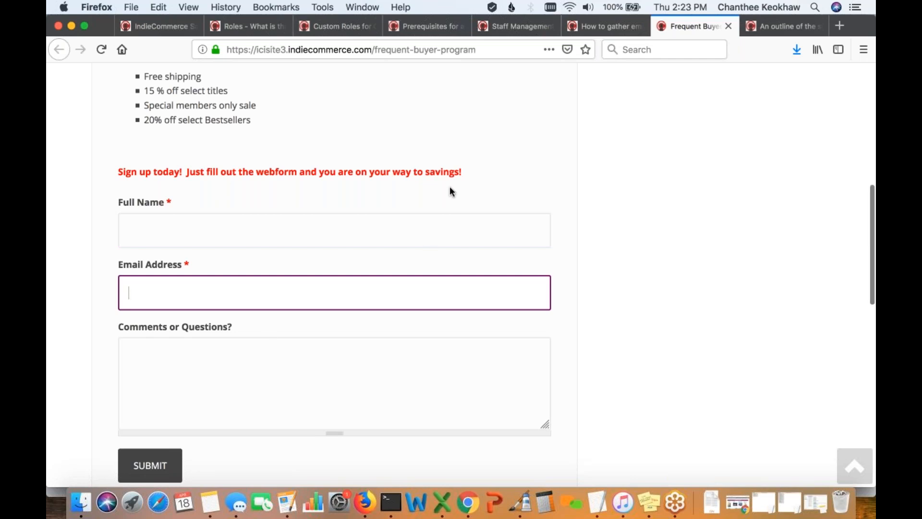
pyautogui.scroll(3, 450, 186)
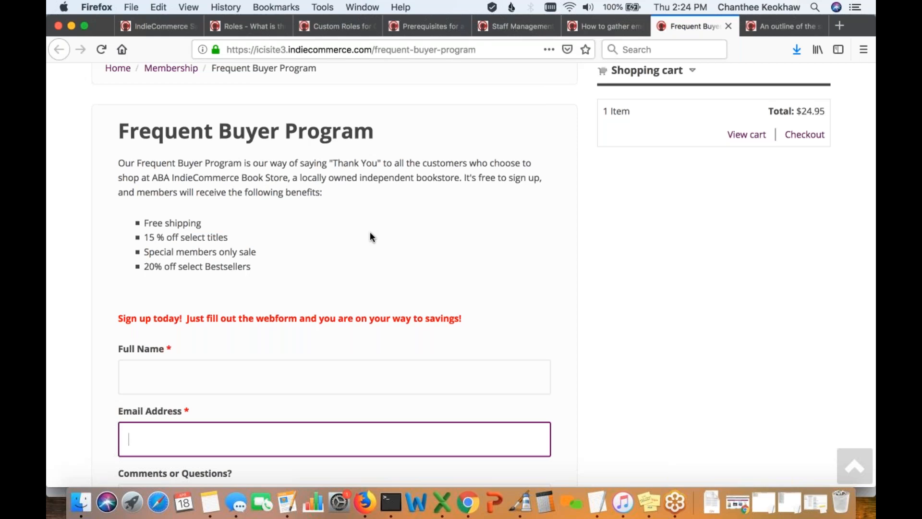
pyautogui.scroll(2, 369, 236)
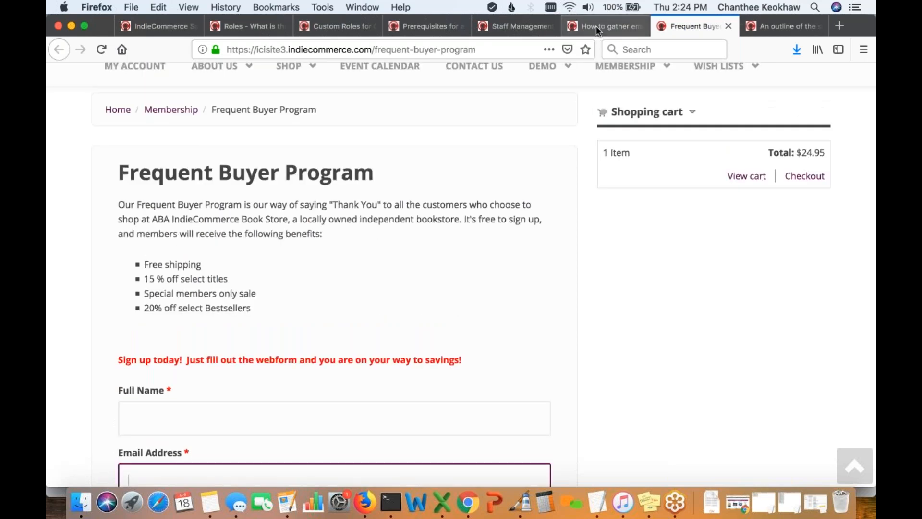
pyautogui.click(595, 25)
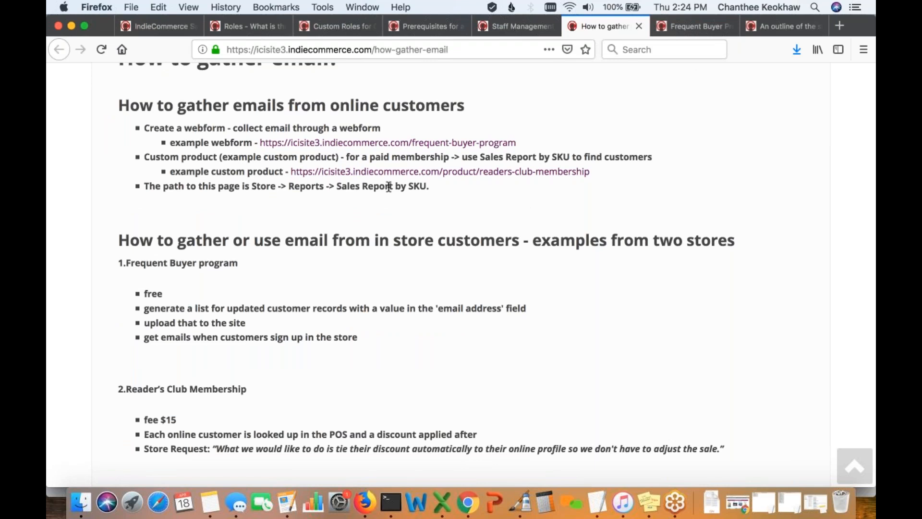
# - Open the readers-club-membership product link in a new tab and view it
pyautogui.rightClick(460, 176)
pyautogui.click(488, 177)
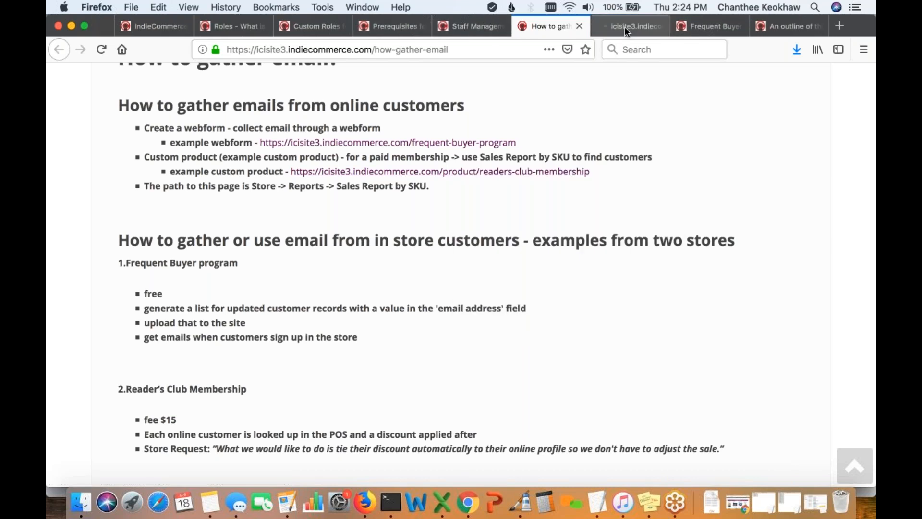
pyautogui.click(624, 27)
# - Review the $15.00 Readers Club Membership product page, then return to the How to gather email page
pyautogui.scroll(-5, 425, 245)
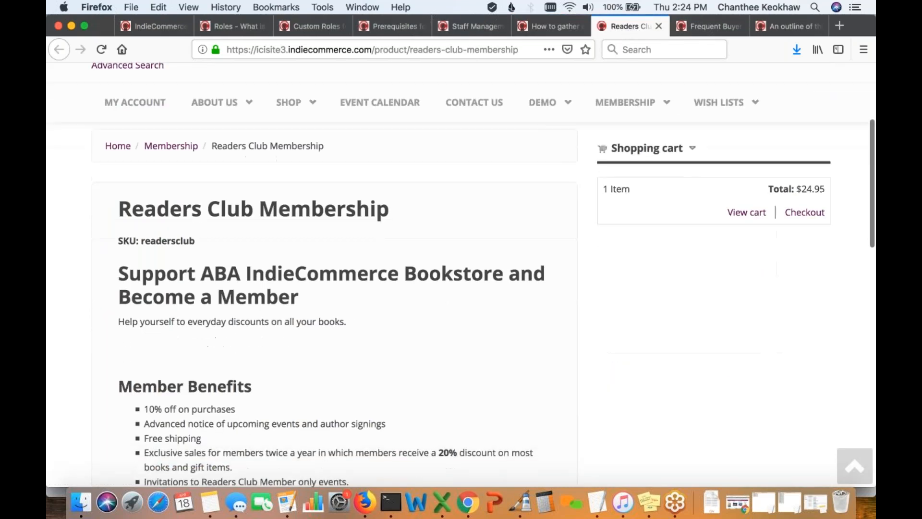
pyautogui.scroll(-2, 460, 277)
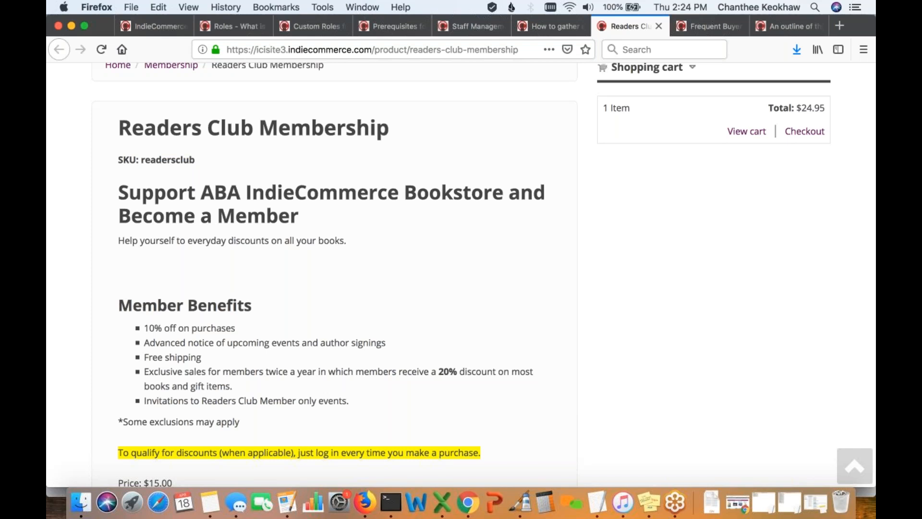
pyautogui.scroll(-2, 415, 272)
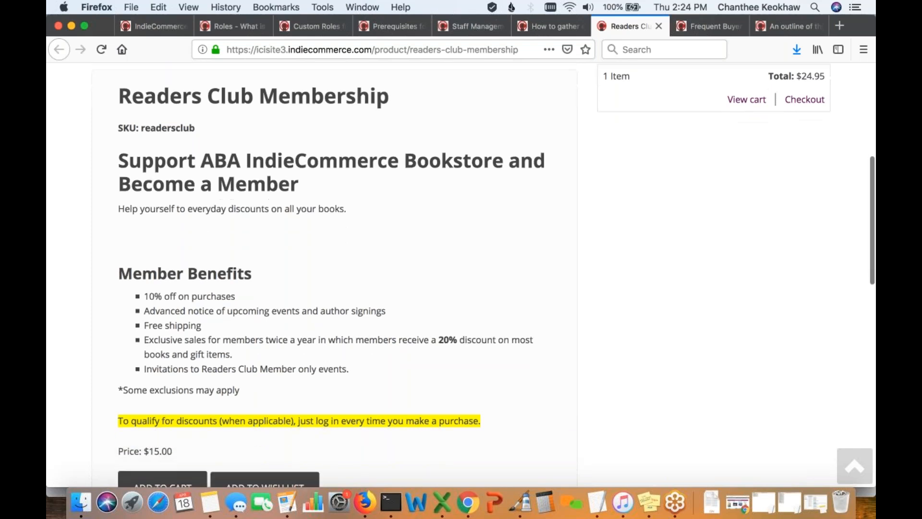
pyautogui.scroll(-1, 412, 272)
pyautogui.scroll(-1, 437, 356)
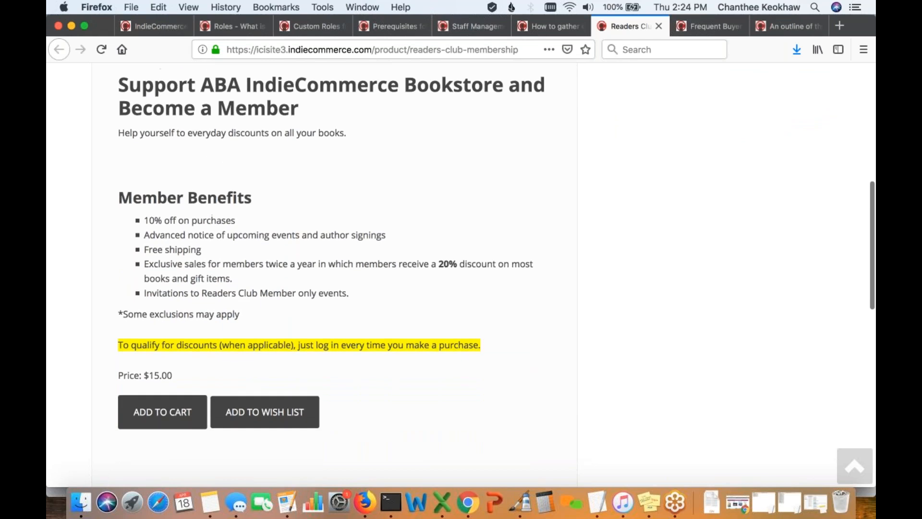
pyautogui.scroll(1, 286, 334)
pyautogui.scroll(2, 191, 395)
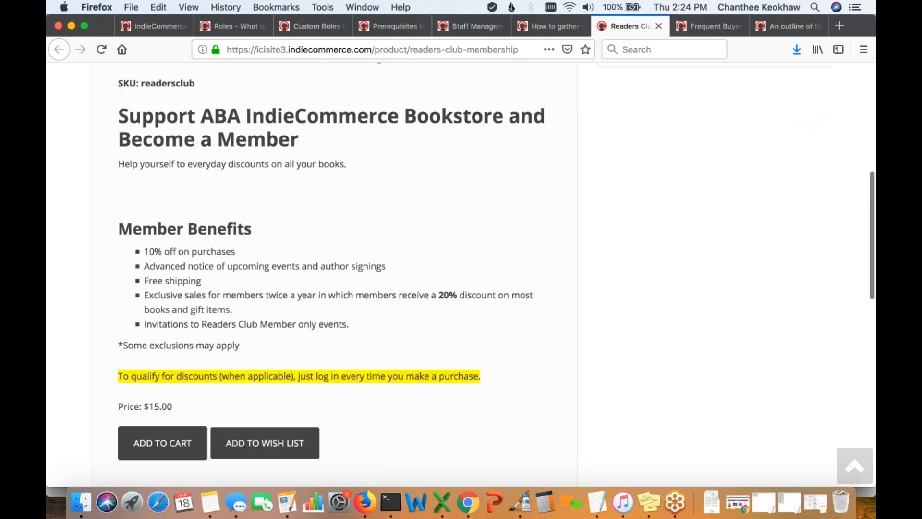
pyautogui.scroll(1, 316, 269)
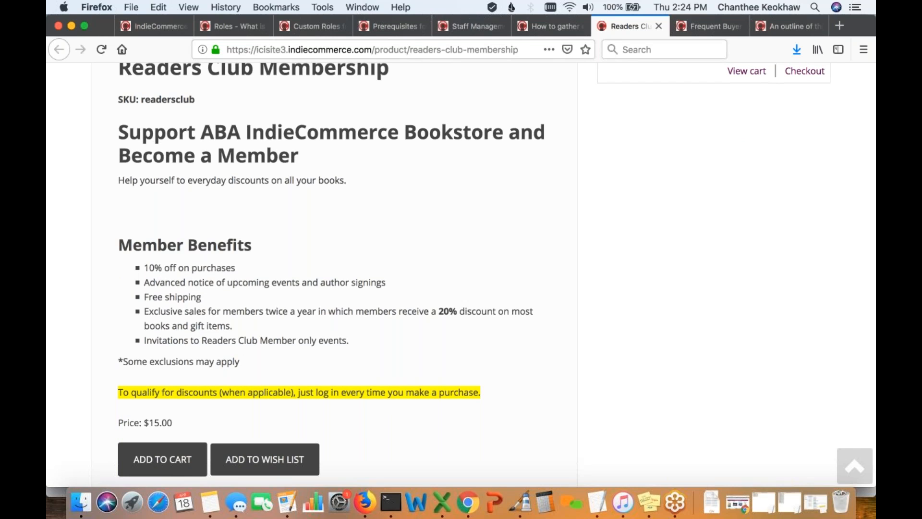
pyautogui.scroll(1, 336, 273)
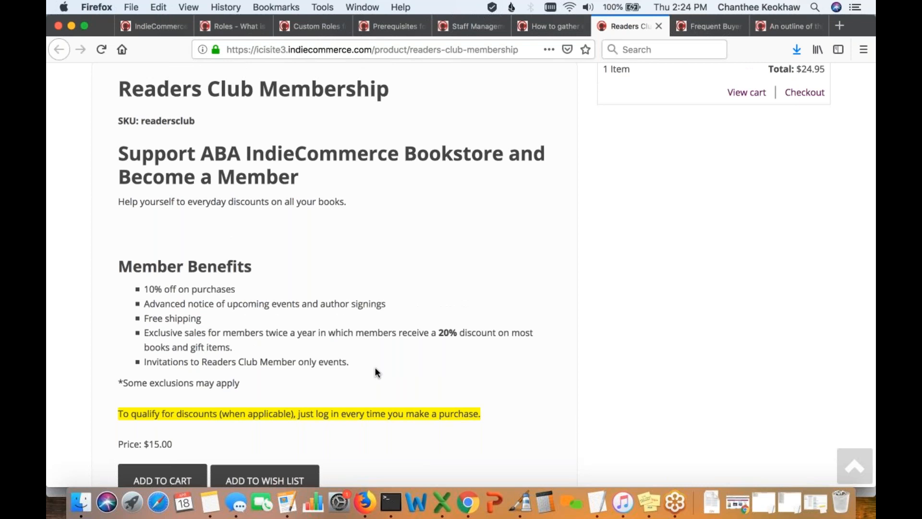
pyautogui.scroll(5, 376, 368)
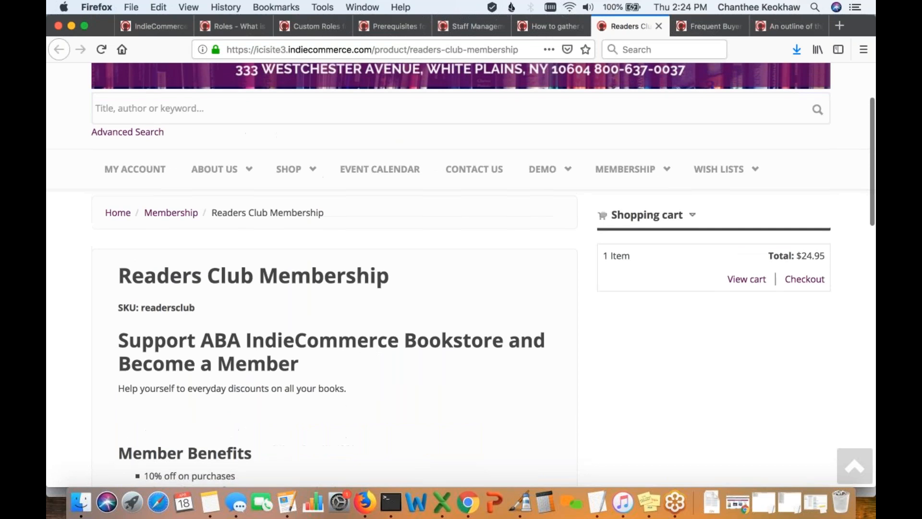
pyautogui.scroll(-1, 498, 279)
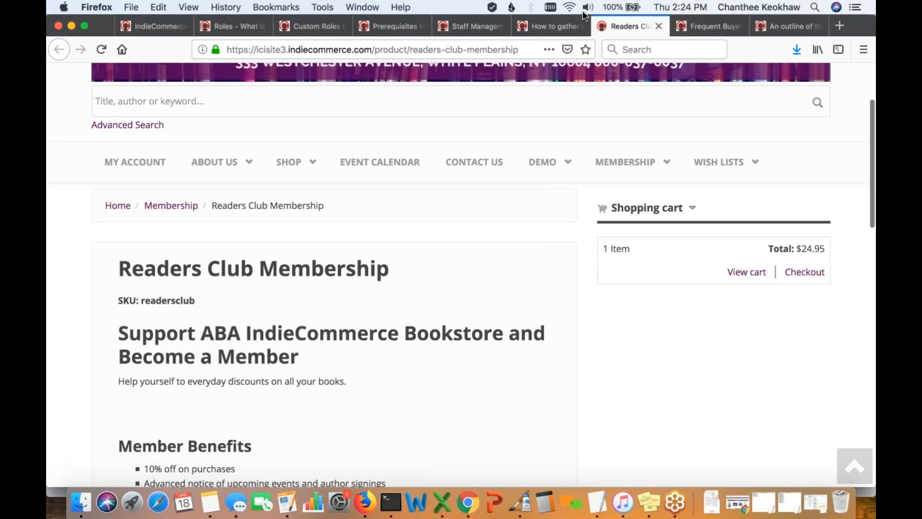
pyautogui.click(552, 26)
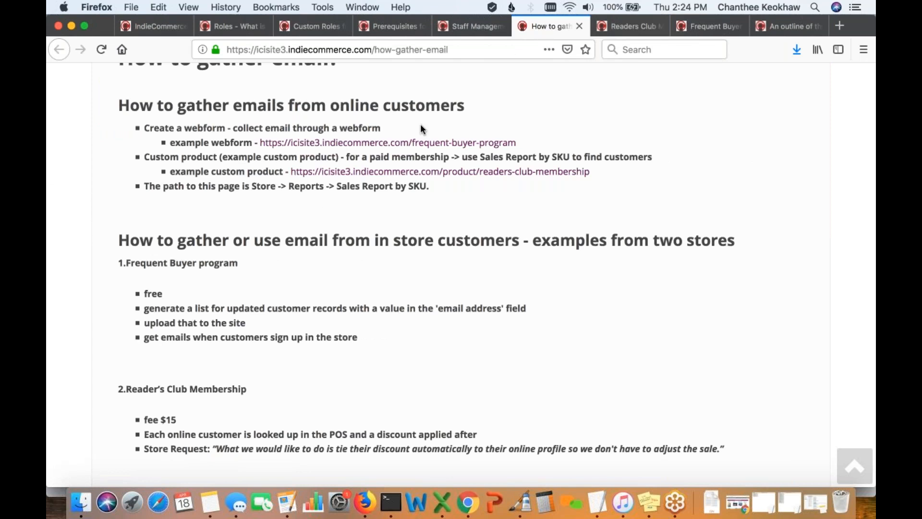
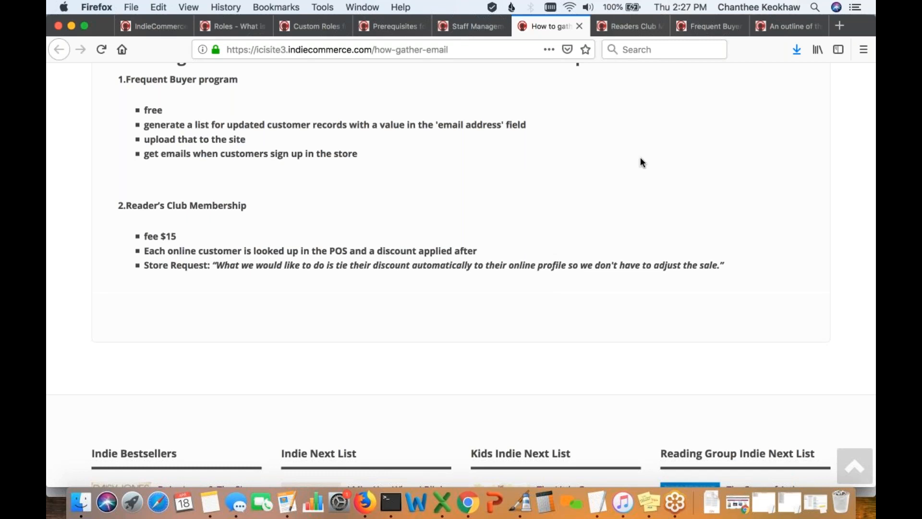
# - Switch to the outline page and read its six steps, from creating a role to the free shipping quote
pyautogui.click(774, 28)
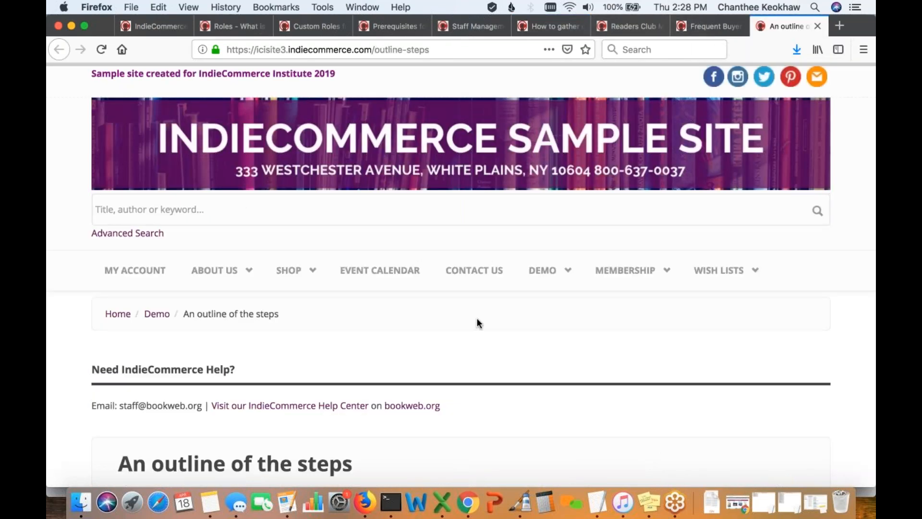
pyautogui.scroll(-5, 476, 318)
pyautogui.scroll(-1, 476, 319)
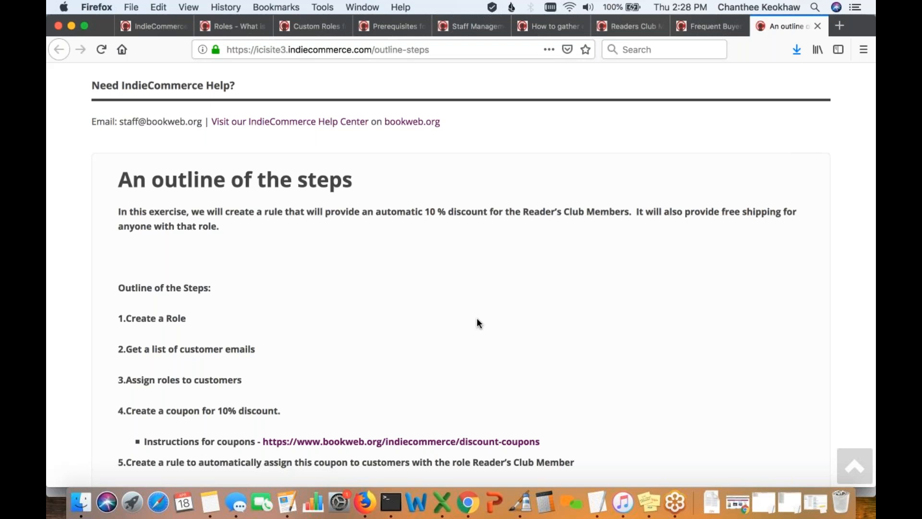
pyautogui.scroll(-1, 477, 318)
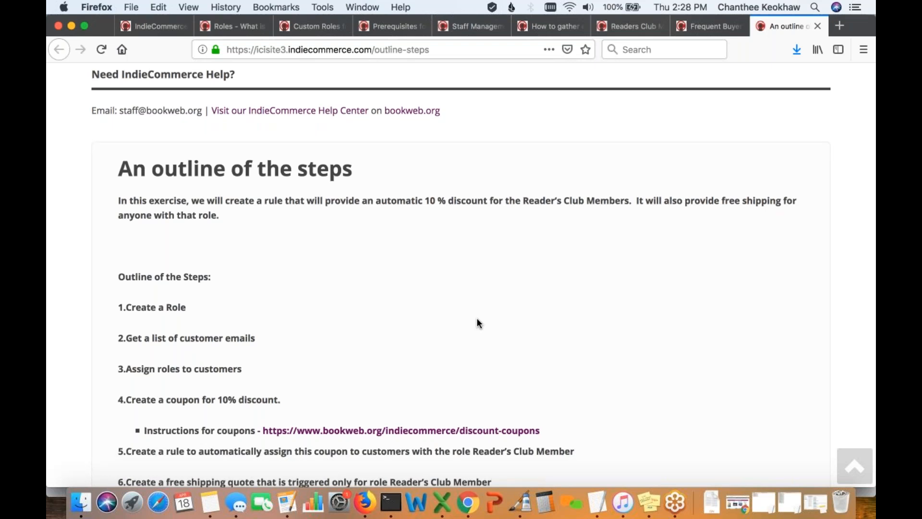
pyautogui.scroll(-2, 477, 317)
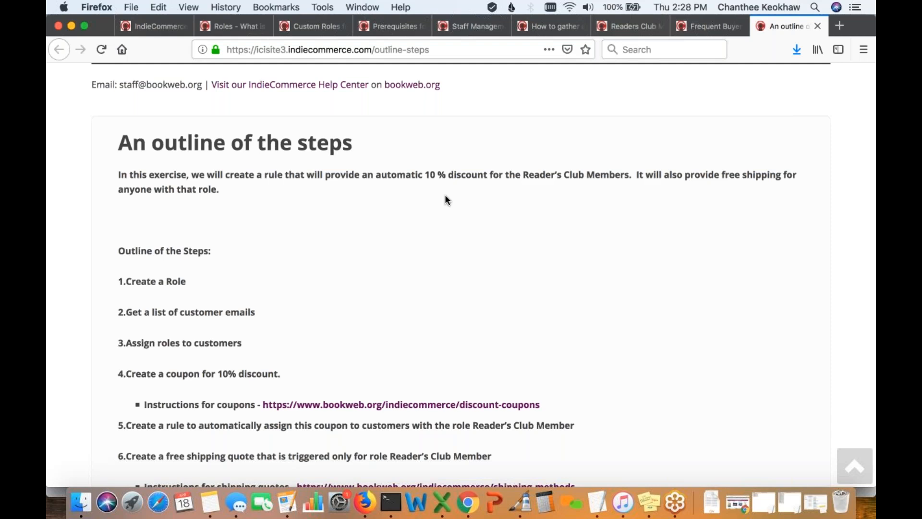
pyautogui.scroll(-2, 445, 197)
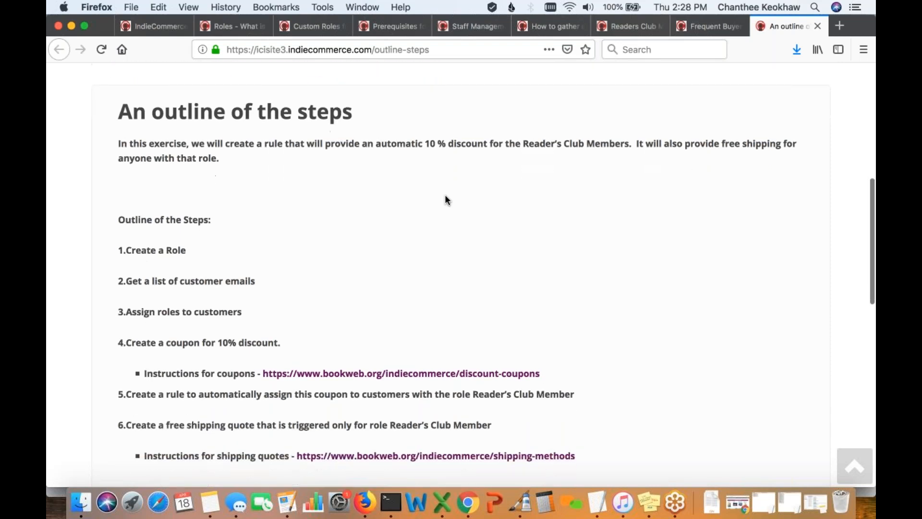
pyautogui.scroll(-1, 445, 196)
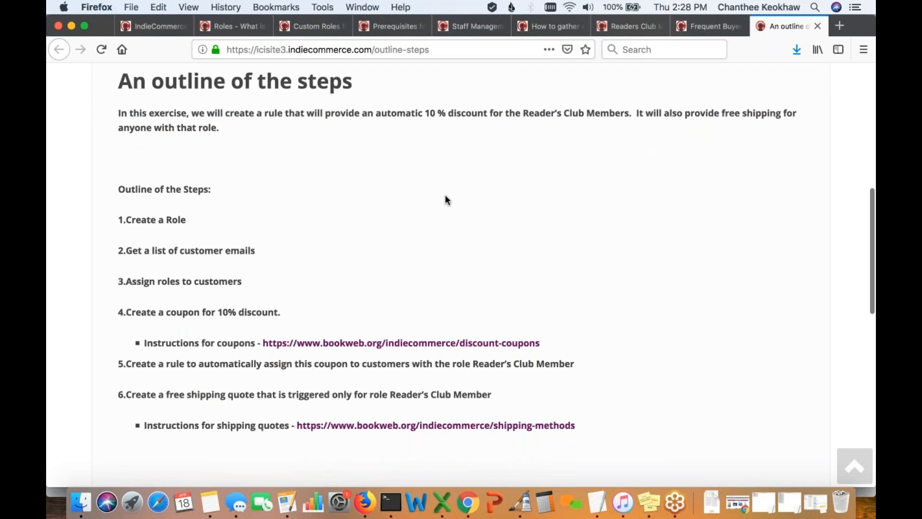
pyautogui.scroll(-2, 445, 196)
pyautogui.scroll(-1, 445, 199)
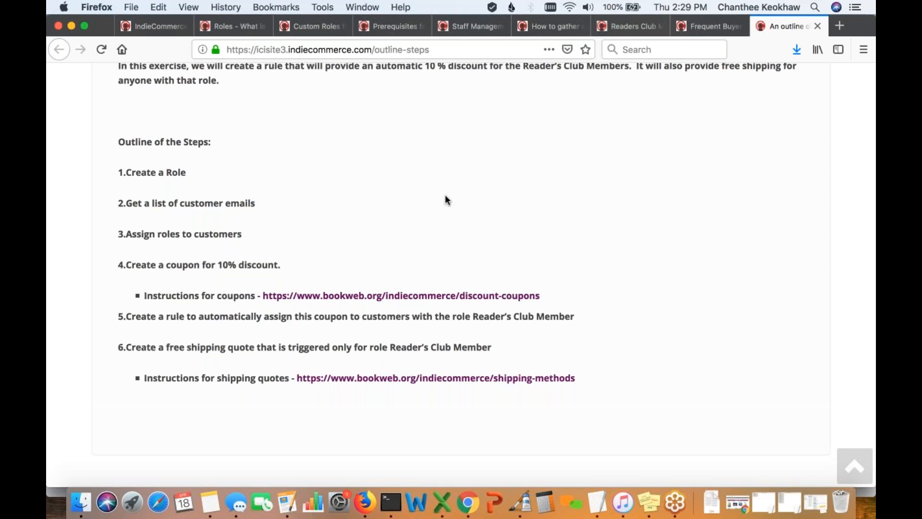
pyautogui.scroll(-1, 445, 197)
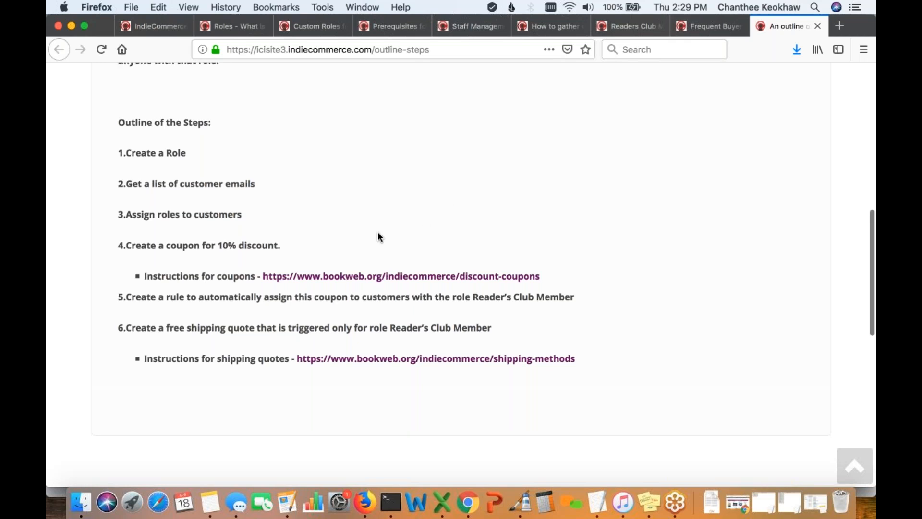
pyautogui.scroll(-1, 377, 231)
pyautogui.scroll(-1, 384, 282)
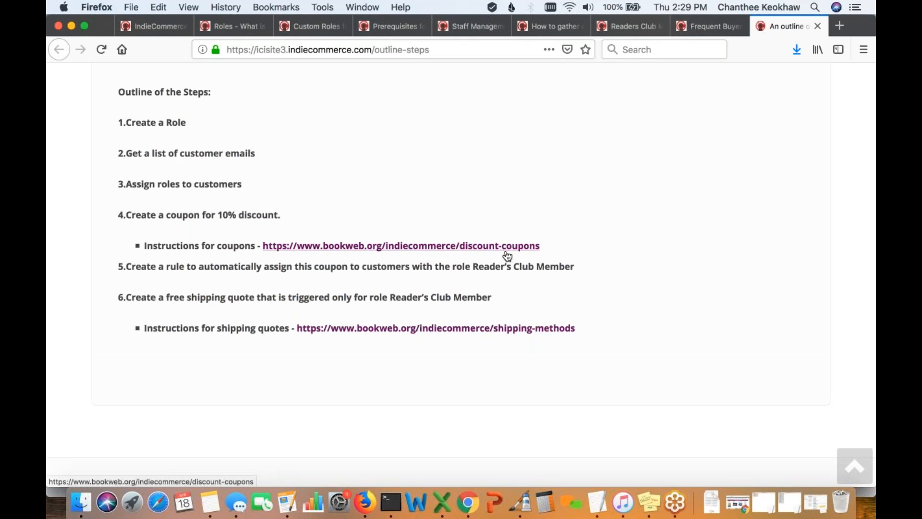
pyautogui.scroll(-2, 507, 259)
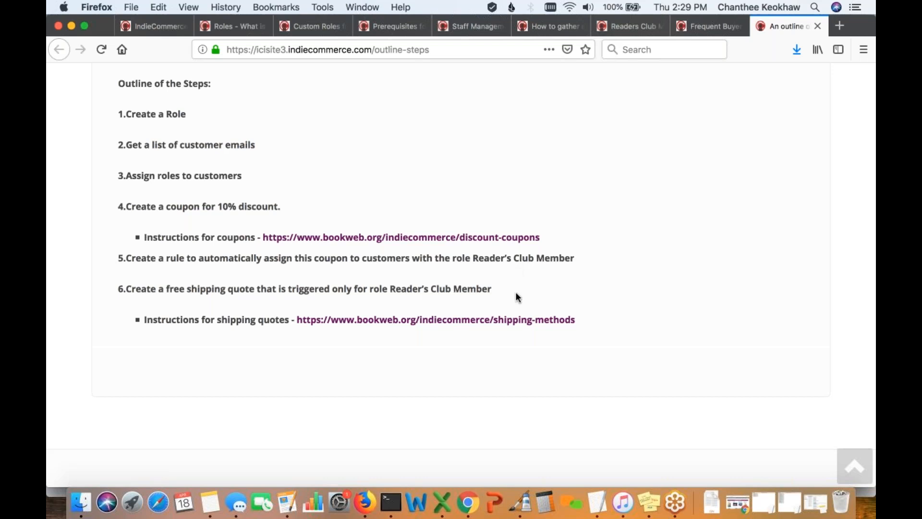
pyautogui.scroll(-1, 511, 295)
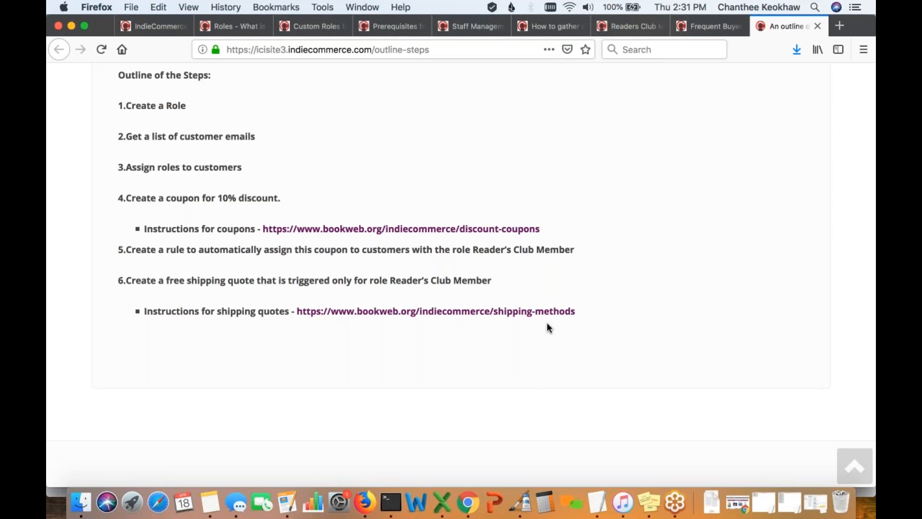
# - In Chrome, open Store > Coupons to show the Readers Club Member Discount coupon SAVE10RCM at 10%
pyautogui.click(468, 513)
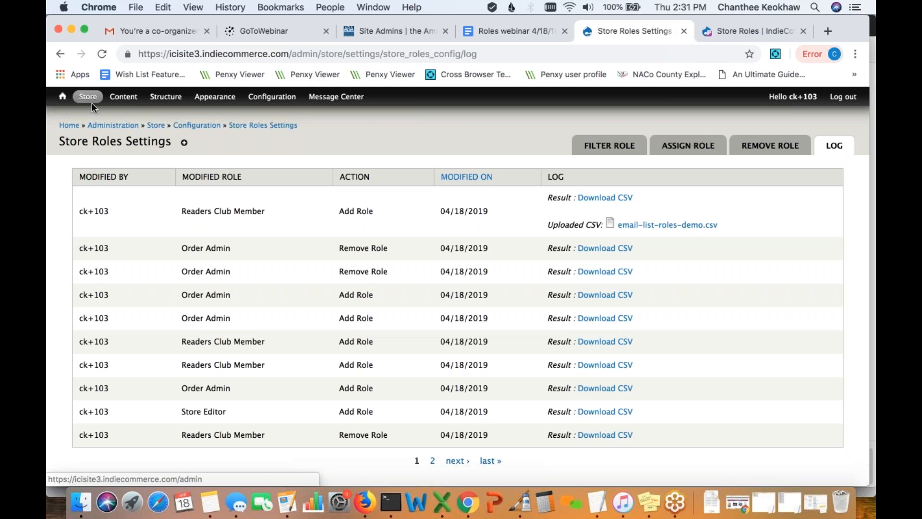
pyautogui.moveTo(88, 101)
pyautogui.moveTo(93, 159)
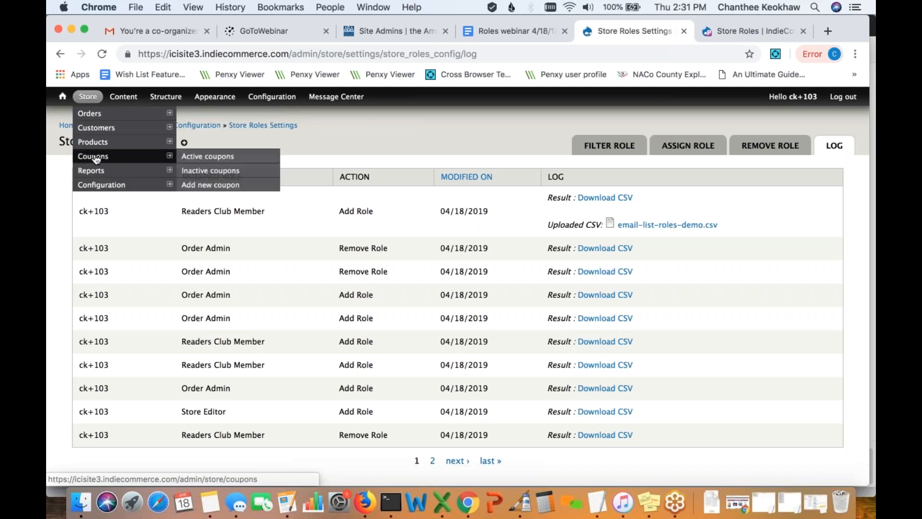
pyautogui.click(96, 159)
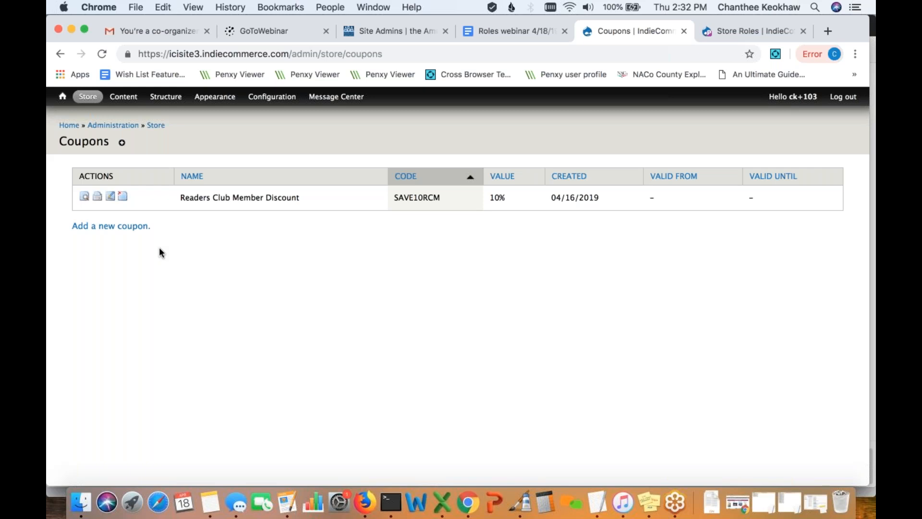
pyautogui.moveTo(87, 98)
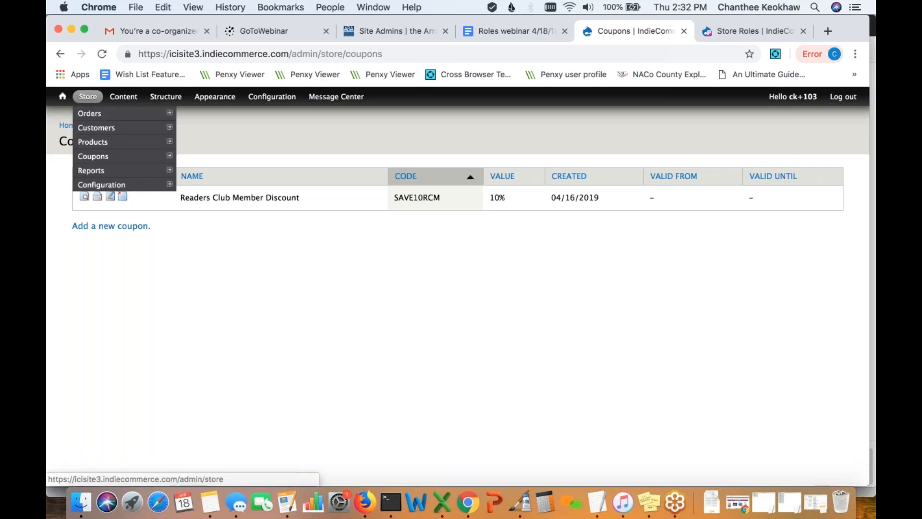
pyautogui.moveTo(85, 157)
pyautogui.click(101, 159)
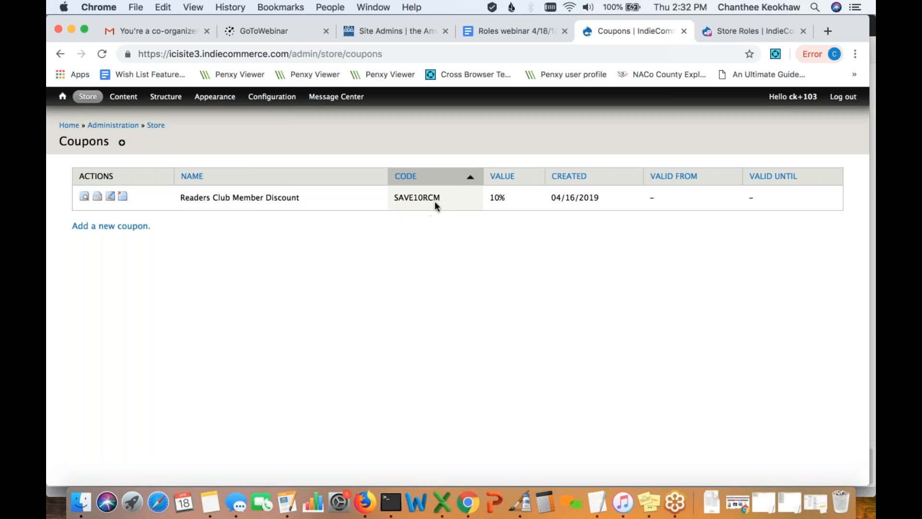
# - Open the Readers Club Member Discount coupon for editing and scroll down to its Role Restrictions
pyautogui.click(111, 197)
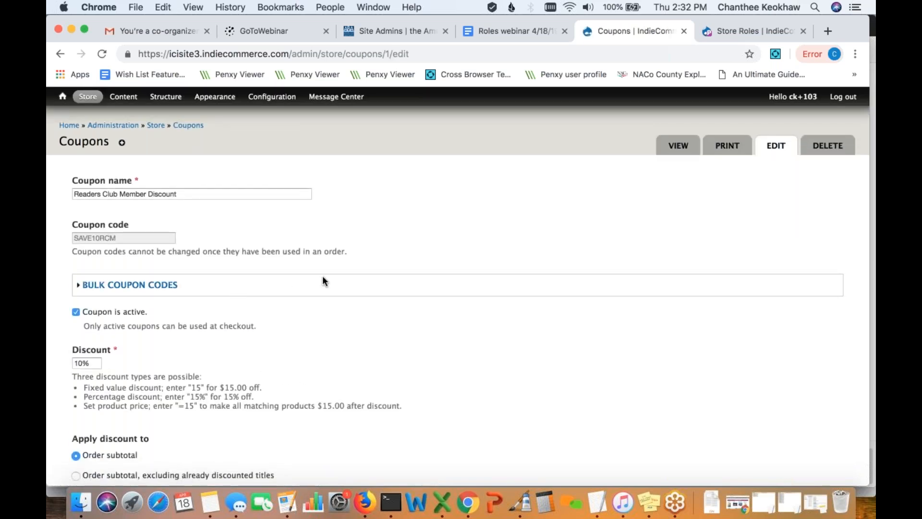
pyautogui.scroll(-2, 321, 275)
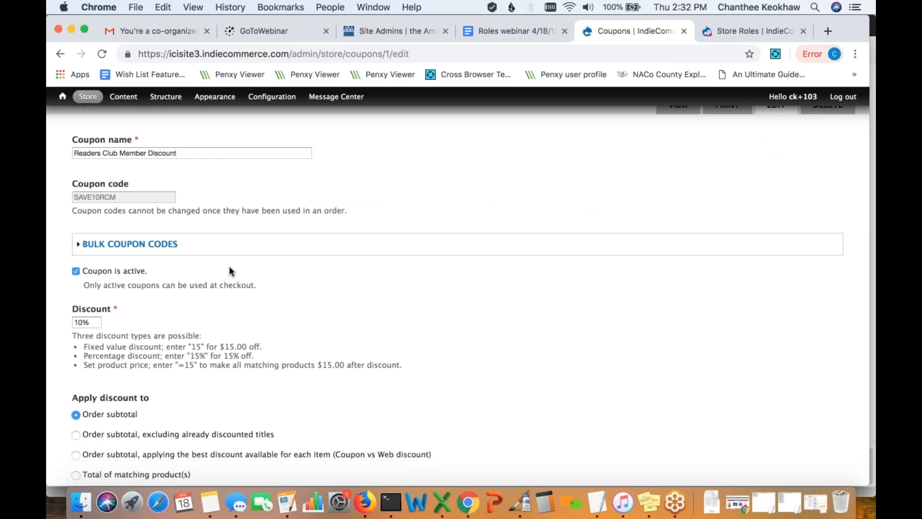
pyautogui.scroll(-2, 229, 271)
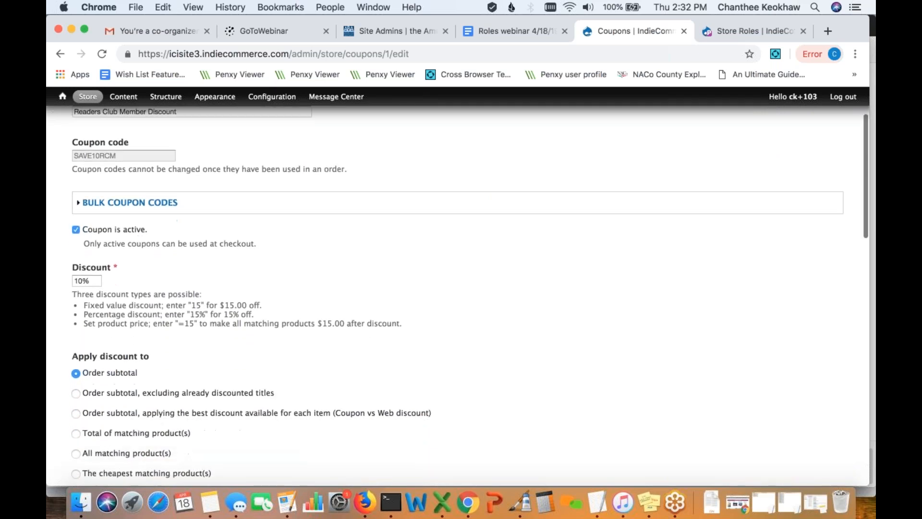
pyautogui.scroll(-1, 95, 271)
pyautogui.scroll(-1, 95, 271)
pyautogui.scroll(-4, 153, 258)
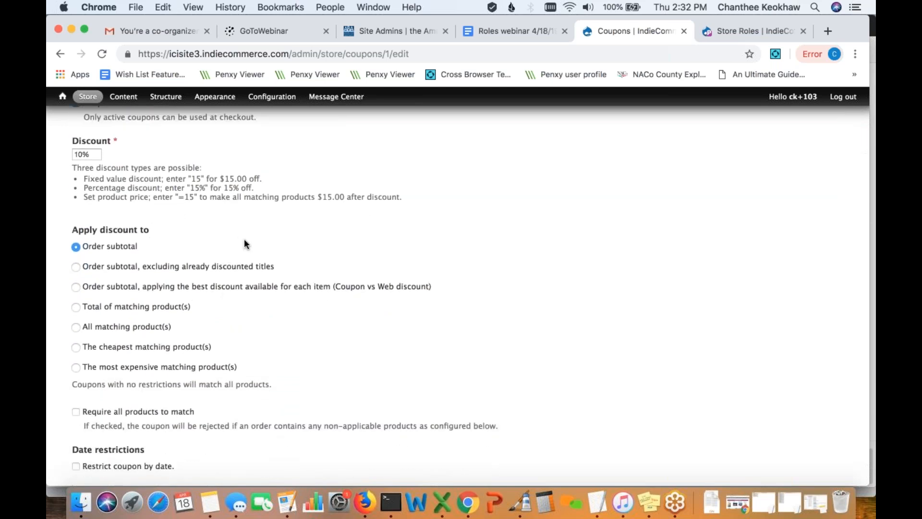
pyautogui.scroll(-2, 288, 264)
pyautogui.scroll(-2, 376, 334)
pyautogui.scroll(-2, 376, 340)
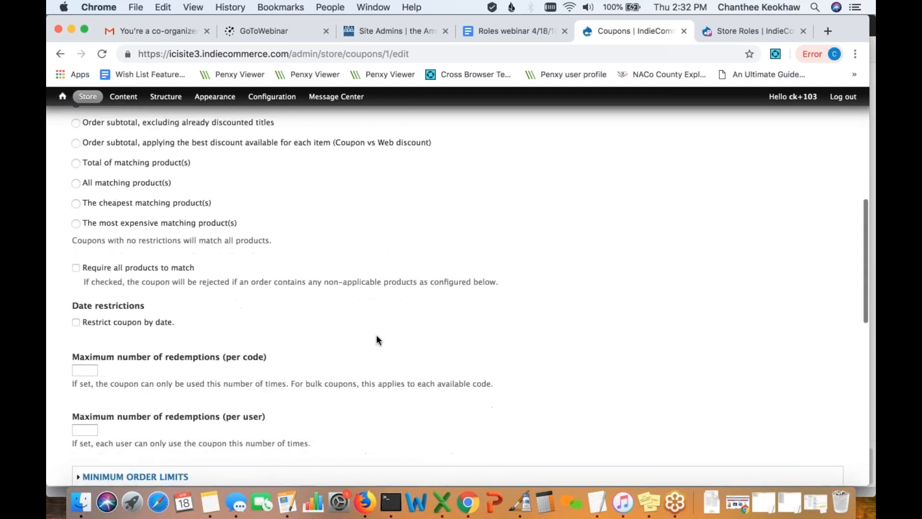
pyautogui.scroll(-2, 356, 347)
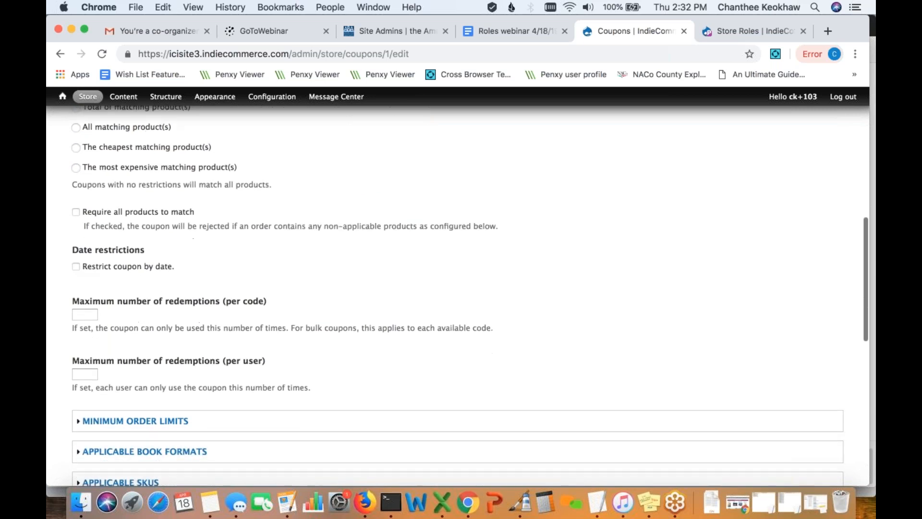
pyautogui.scroll(-1, 341, 327)
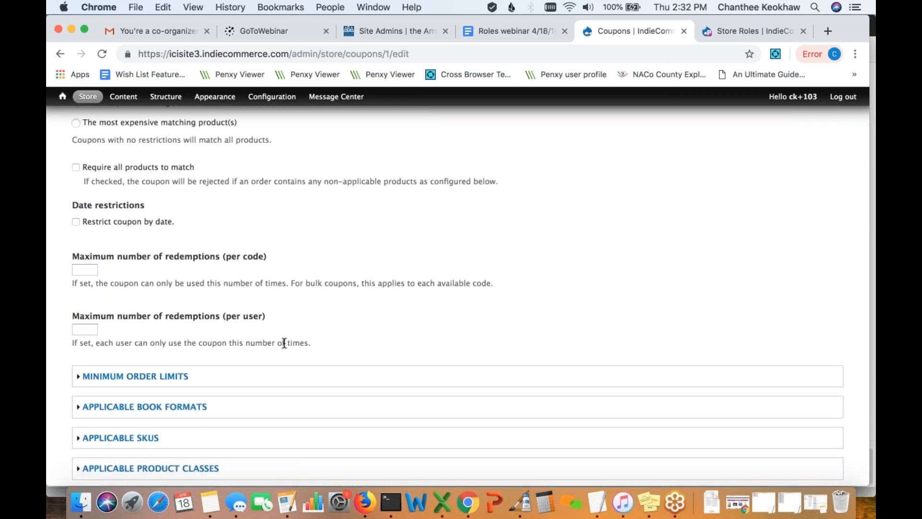
pyautogui.scroll(-1, 285, 342)
pyautogui.scroll(-3, 285, 343)
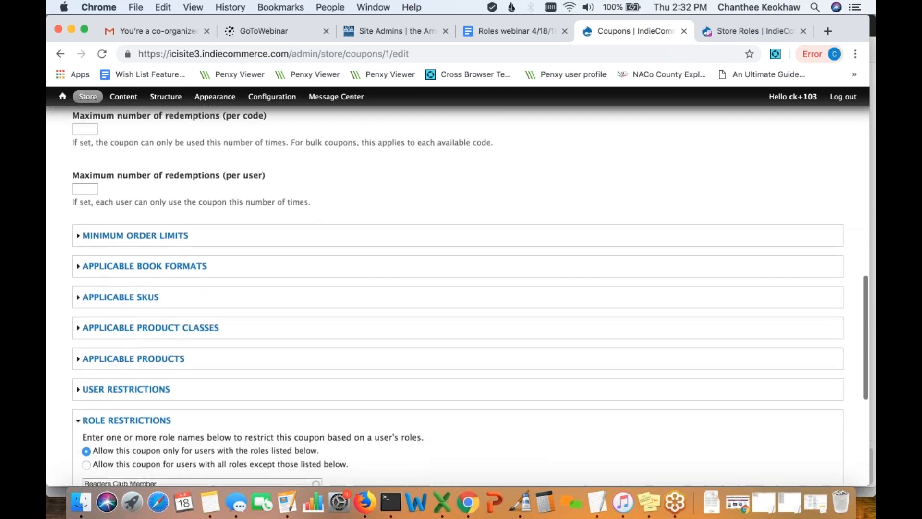
pyautogui.scroll(-1, 171, 391)
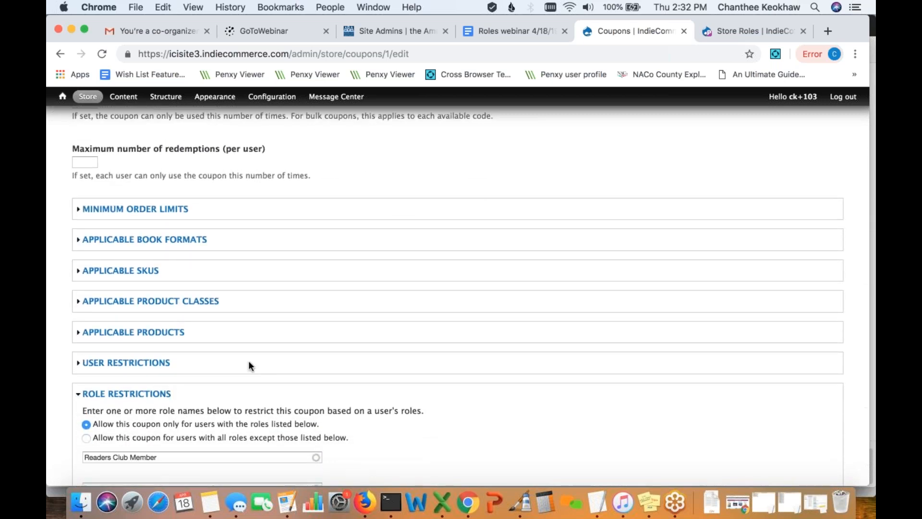
pyautogui.scroll(-2, 249, 365)
pyautogui.scroll(-1, 249, 360)
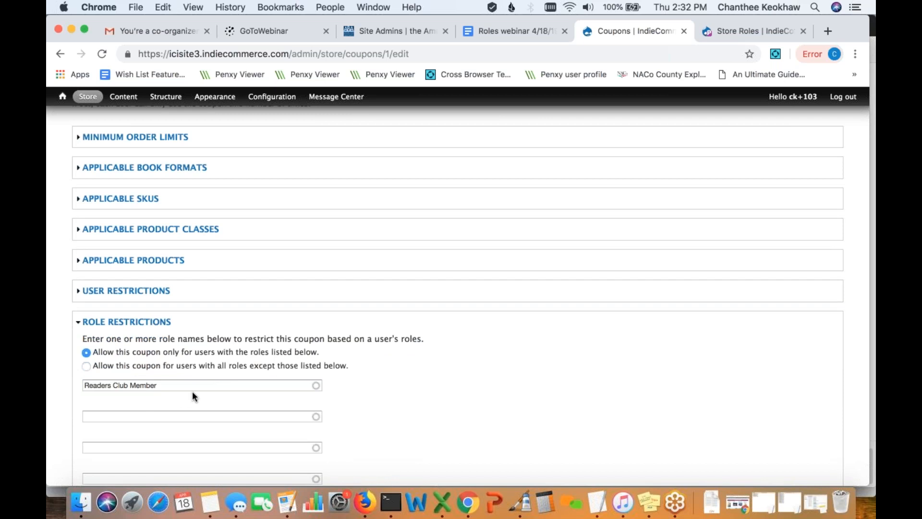
pyautogui.scroll(-2, 192, 391)
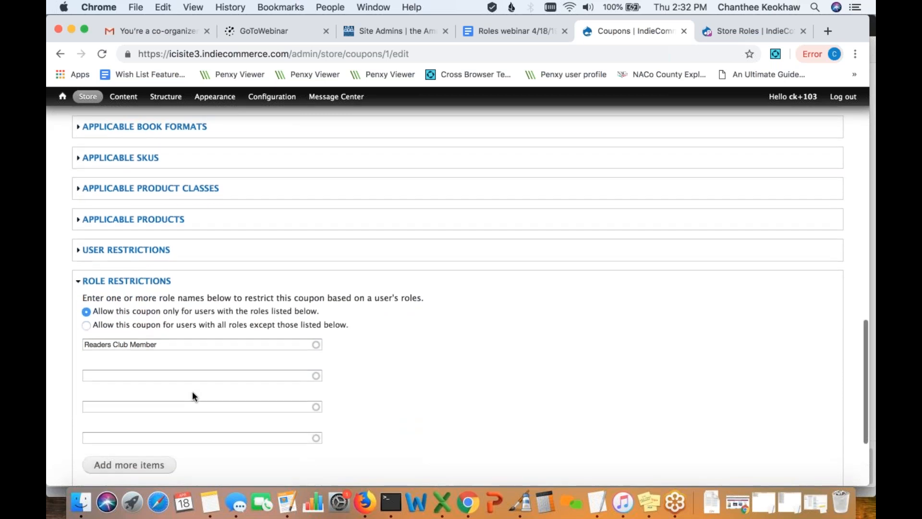
# - Restrict the coupon to the Readers Club Member role, picked from the autocomplete
pyautogui.click(140, 343)
pyautogui.moveTo(139, 341); pyautogui.dragTo(107, 343)
pyautogui.press('BackSpace')
pyautogui.press('BackSpace')
pyautogui.press('BackSpace')
pyautogui.press('BackSpace')
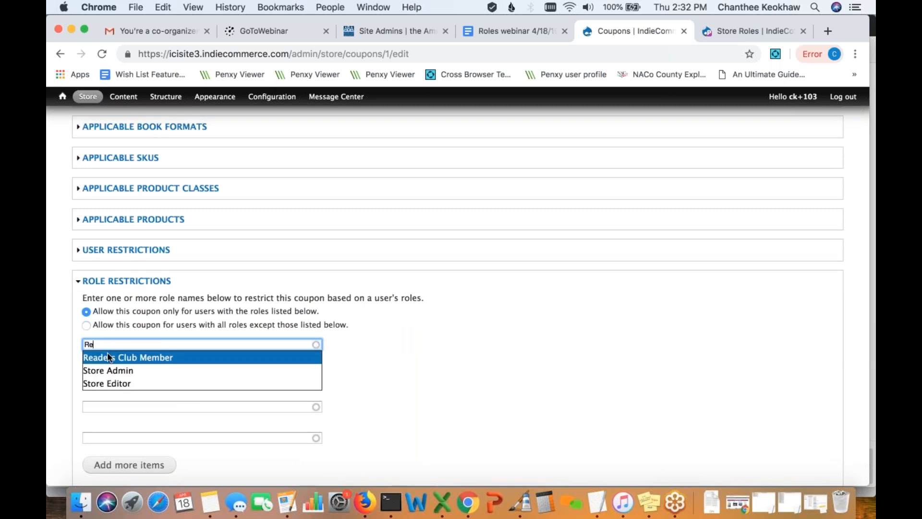
pyautogui.write('a')
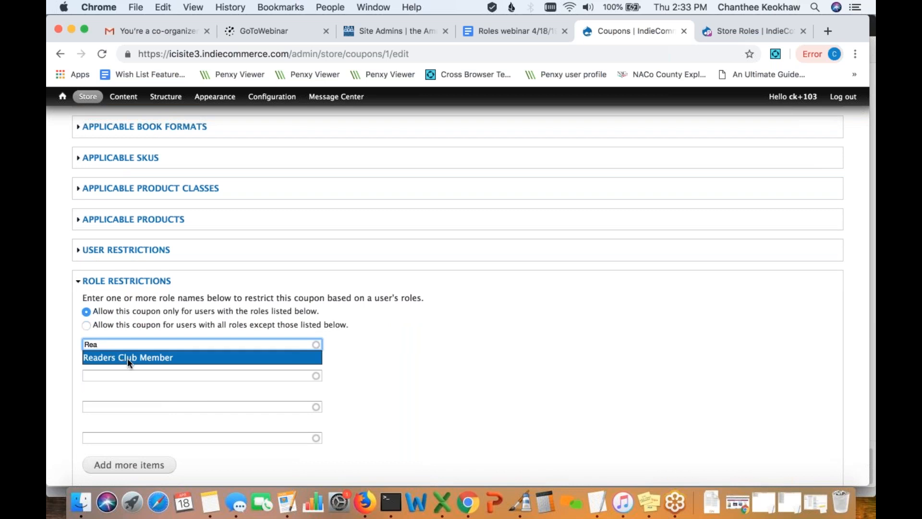
pyautogui.click(132, 359)
# - Expand Display Options, review the form, and save the coupon
pyautogui.scroll(-5, 172, 364)
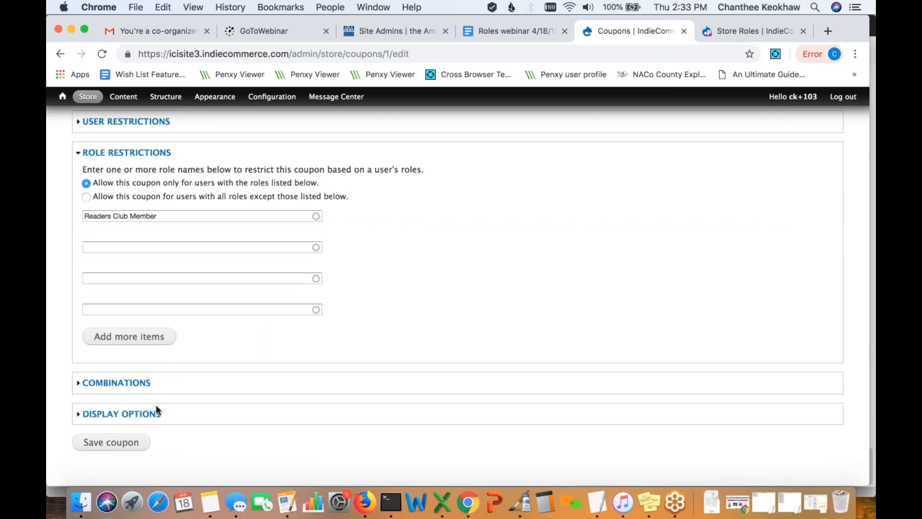
pyautogui.click(144, 413)
pyautogui.scroll(2, 240, 287)
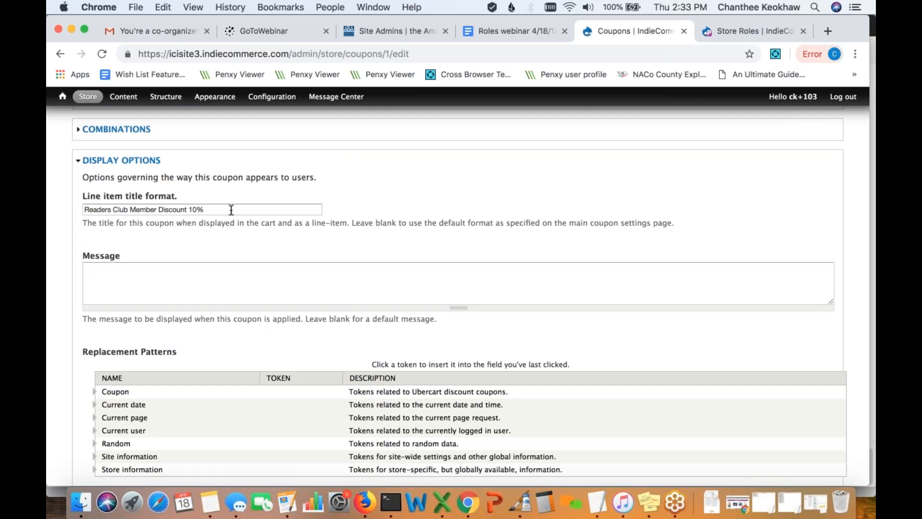
pyautogui.scroll(15, 230, 210)
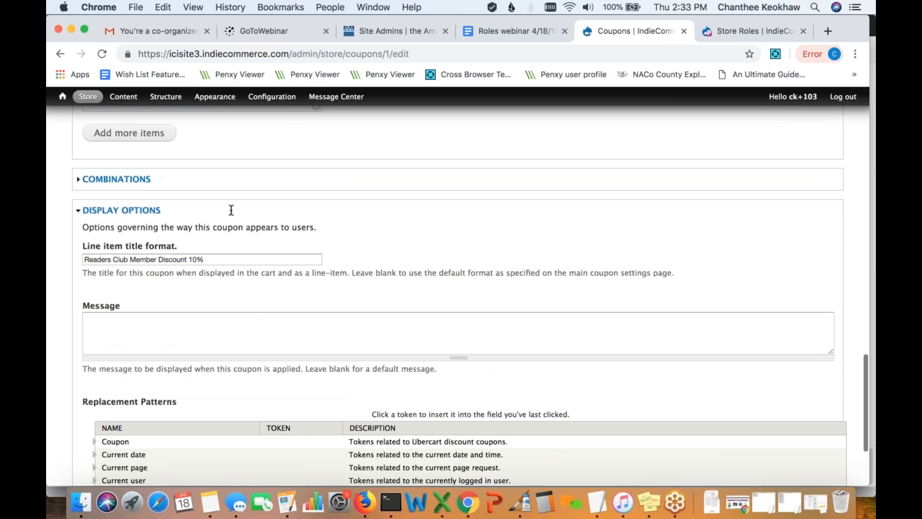
pyautogui.scroll(-15, 136, 202)
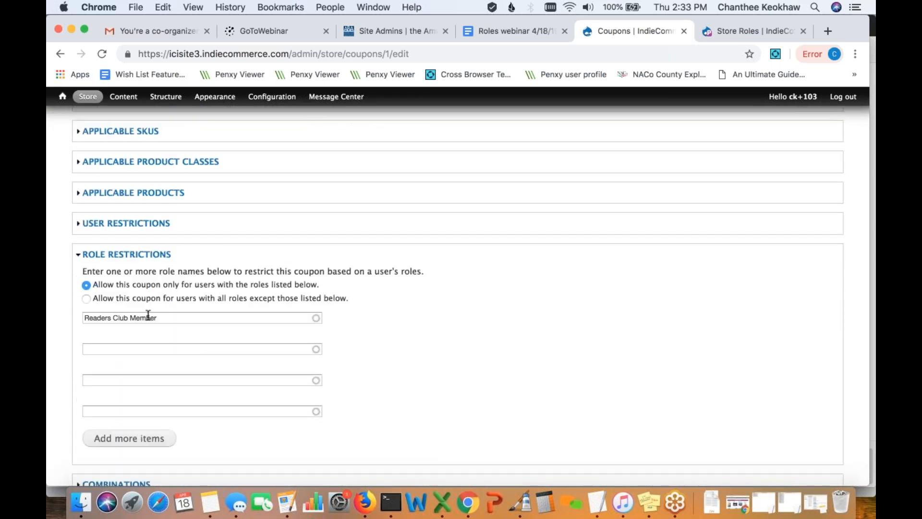
pyautogui.scroll(-10, 148, 315)
pyautogui.scroll(2, 154, 293)
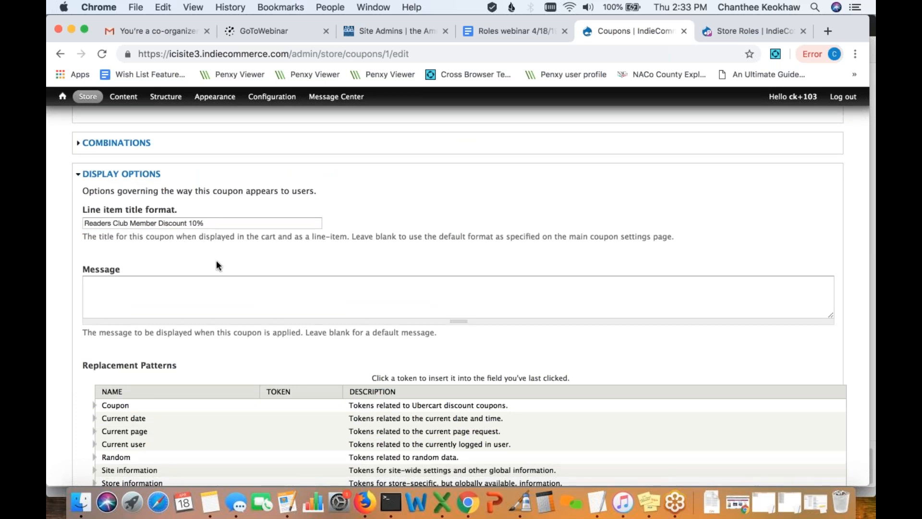
pyautogui.scroll(-4, 216, 264)
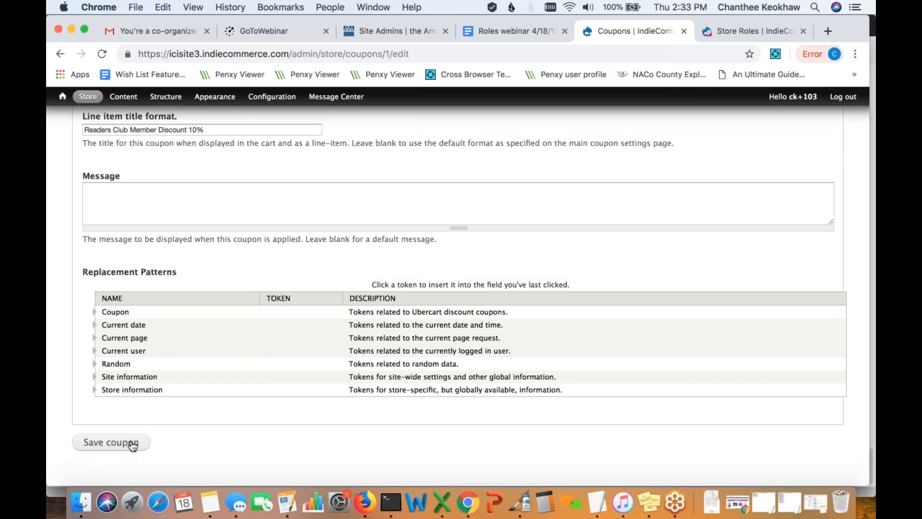
pyautogui.click(133, 444)
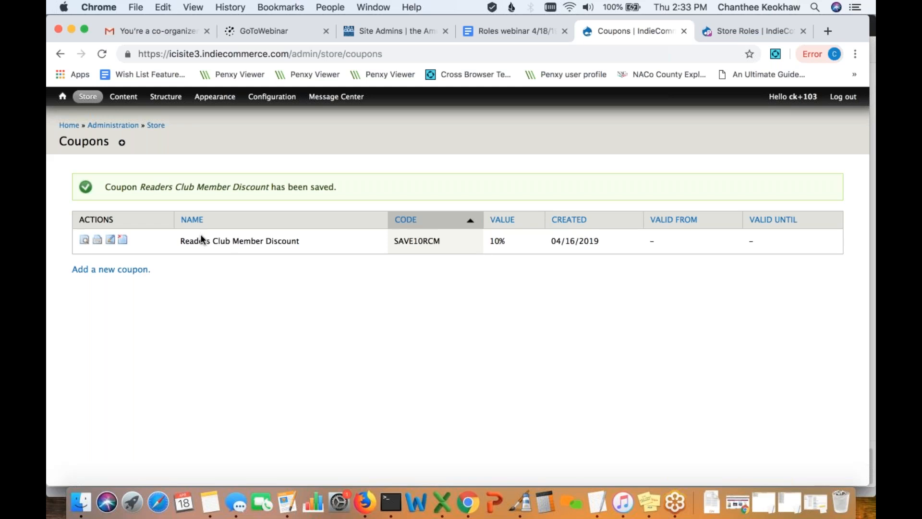
# - Copy the SAVE10RCM code, then go to the storefront and open The Killer Collective (Hardcover)
pyautogui.moveTo(444, 240); pyautogui.dragTo(394, 241)
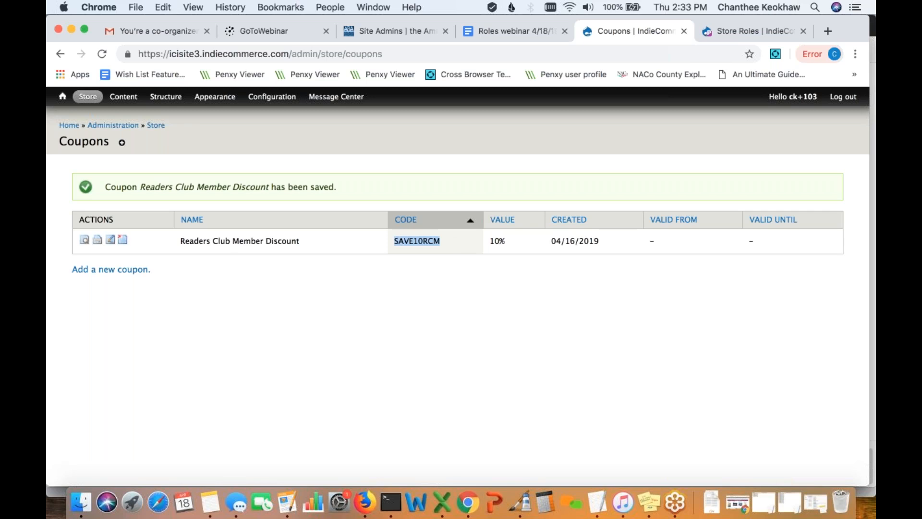
pyautogui.click(67, 126)
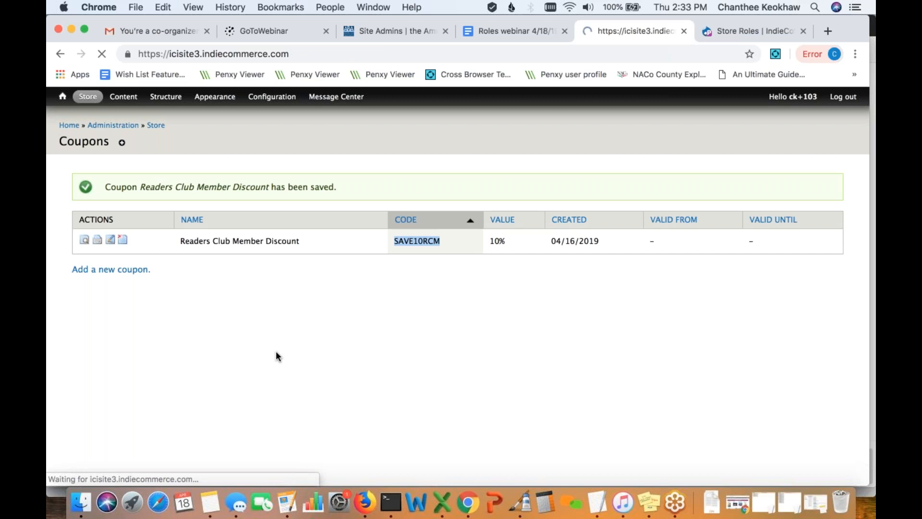
pyautogui.scroll(-10, 276, 356)
pyautogui.scroll(-3, 275, 354)
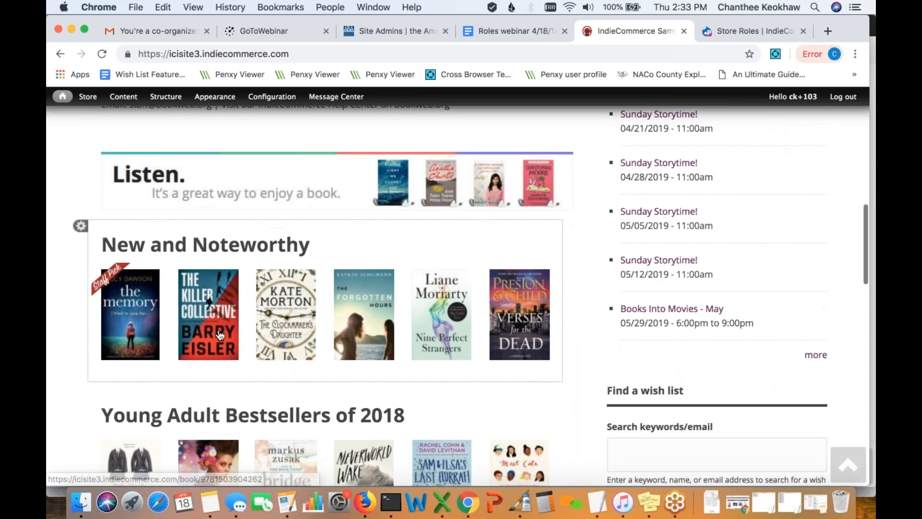
pyautogui.click(208, 317)
pyautogui.scroll(-5, 350, 382)
# - Add The Killer Collective to the cart and apply SAVE10RCM, taking $24.95 down to $22.45
pyautogui.click(408, 308)
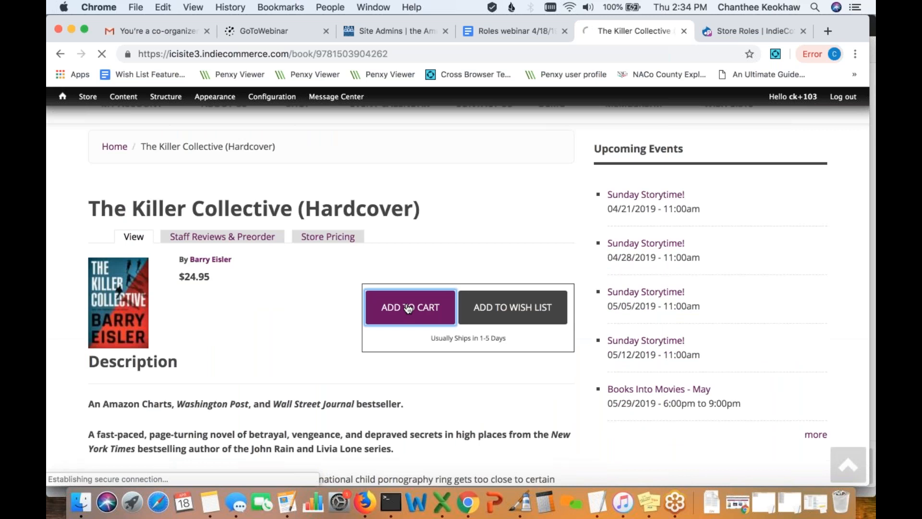
pyautogui.scroll(-5, 408, 308)
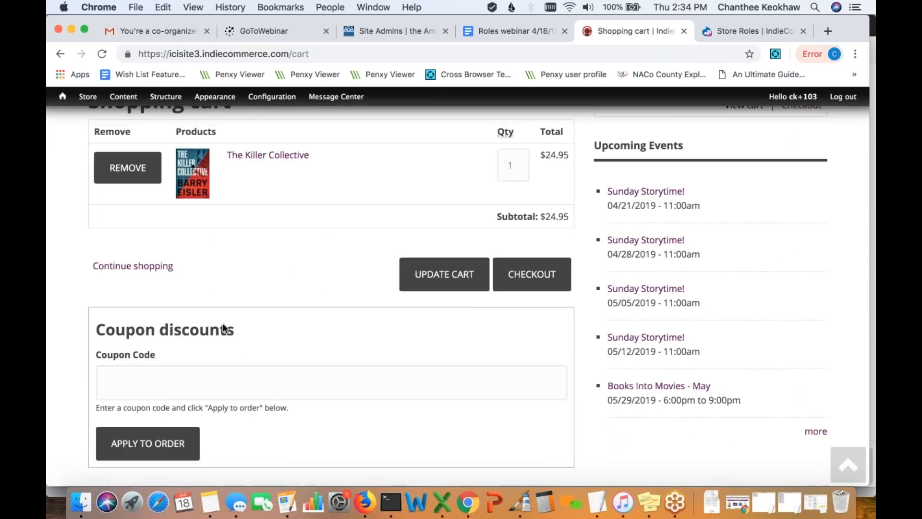
pyautogui.click(173, 377)
pyautogui.press('Down')
pyautogui.press('Return')
pyautogui.click(198, 436)
pyautogui.scroll(-6, 259, 439)
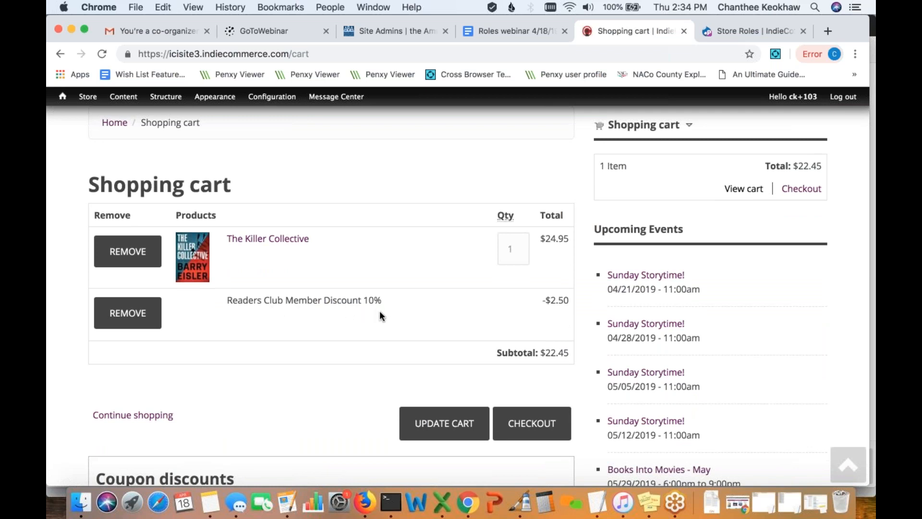
pyautogui.scroll(-2, 381, 316)
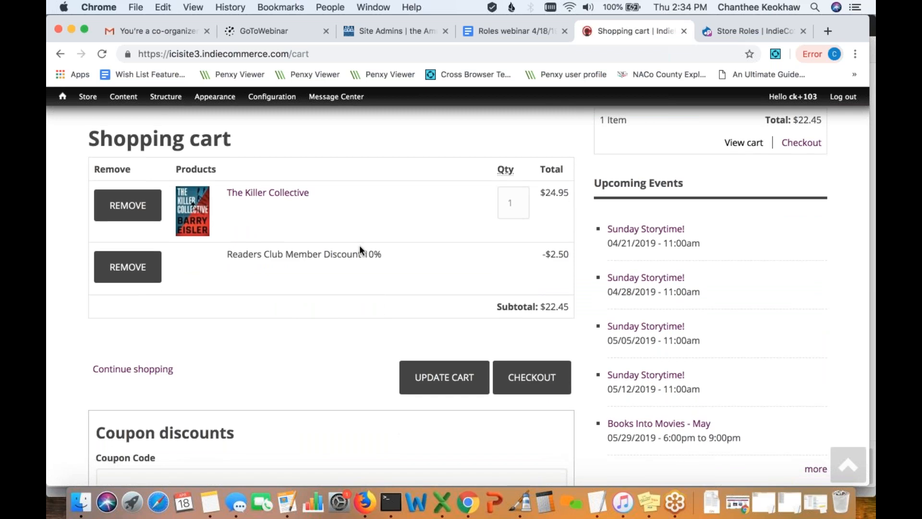
pyautogui.scroll(1, 359, 244)
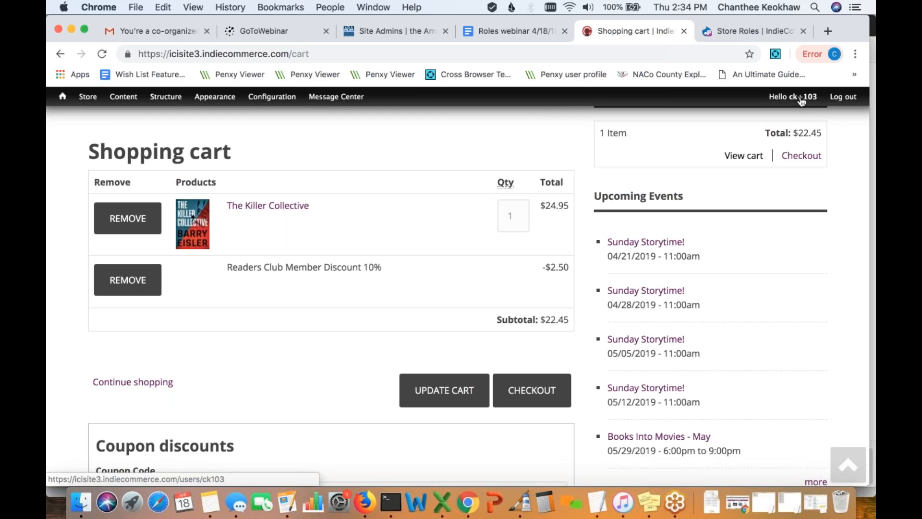
pyautogui.scroll(5, 341, 303)
pyautogui.scroll(3, 341, 307)
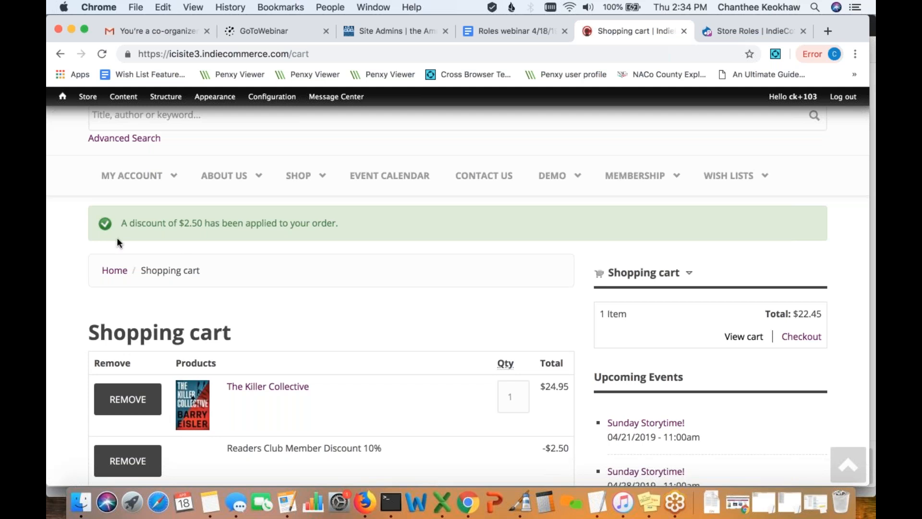
pyautogui.moveTo(97, 188)
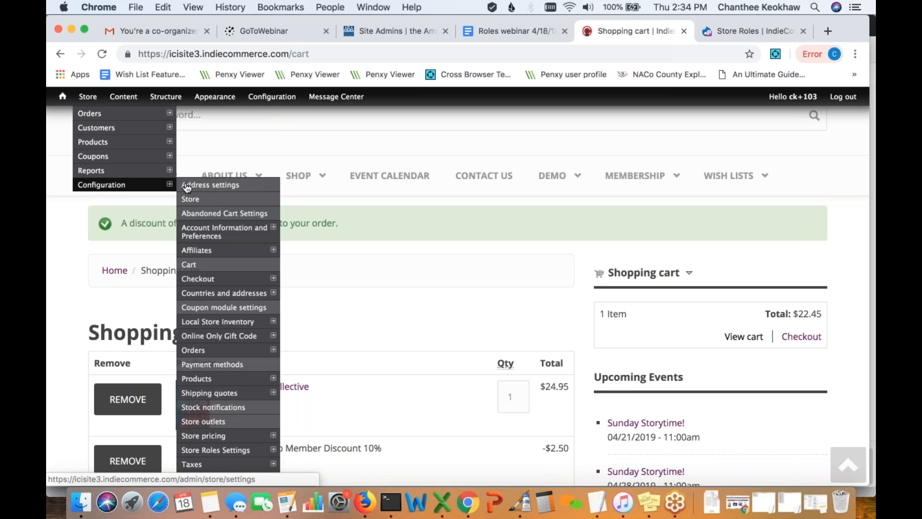
# - On Store Roles Settings, filter users by the Readers Club Member role
pyautogui.click(224, 451)
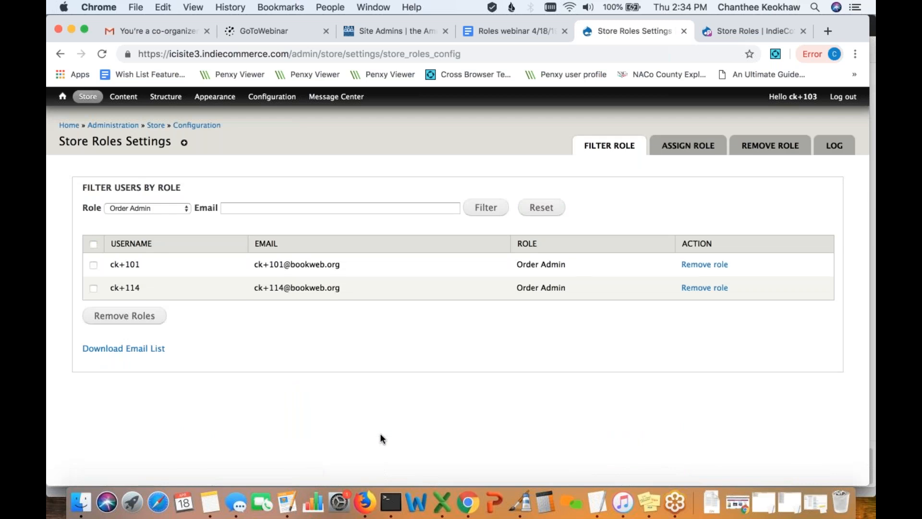
pyautogui.click(167, 205)
pyautogui.click(170, 249)
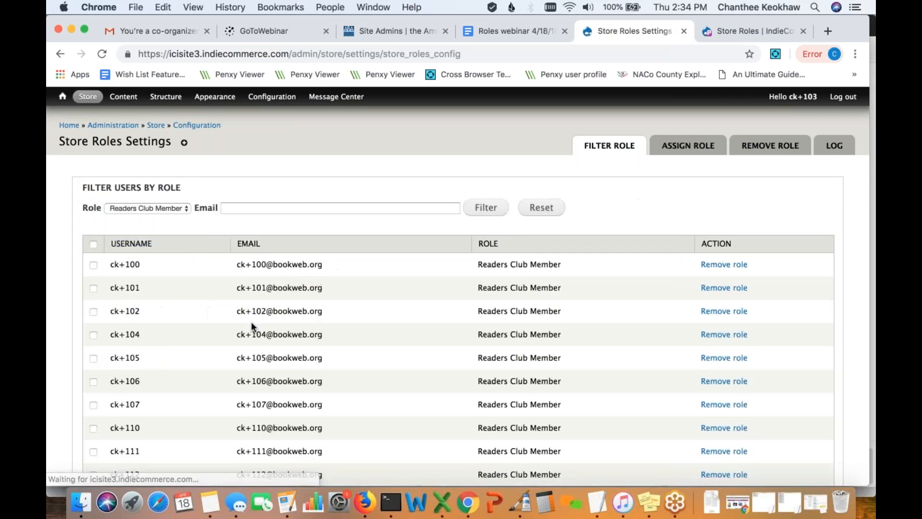
pyautogui.scroll(-3, 252, 322)
pyautogui.scroll(1, 252, 321)
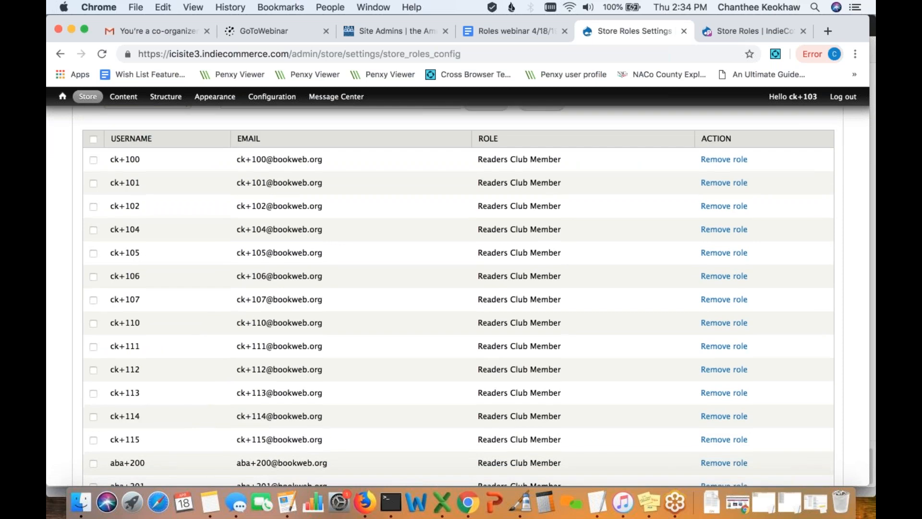
pyautogui.scroll(-5, 166, 296)
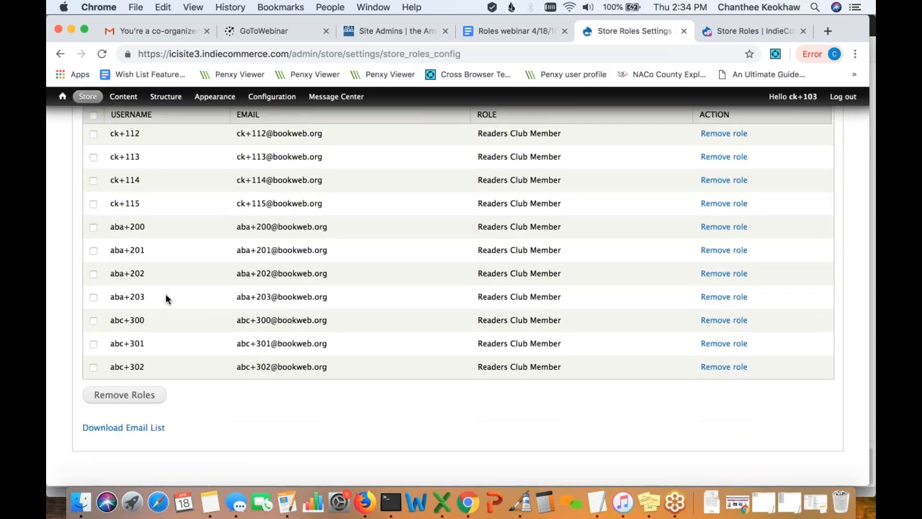
pyautogui.scroll(6, 166, 295)
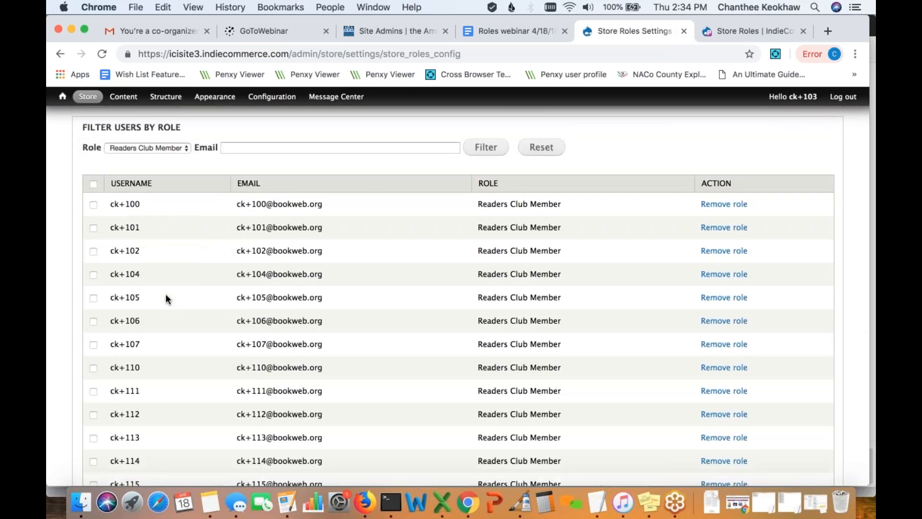
# - Search the filtered member list for '103' to check whether the test account appears
pyautogui.press('super+f')
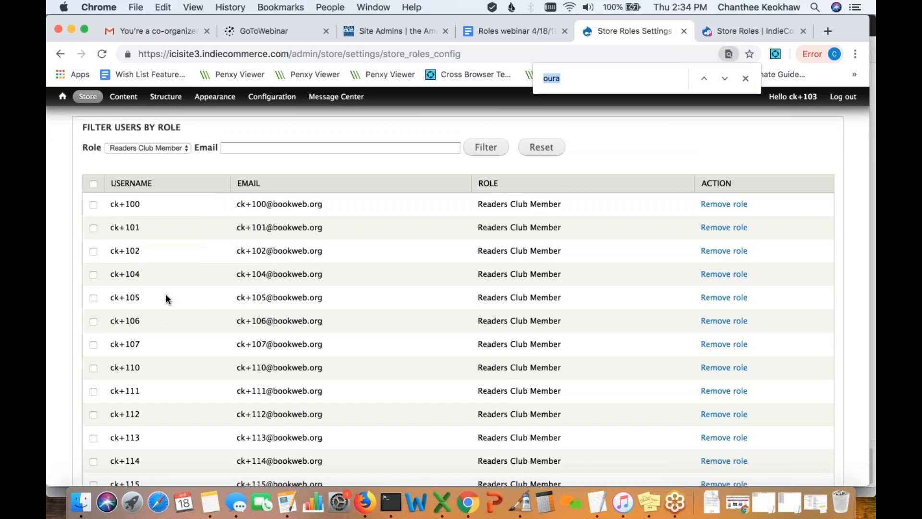
pyautogui.write('10')
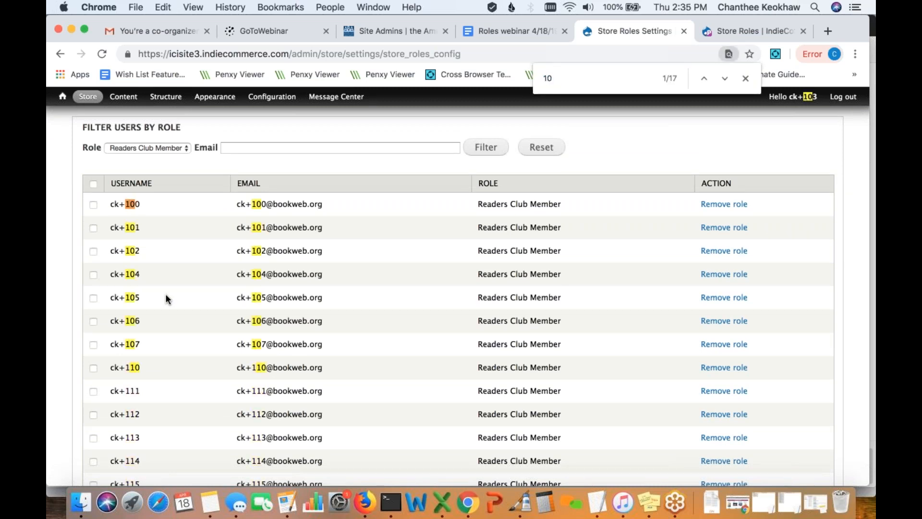
pyautogui.write('3')
pyautogui.scroll(-5, 214, 393)
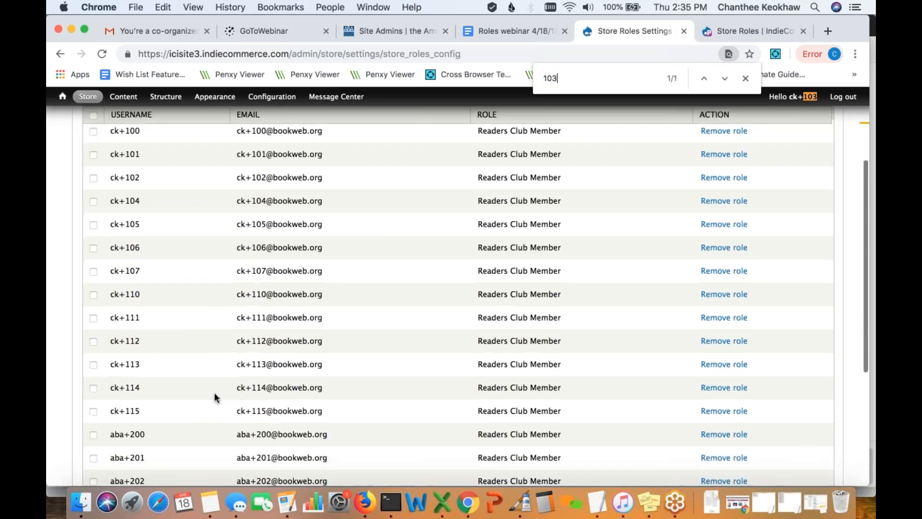
pyautogui.scroll(2, 215, 392)
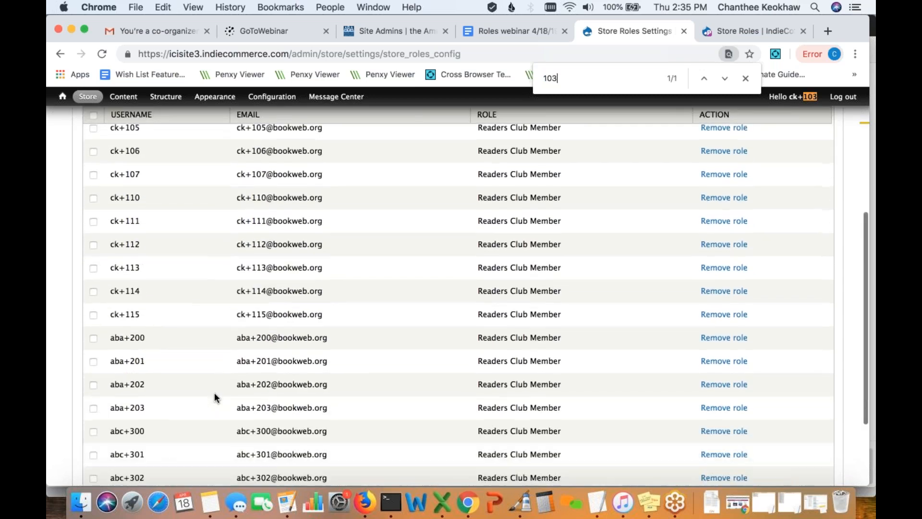
pyautogui.scroll(-2, 214, 393)
pyautogui.scroll(-2, 214, 393)
pyautogui.scroll(5, 214, 393)
pyautogui.scroll(8, 214, 393)
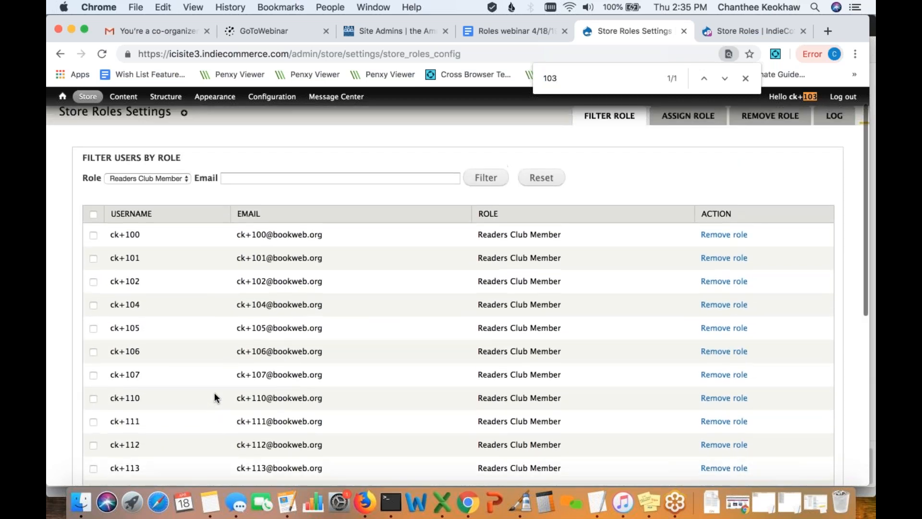
pyautogui.scroll(-12, 214, 392)
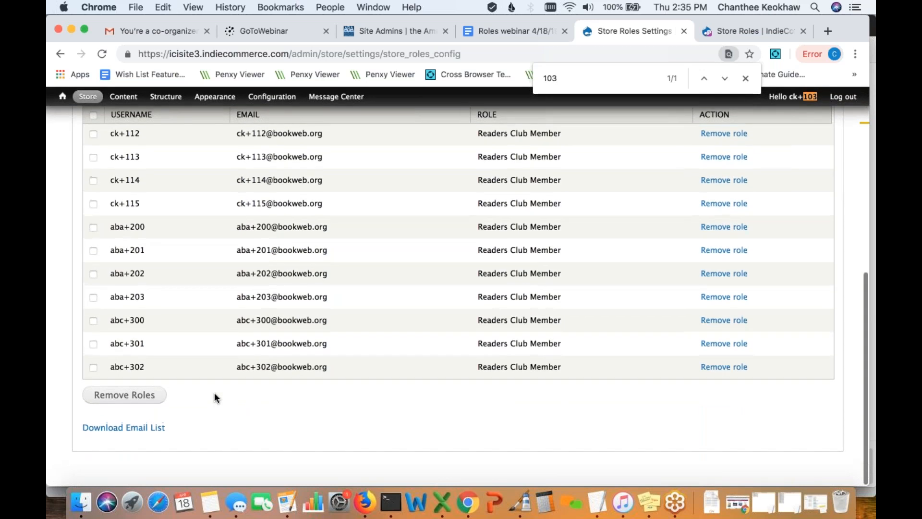
pyautogui.scroll(12, 215, 392)
pyautogui.scroll(2, 215, 393)
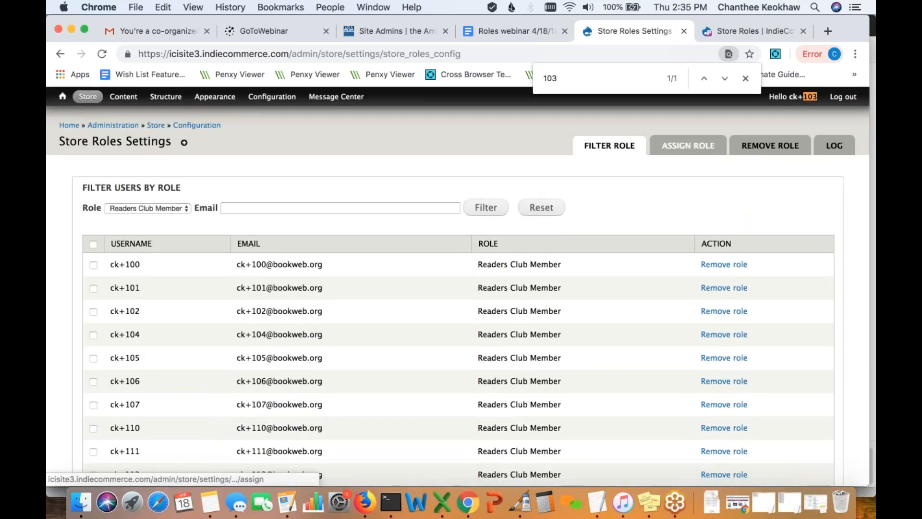
pyautogui.click(688, 146)
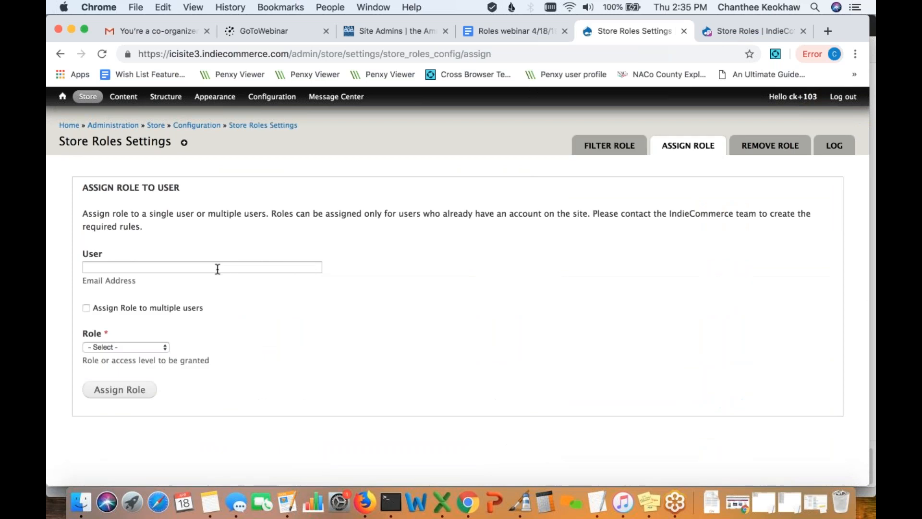
# - Assign the Readers Club Member role to the test user's account and confirm
pyautogui.click(217, 268)
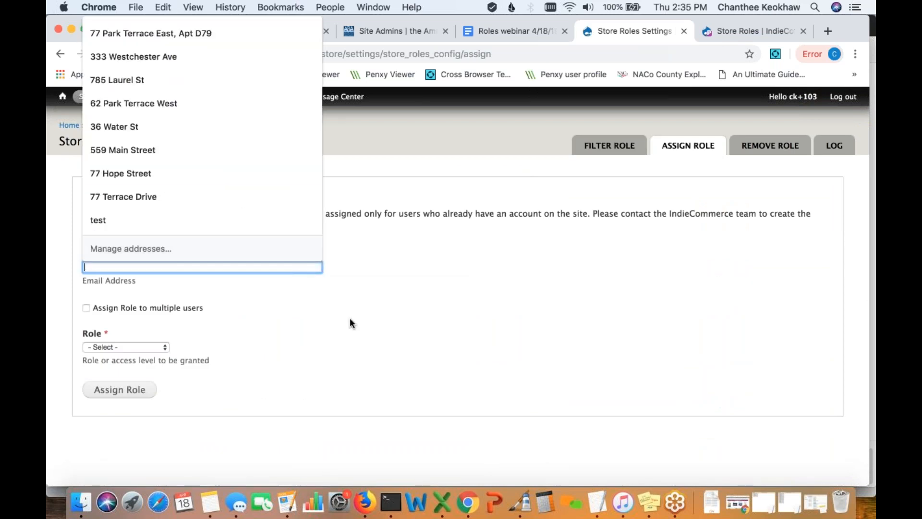
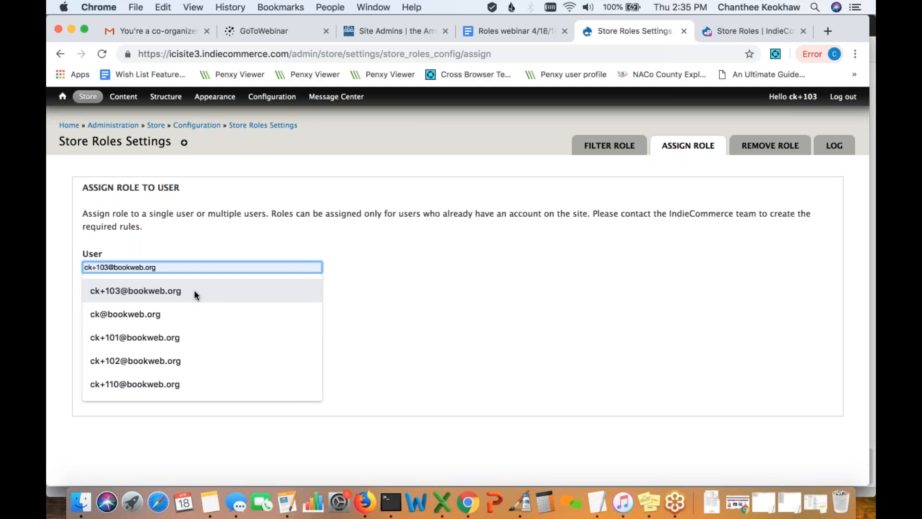
pyautogui.click(194, 291)
pyautogui.click(161, 347)
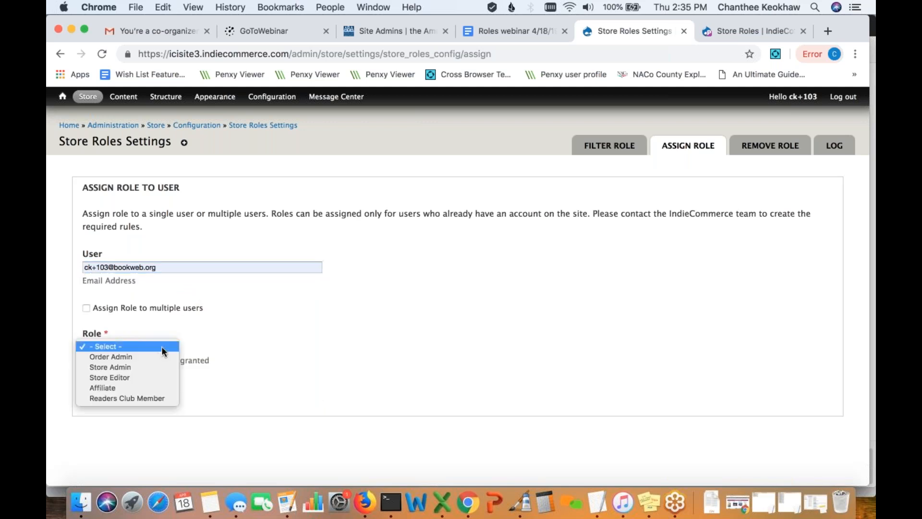
pyautogui.click(158, 397)
pyautogui.click(140, 390)
pyautogui.click(87, 223)
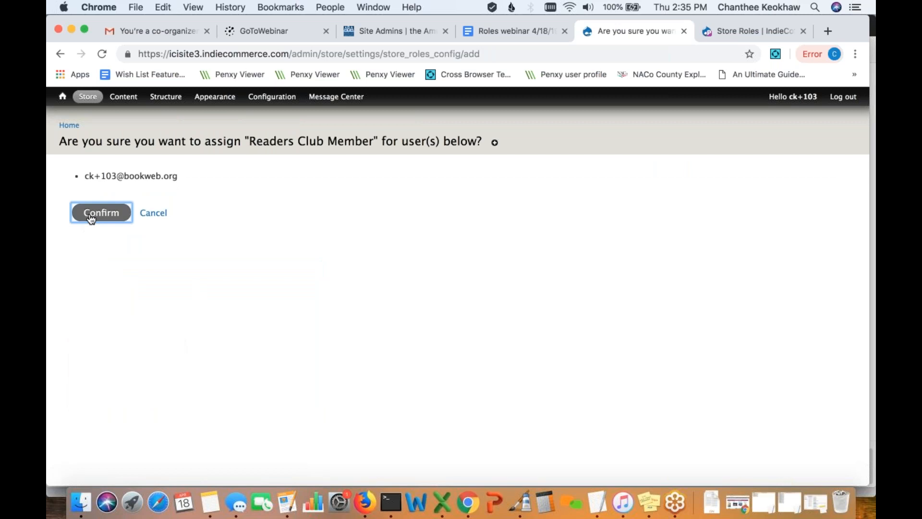
# - Filter roles by the test account's email to verify it now holds Readers Club Member
pyautogui.click(597, 148)
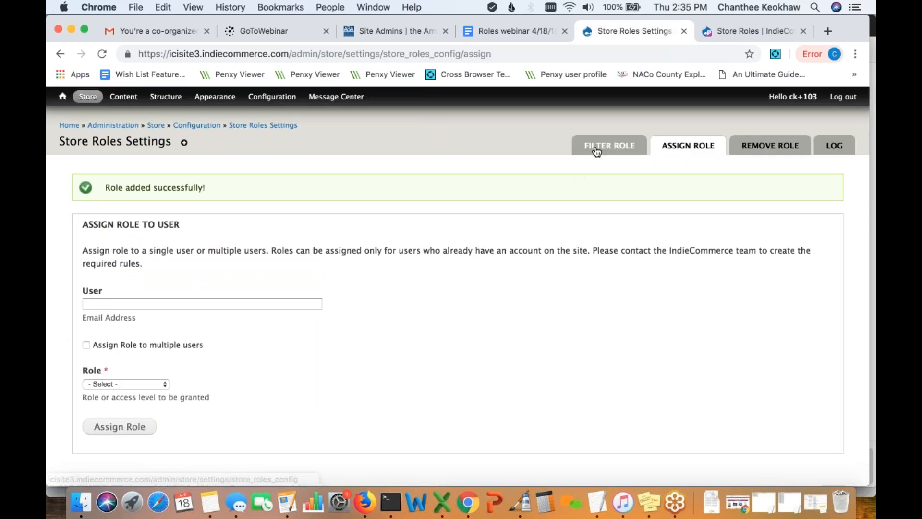
pyautogui.click(309, 207)
pyautogui.write('SAVE10RCM')
pyautogui.doubleClick(229, 205)
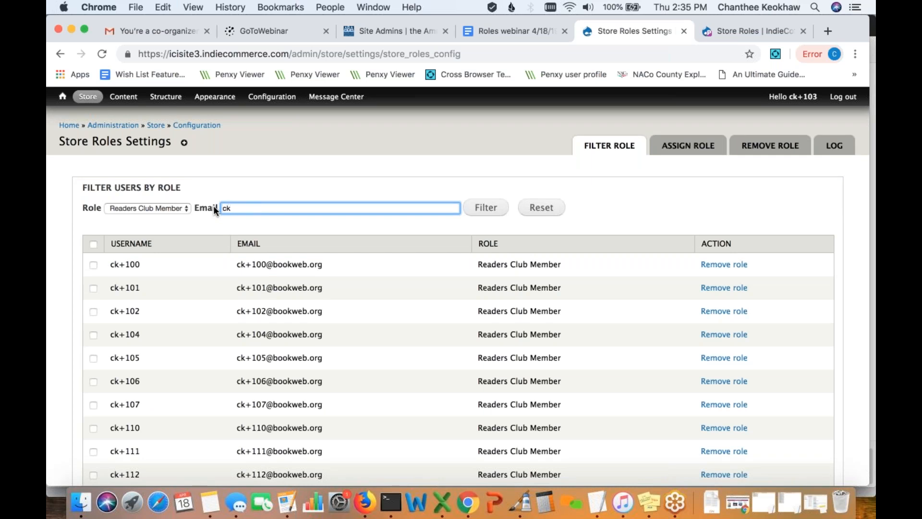
pyautogui.click(486, 210)
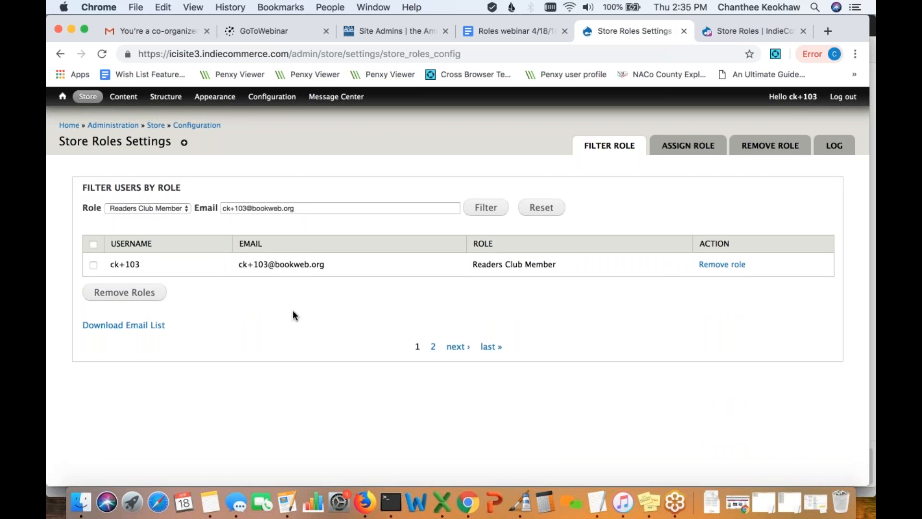
# - Go to Configuration > Workflow > Rules and choose Add new rule
pyautogui.moveTo(278, 103)
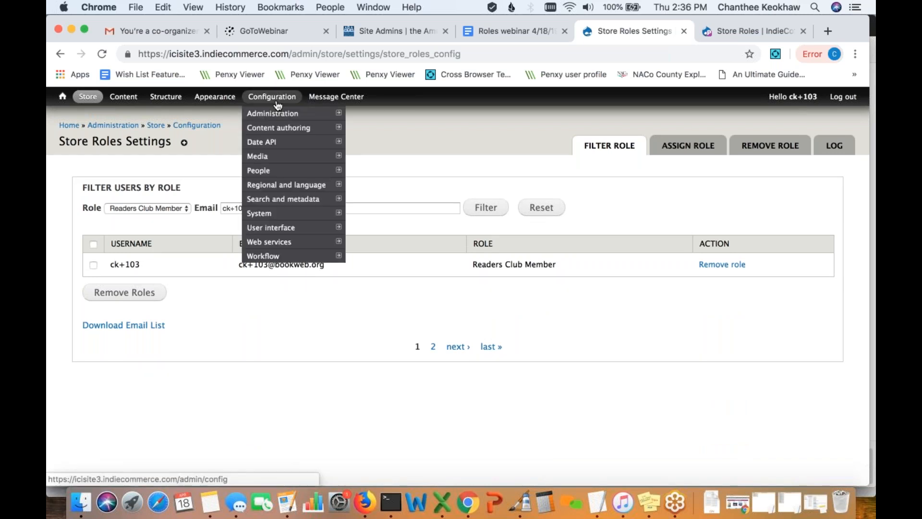
pyautogui.moveTo(268, 256)
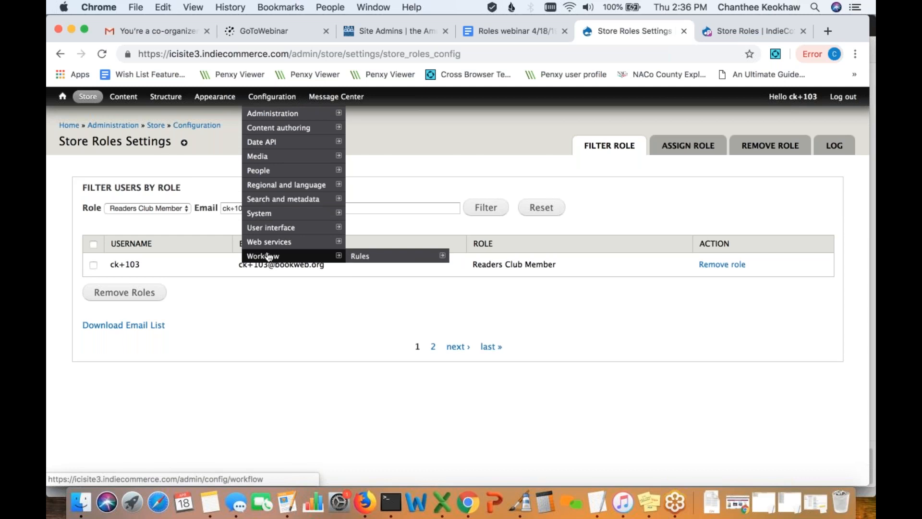
pyautogui.click(369, 257)
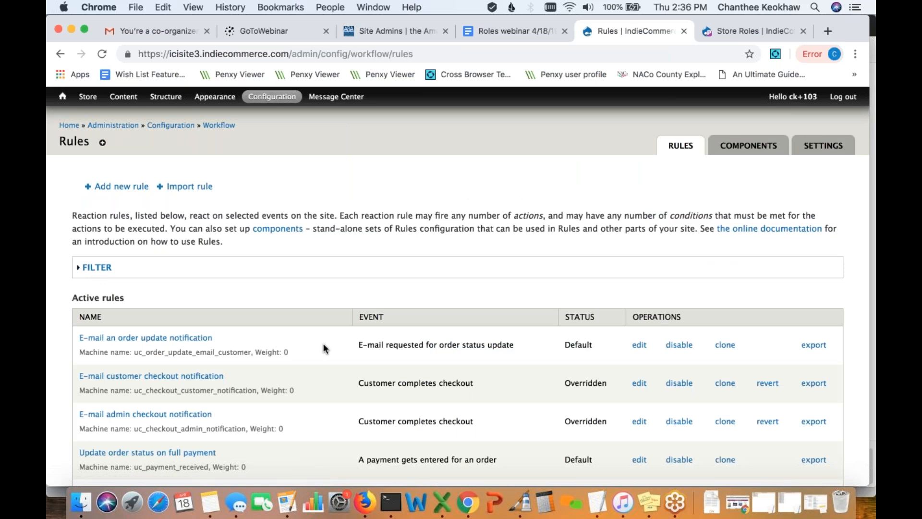
pyautogui.scroll(-1, 324, 344)
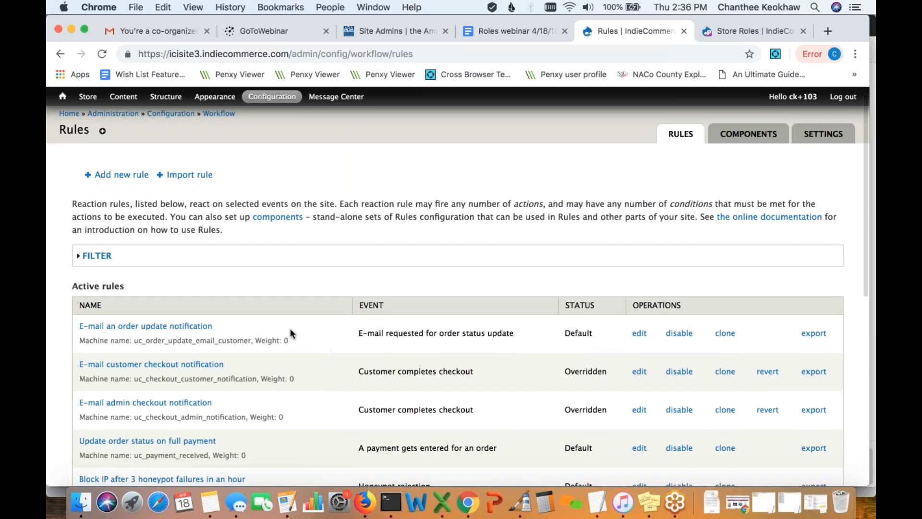
pyautogui.click(118, 178)
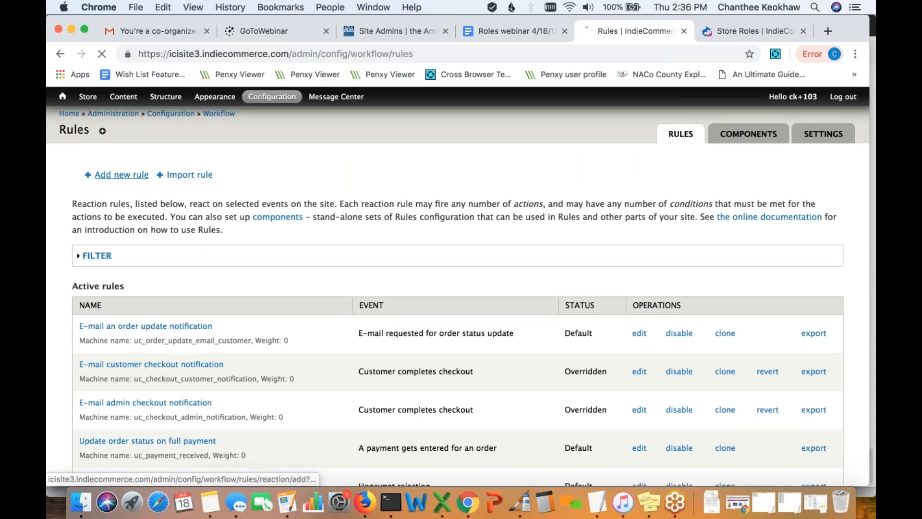
pyautogui.click(262, 206)
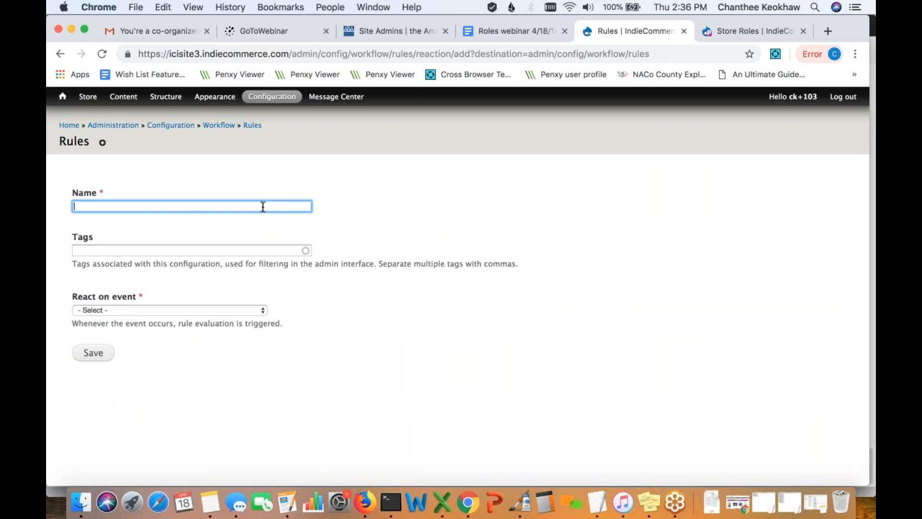
# - Save a rule named 'Readers Club Member Discount' reacting on Check for automatic discounts
pyautogui.write('Reader')
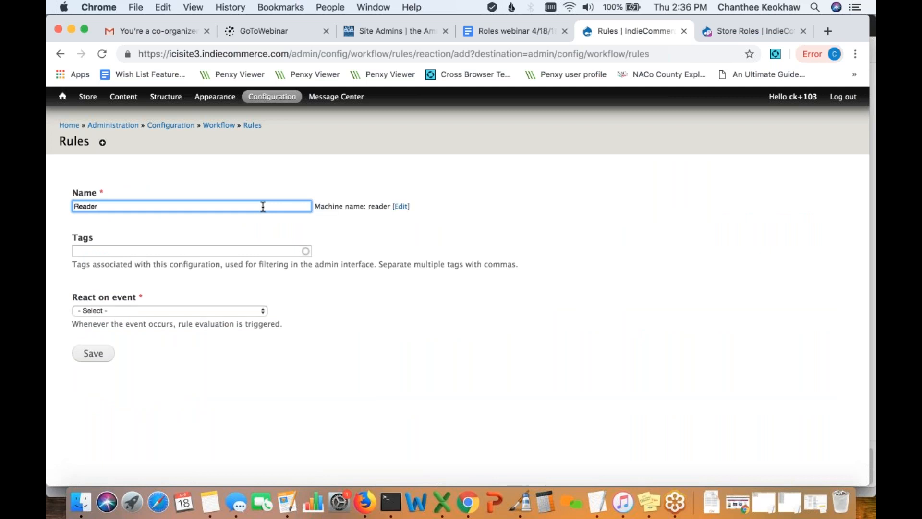
pyautogui.write('s Club Member Discount')
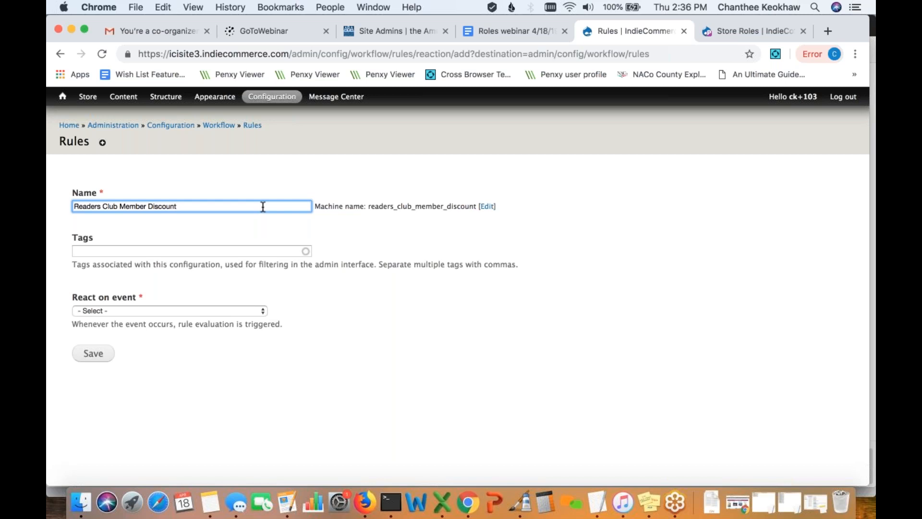
pyautogui.click(232, 312)
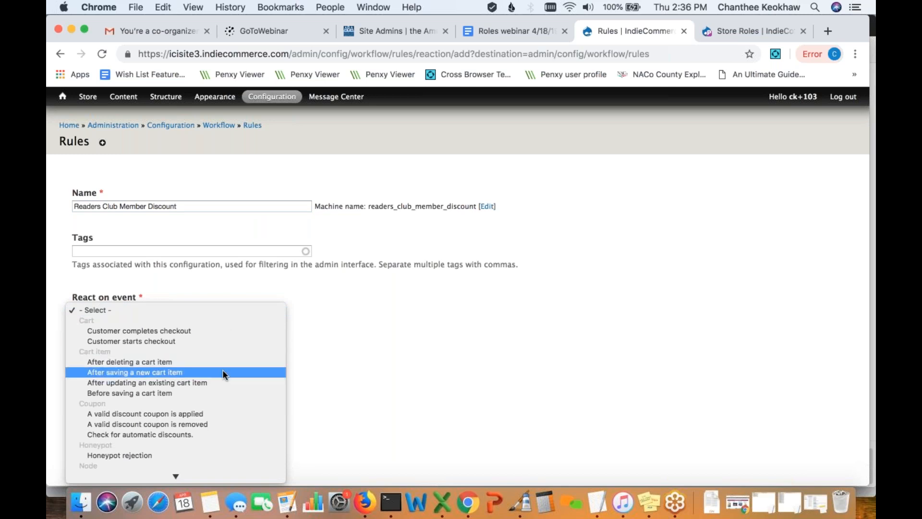
pyautogui.click(150, 435)
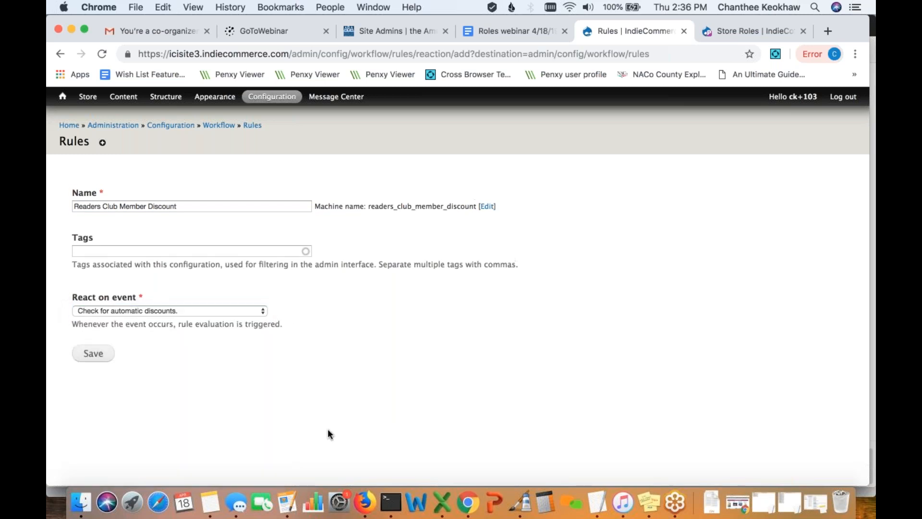
pyautogui.click(99, 355)
pyautogui.click(98, 356)
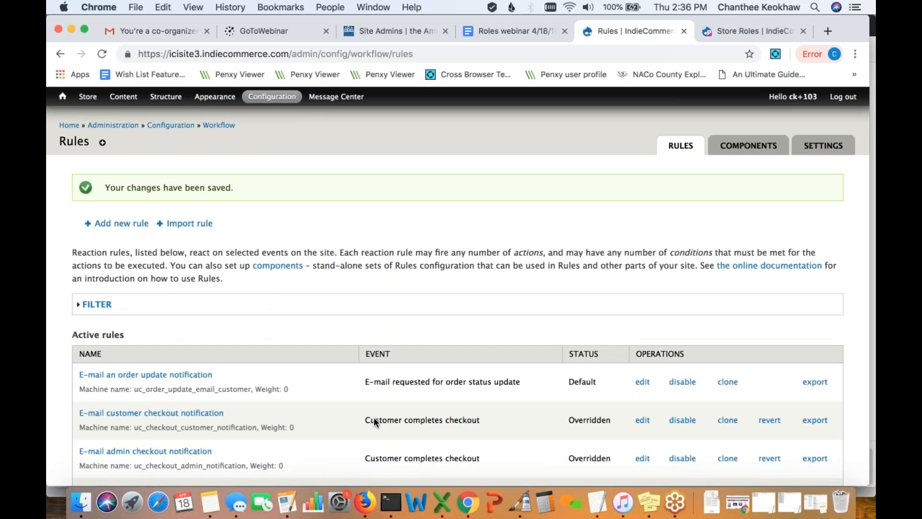
# - Open the Readers Club Member Discount rule from Active rules for editing
pyautogui.scroll(-4, 352, 317)
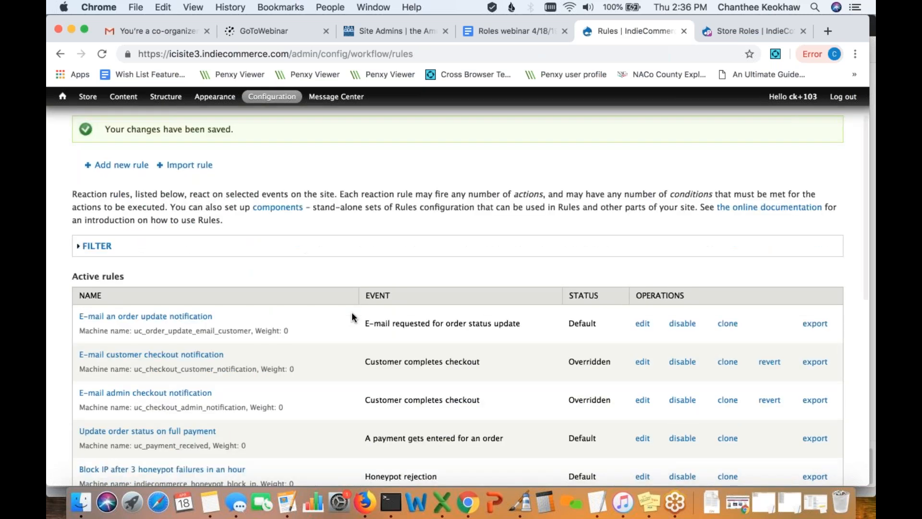
pyautogui.scroll(-5, 352, 315)
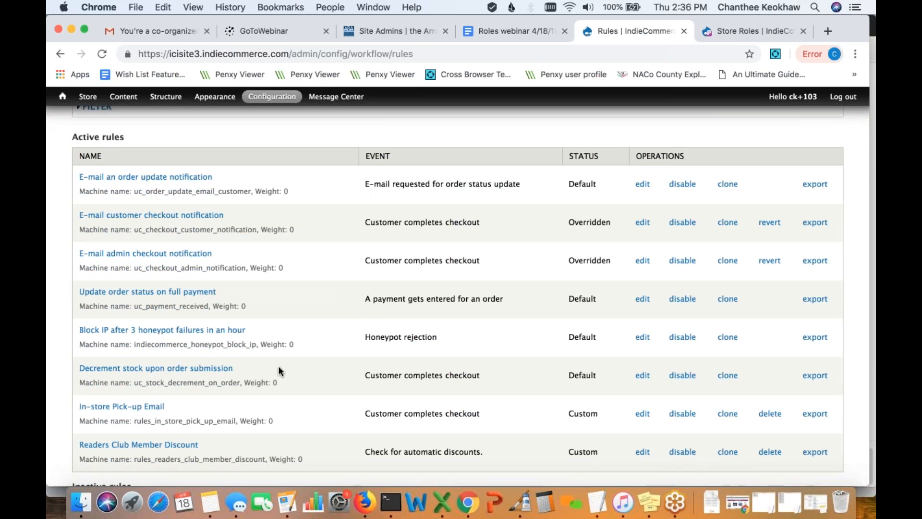
pyautogui.scroll(-8, 278, 371)
pyautogui.click(192, 269)
pyautogui.scroll(-2, 288, 330)
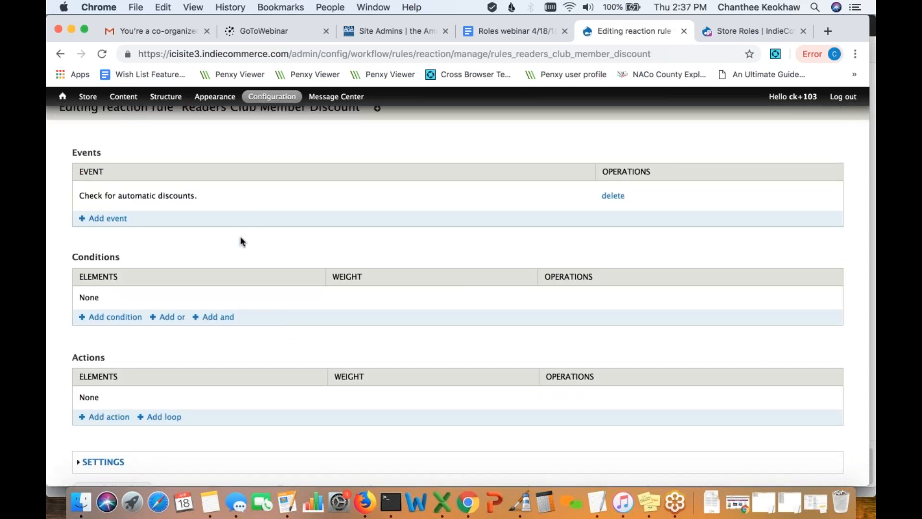
pyautogui.scroll(-2, 240, 235)
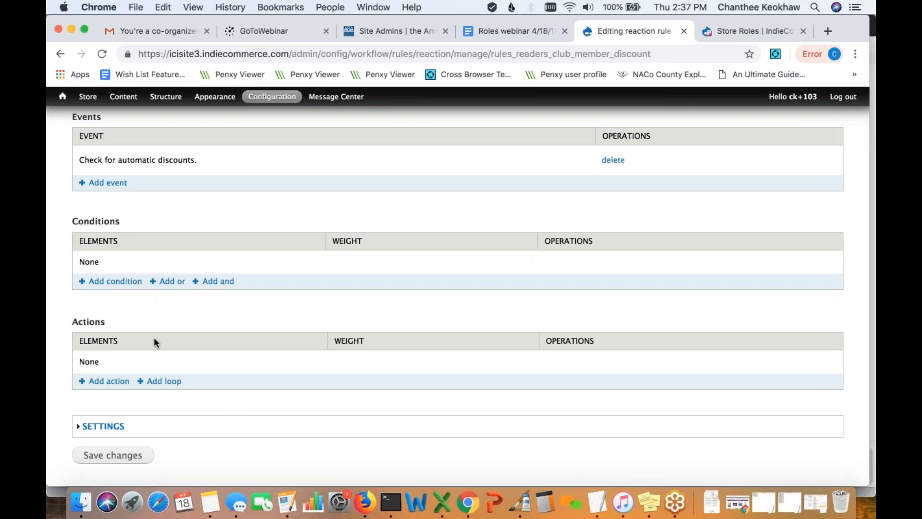
pyautogui.scroll(-1, 154, 341)
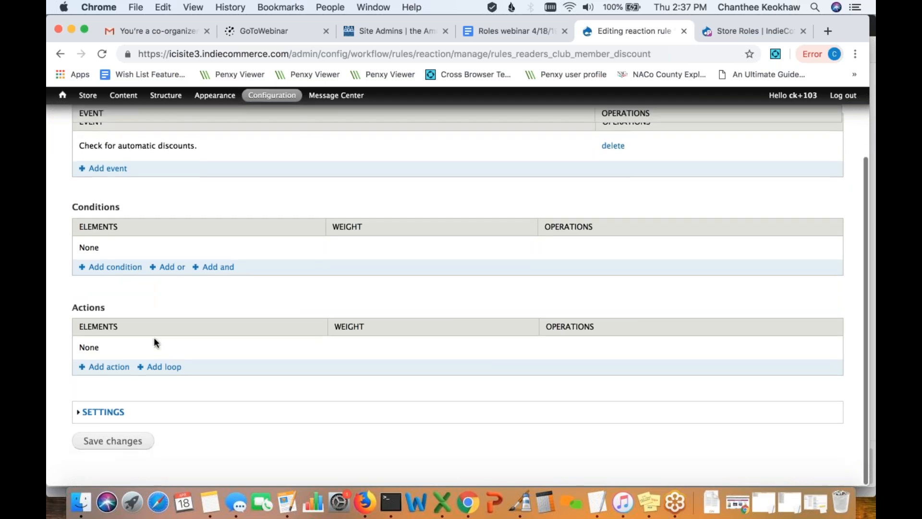
# - Add an apply-coupon-to-order action using the Readers Club Member Discount coupon
pyautogui.click(108, 368)
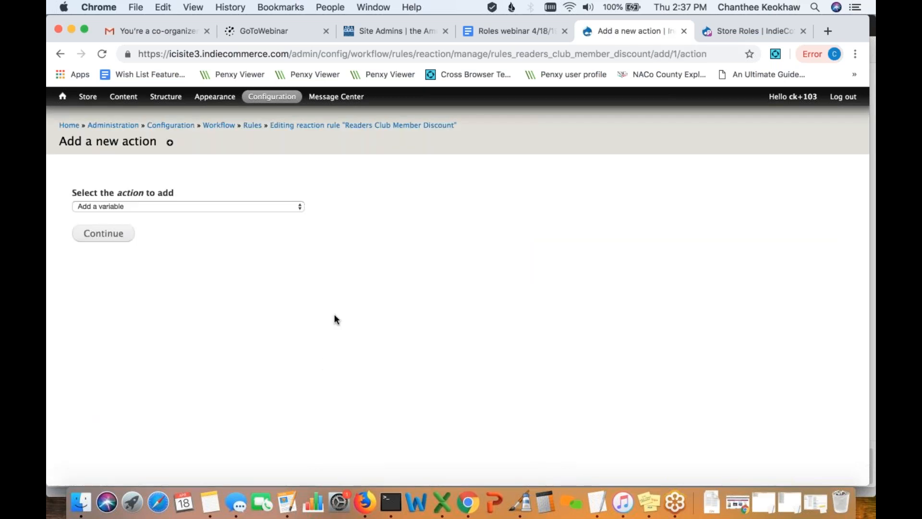
pyautogui.click(298, 206)
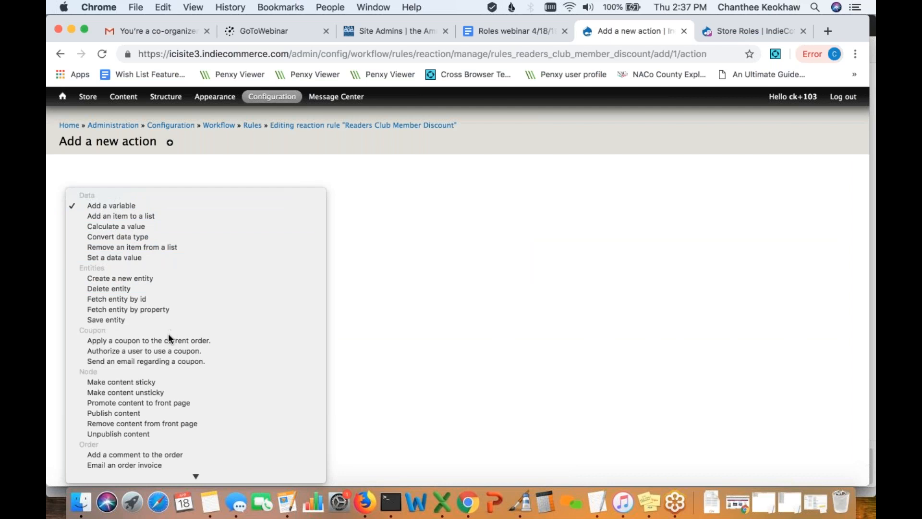
pyautogui.click(193, 341)
pyautogui.scroll(-2, 275, 361)
pyautogui.scroll(-3, 276, 361)
pyautogui.scroll(2, 275, 361)
pyautogui.scroll(-2, 264, 298)
pyautogui.click(261, 302)
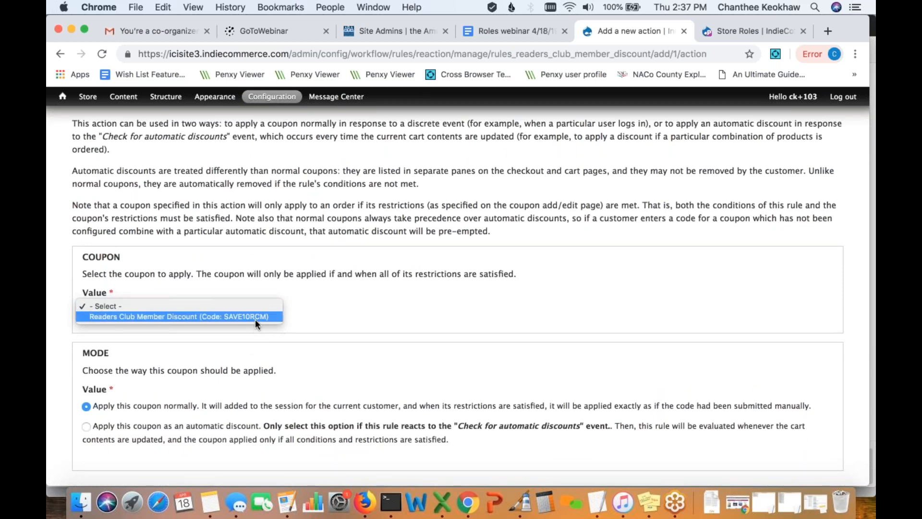
pyautogui.click(259, 314)
# - Set the coupon to apply as an automatic discount, save the action, and return home
pyautogui.scroll(-5, 281, 326)
pyautogui.scroll(-2, 280, 324)
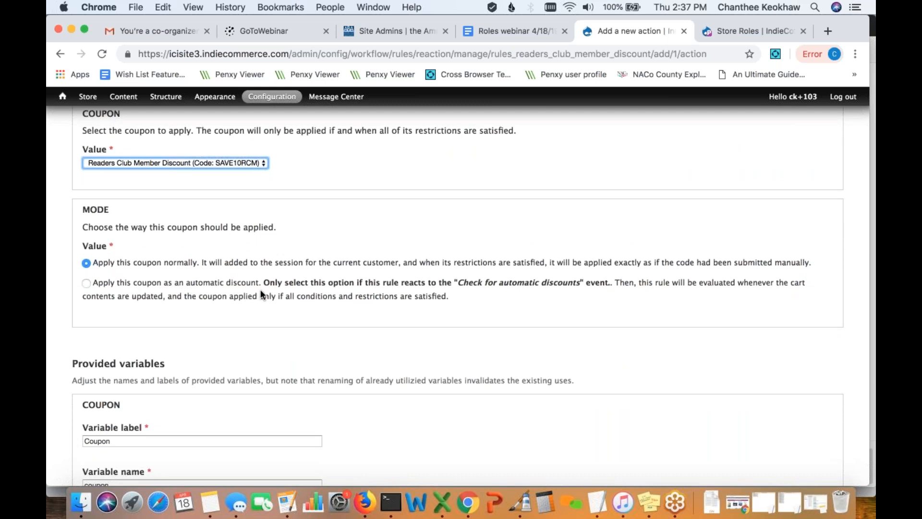
pyautogui.scroll(-1, 260, 289)
pyautogui.click(86, 253)
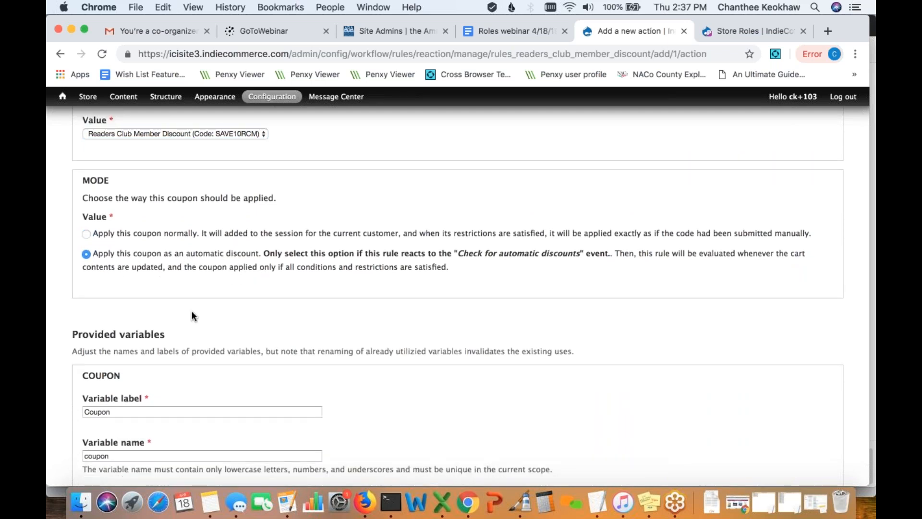
pyautogui.scroll(-4, 192, 316)
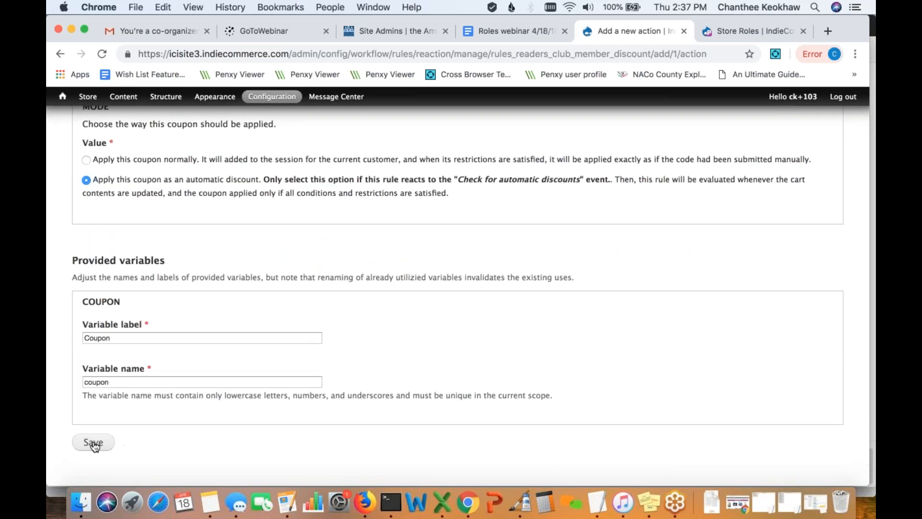
pyautogui.click(94, 442)
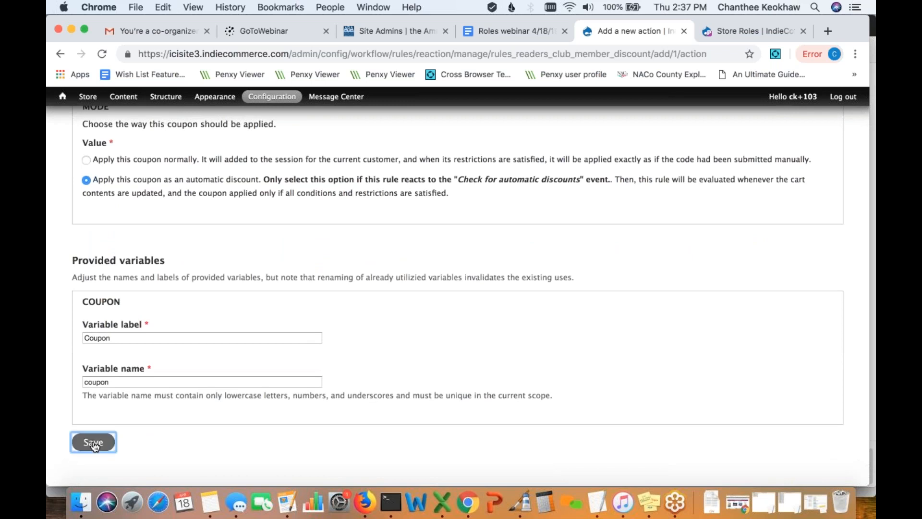
pyautogui.scroll(-5, 330, 432)
pyautogui.scroll(5, 329, 430)
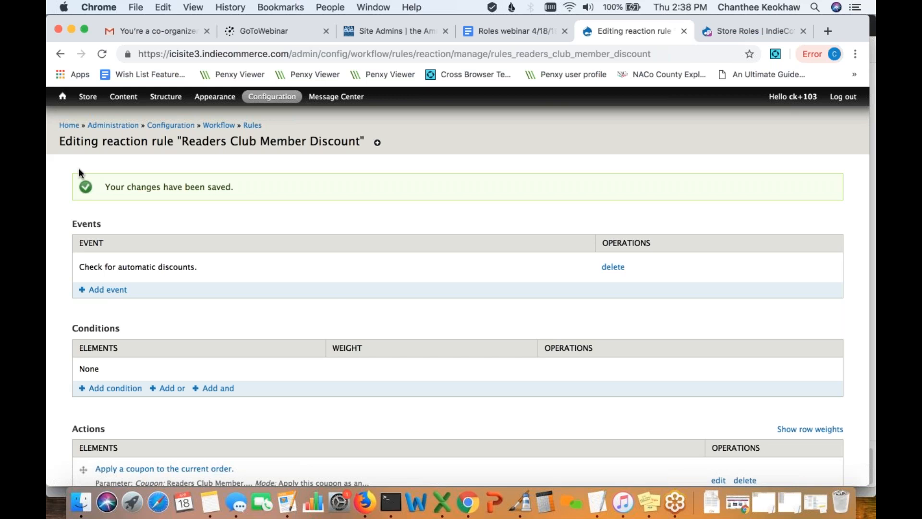
pyautogui.click(69, 125)
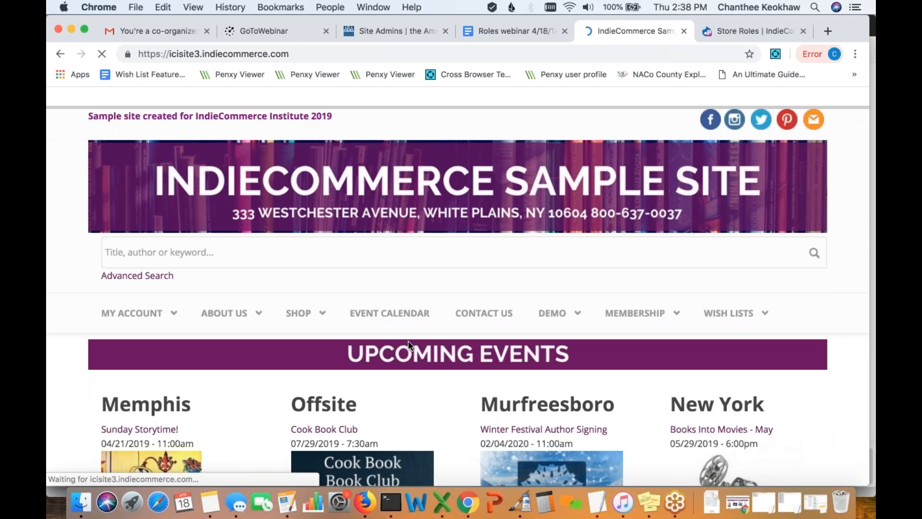
# - From the home page, view the cart and remove The Killer Collective
pyautogui.scroll(-7, 407, 340)
pyautogui.scroll(-2, 576, 288)
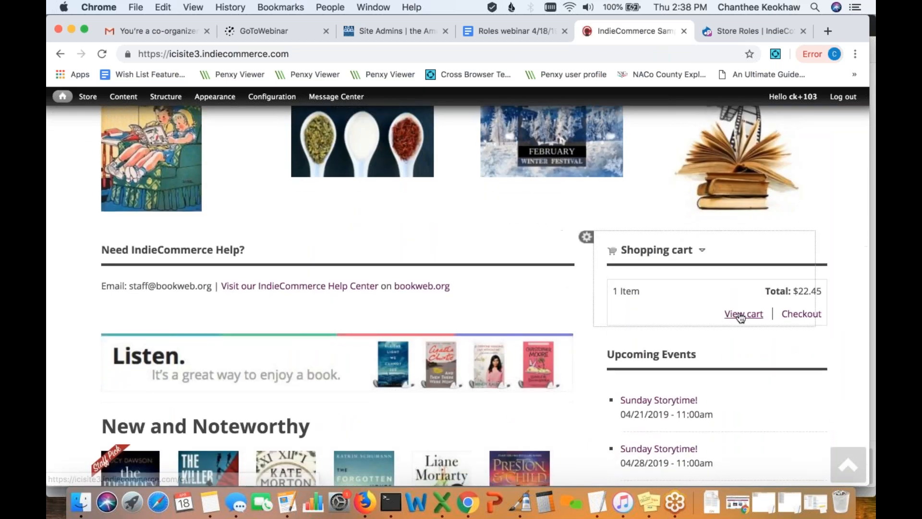
pyautogui.click(742, 315)
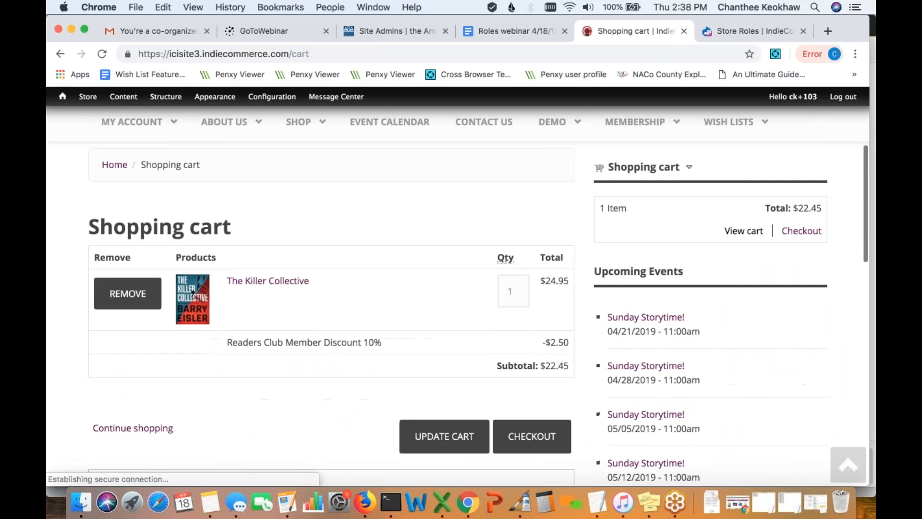
pyautogui.scroll(-3, 433, 312)
pyautogui.click(126, 180)
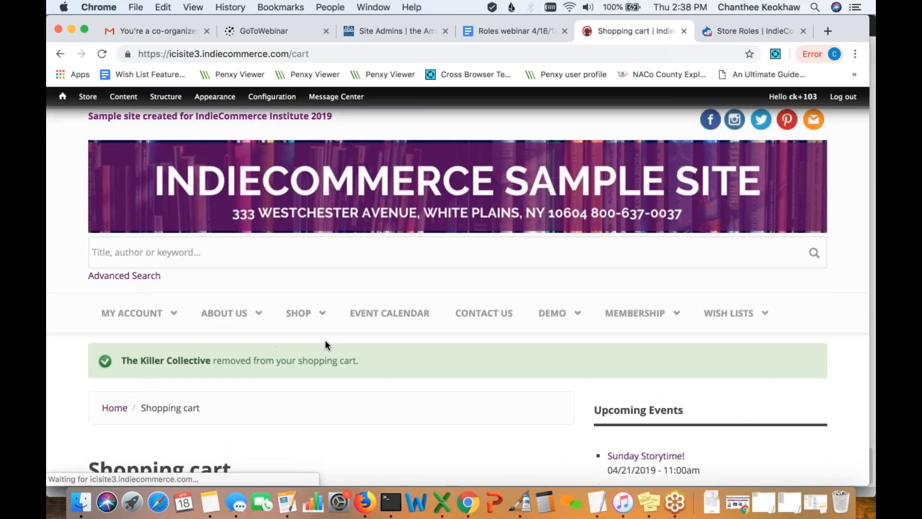
pyautogui.scroll(-10, 325, 345)
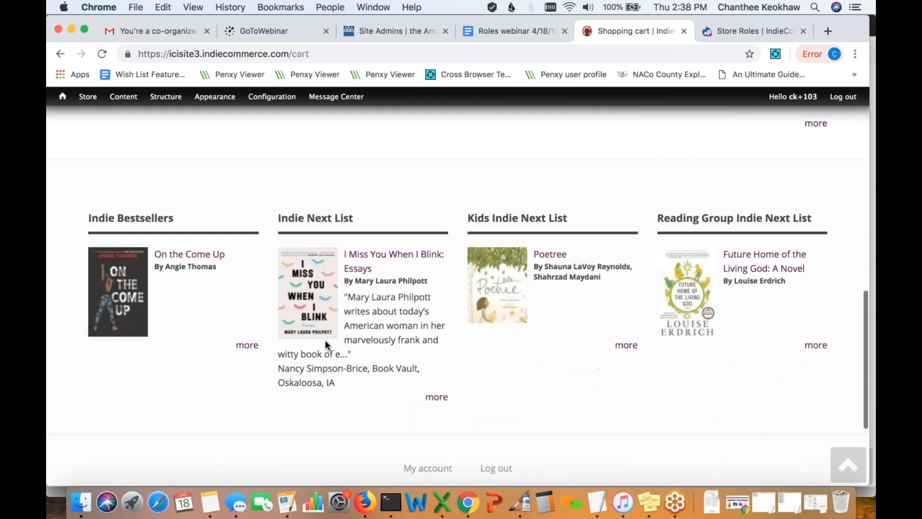
# - Add I Miss You When I Blink: Essays from the Indie Next List to the cart
pyautogui.click(313, 300)
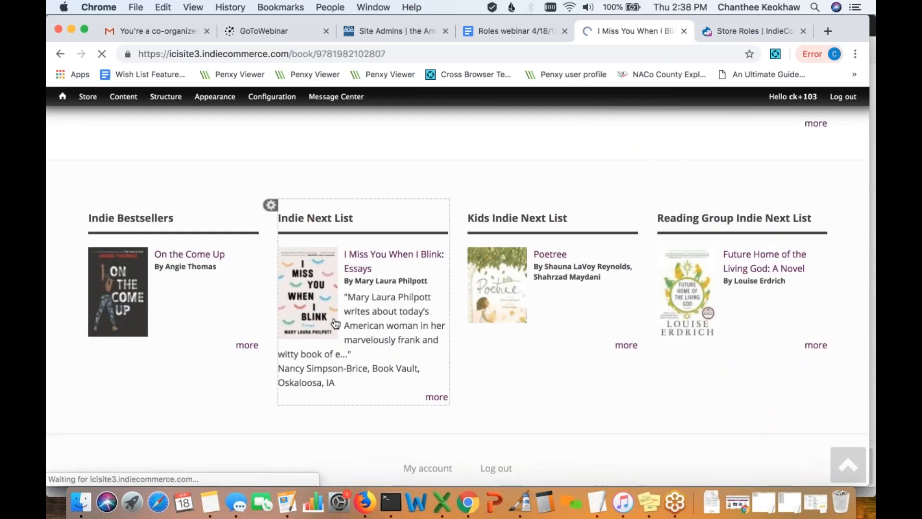
pyautogui.scroll(-1, 335, 324)
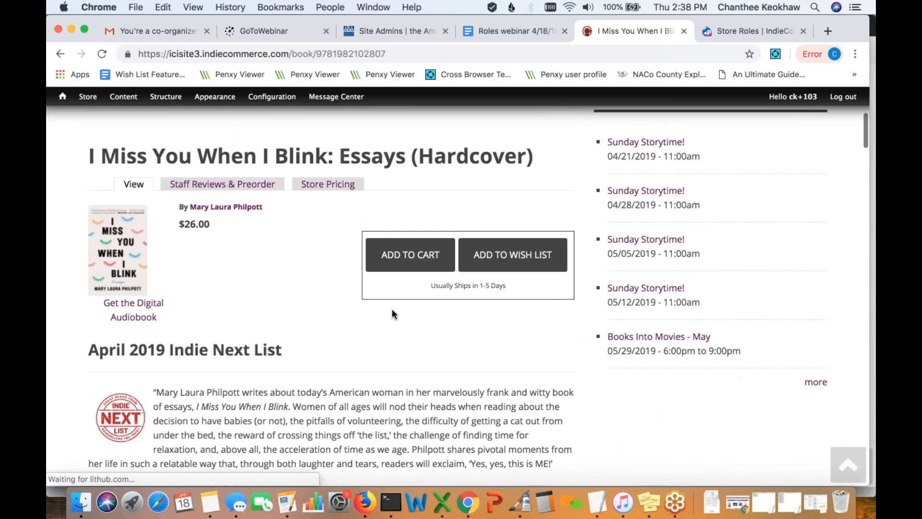
pyautogui.click(421, 262)
# - Check that the $26.00 book is discounted 10% (-$2.60) to $23.40 in the cart
pyautogui.scroll(-6, 369, 325)
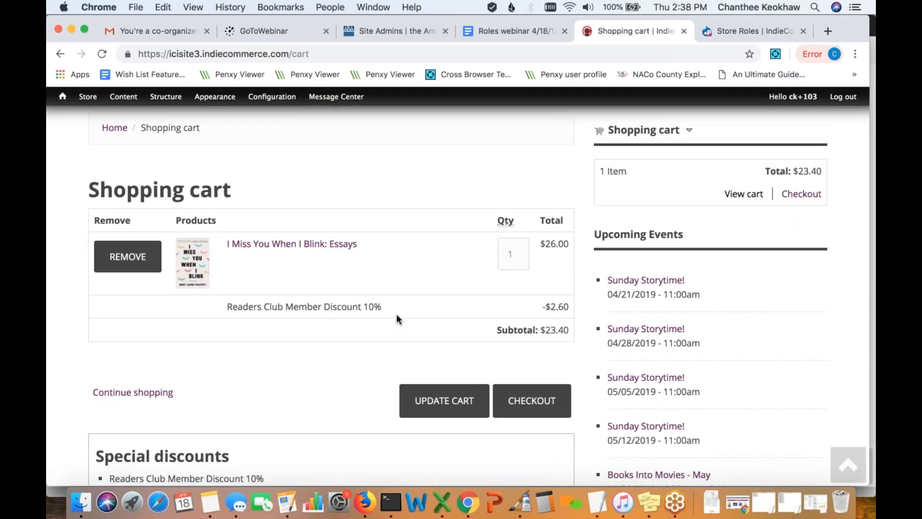
pyautogui.scroll(-2, 384, 317)
pyautogui.scroll(-1, 358, 330)
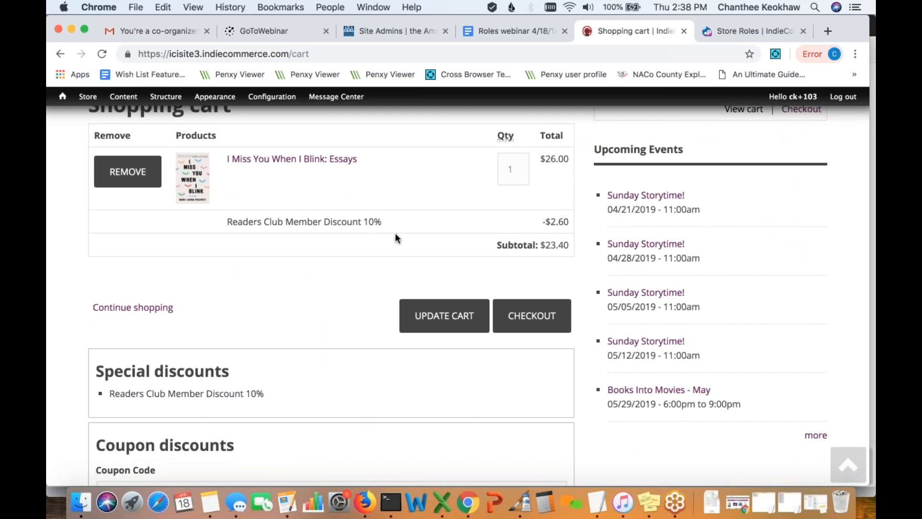
pyautogui.scroll(-3, 308, 273)
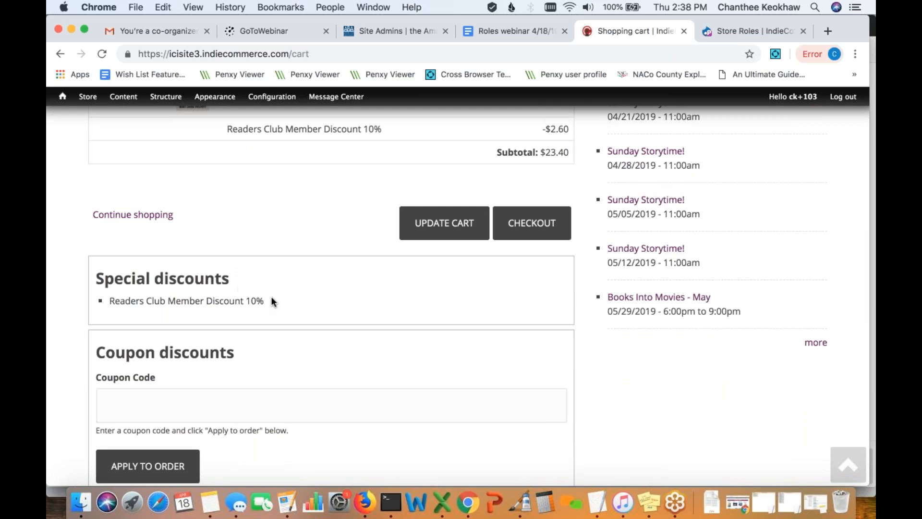
pyautogui.scroll(1, 177, 313)
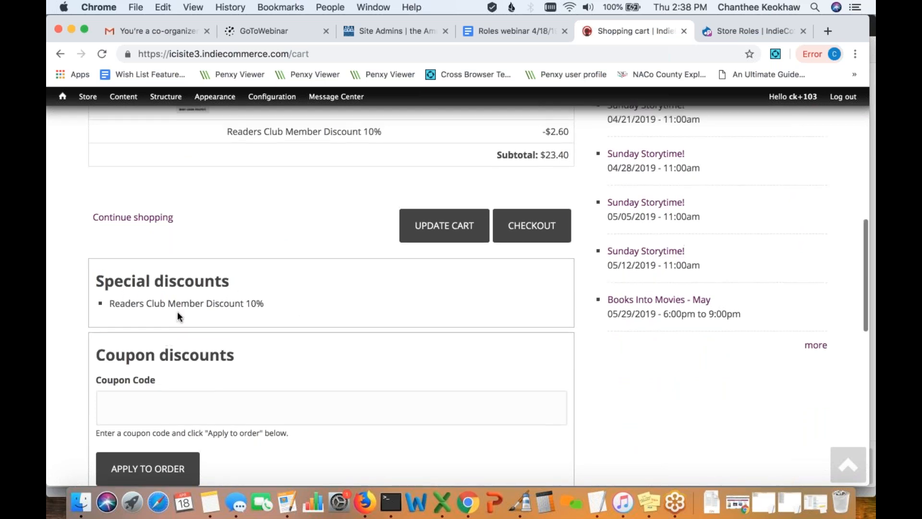
pyautogui.scroll(1, 312, 313)
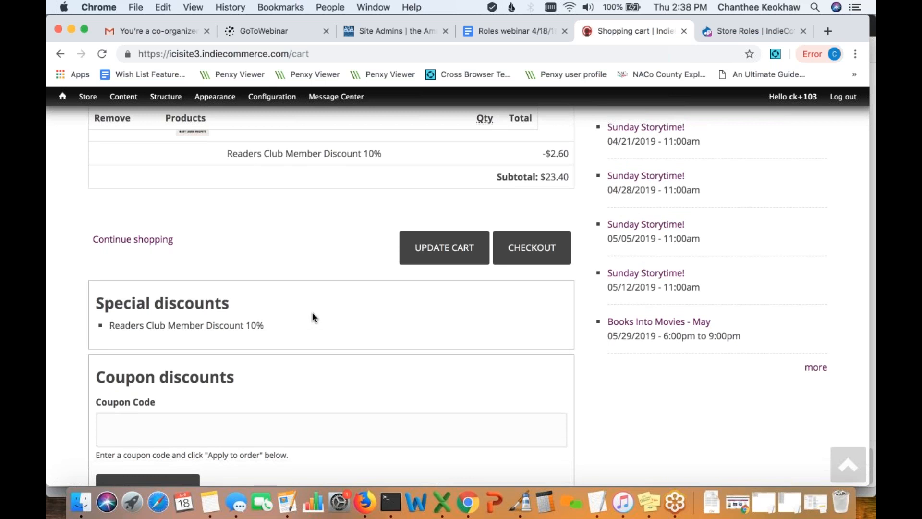
pyautogui.scroll(-1, 313, 318)
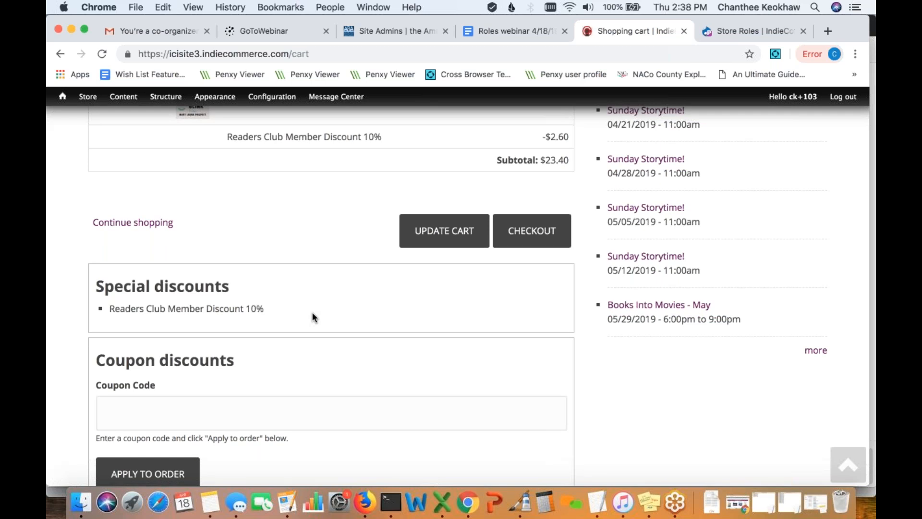
pyautogui.scroll(1, 312, 317)
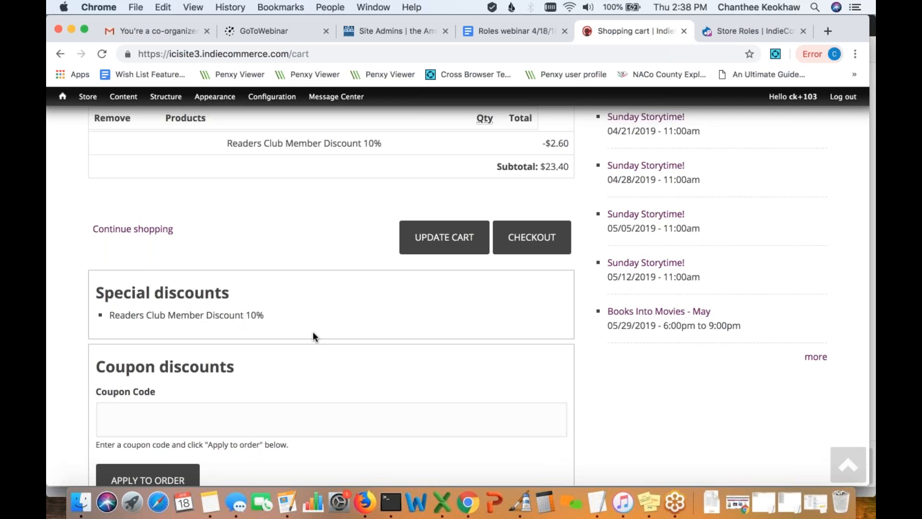
pyautogui.scroll(10, 313, 332)
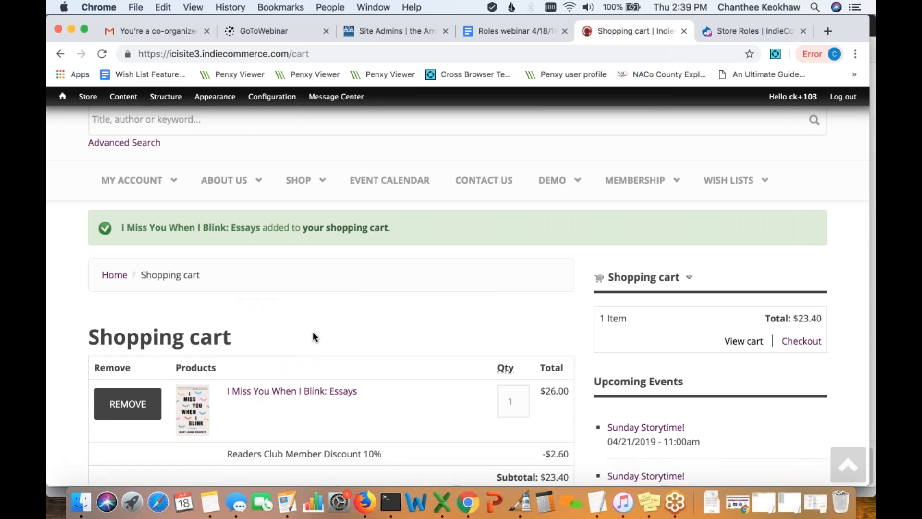
pyautogui.scroll(-5, 313, 336)
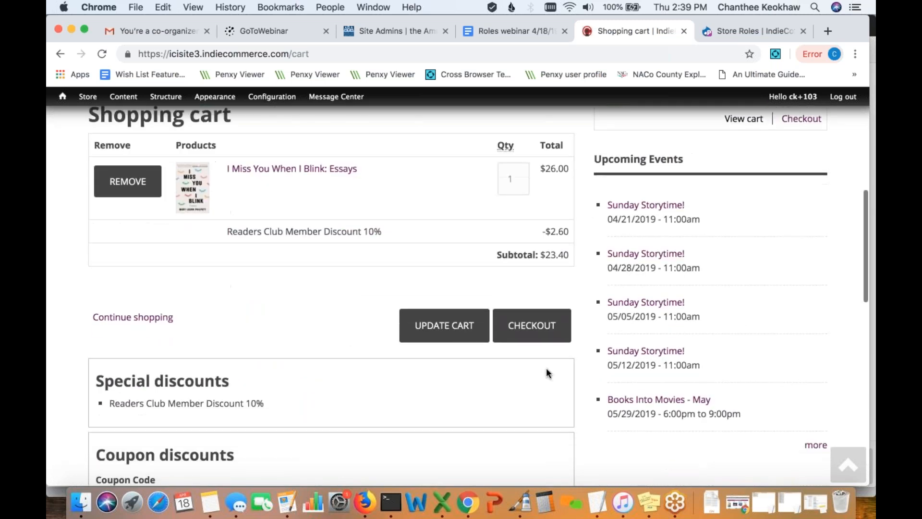
# - Proceed from the cart to the checkout page
pyautogui.click(542, 336)
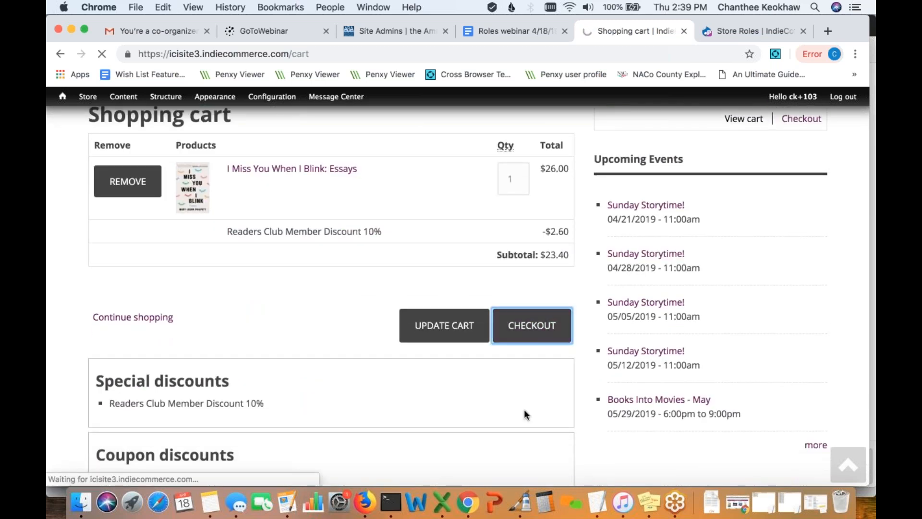
pyautogui.scroll(-4, 524, 410)
pyautogui.scroll(-2, 523, 412)
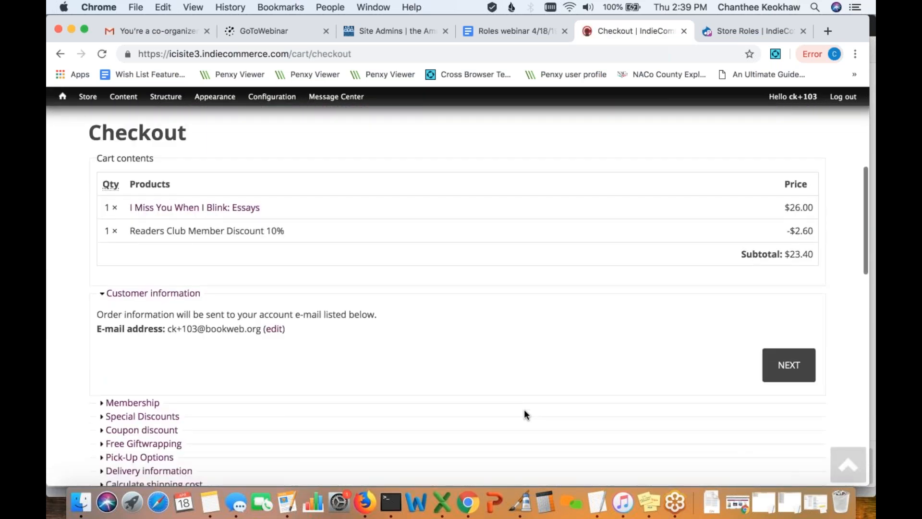
pyautogui.scroll(-2, 524, 411)
pyautogui.scroll(-2, 524, 409)
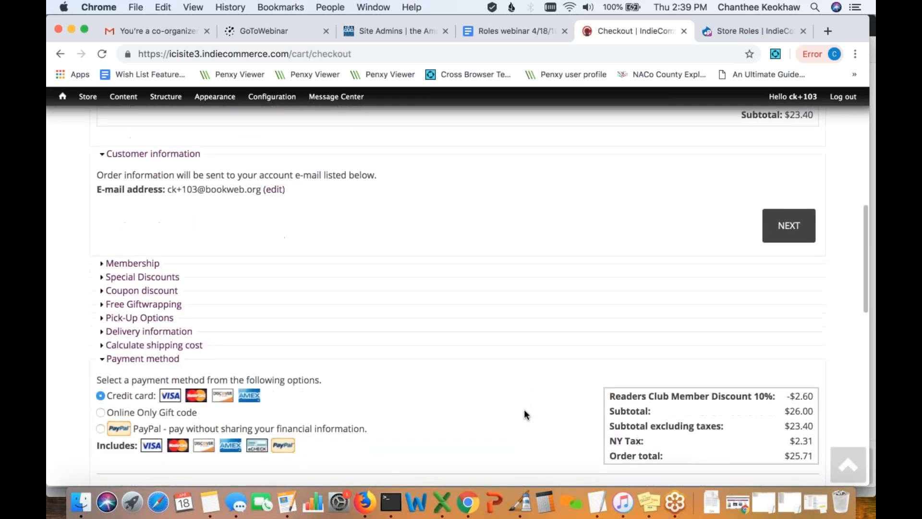
pyautogui.scroll(3, 270, 339)
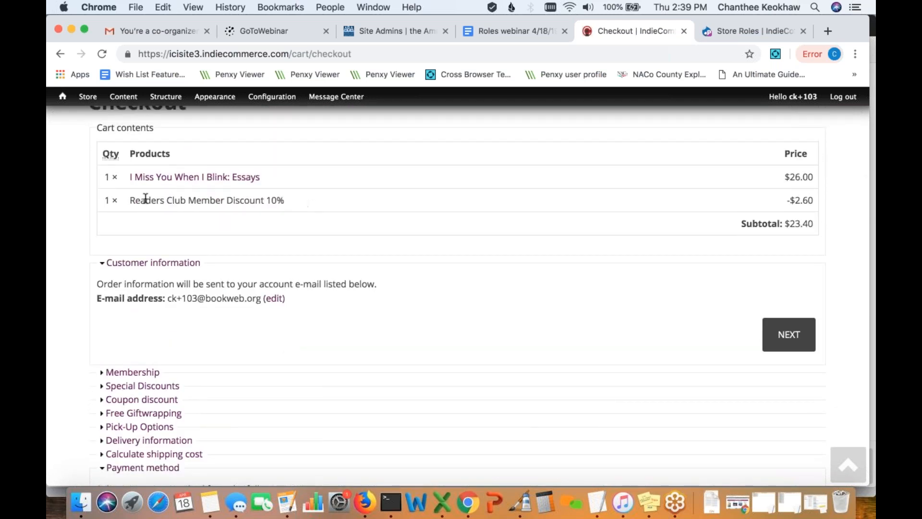
pyautogui.scroll(-4, 391, 331)
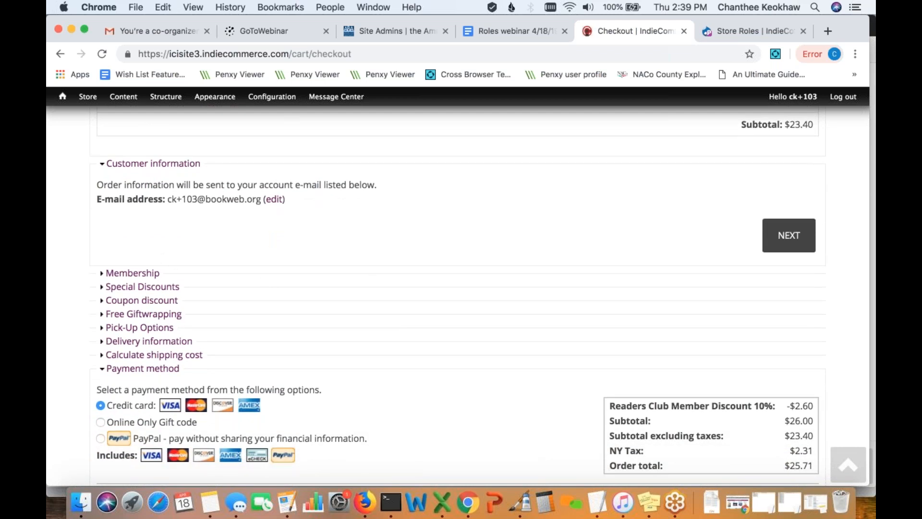
# - Calculate shipping cost, showing Readers Club Free Shipping $0.00 and Media Mail $3.95
pyautogui.click(196, 356)
pyautogui.click(236, 252)
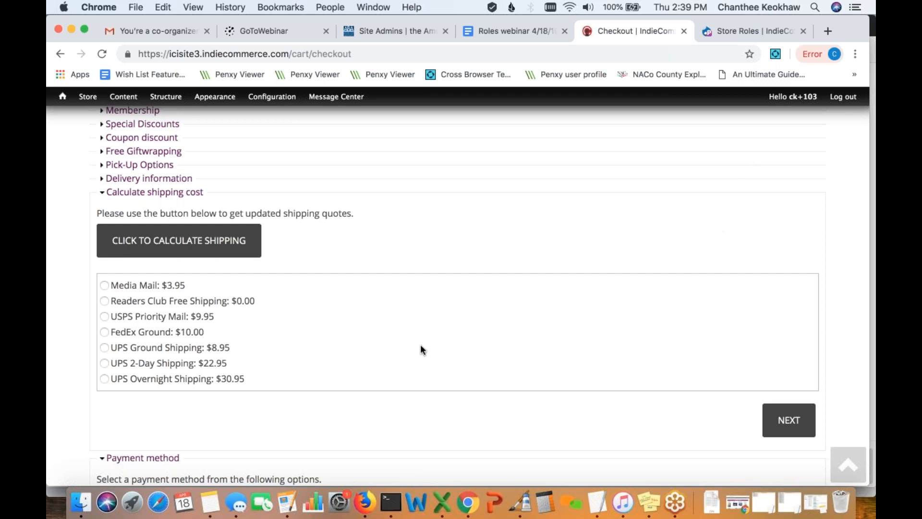
pyautogui.scroll(-3, 421, 349)
pyautogui.scroll(5, 421, 349)
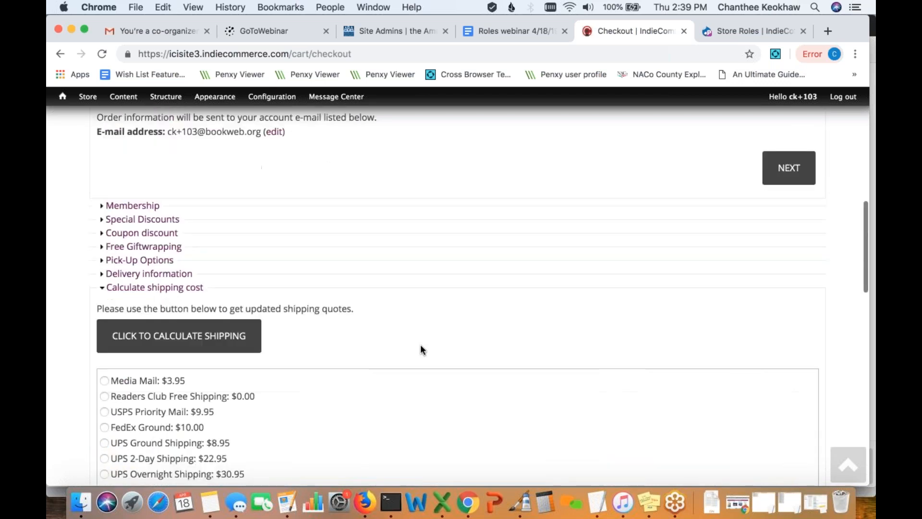
pyautogui.moveTo(87, 102)
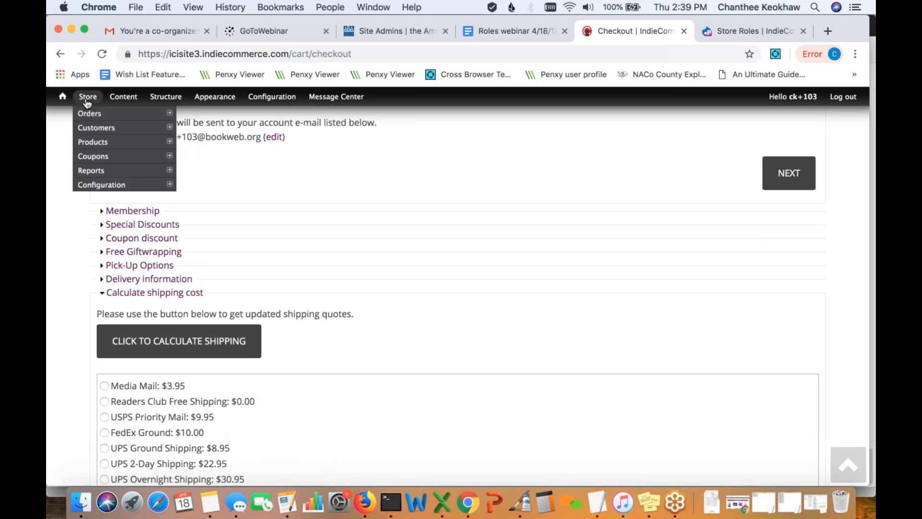
# - Recalculate the quotes, then go to Store > Configuration > Shipping quotes
pyautogui.click(222, 351)
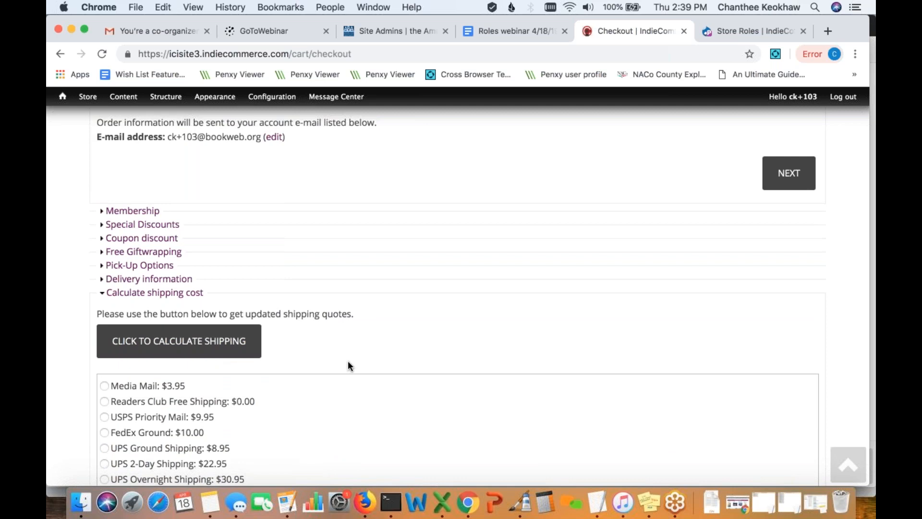
pyautogui.moveTo(88, 98)
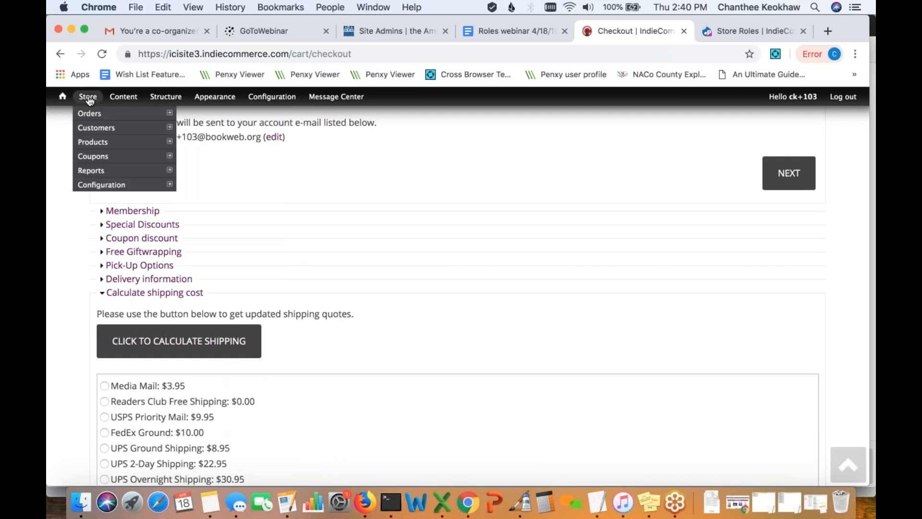
pyautogui.moveTo(116, 189)
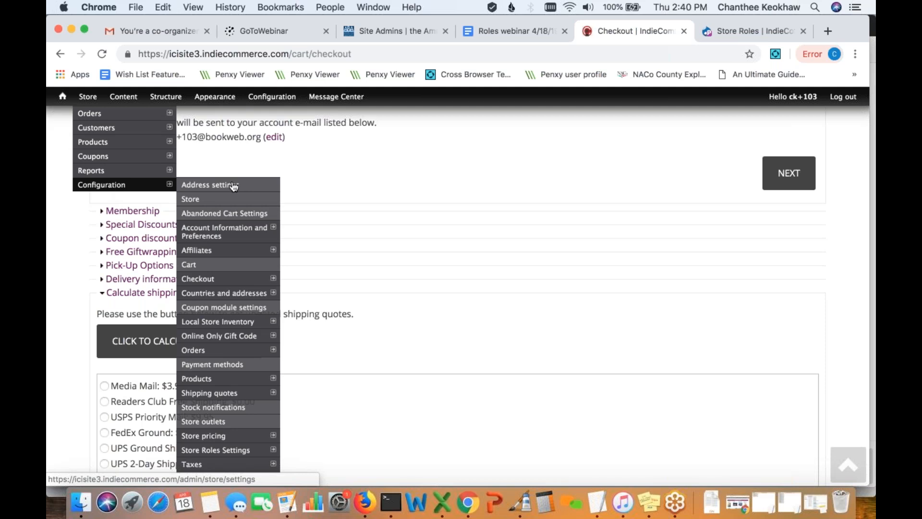
pyautogui.moveTo(230, 396)
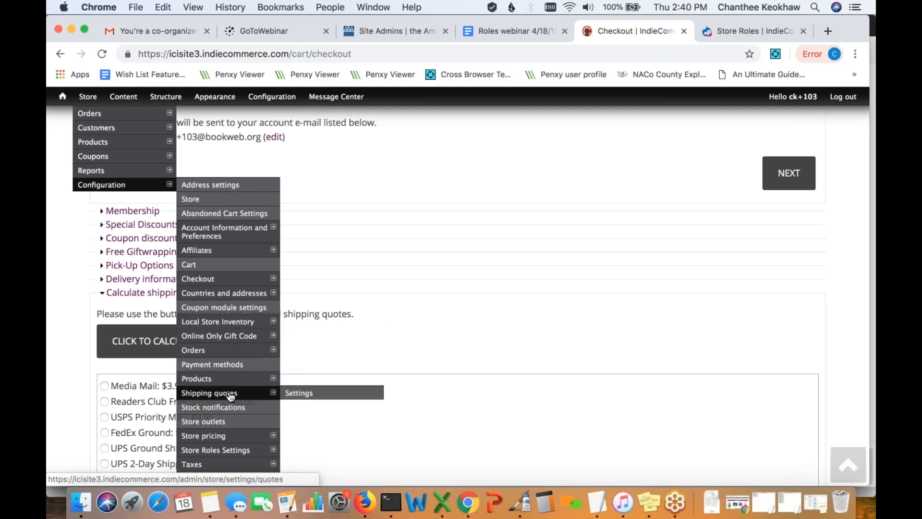
pyautogui.click(230, 396)
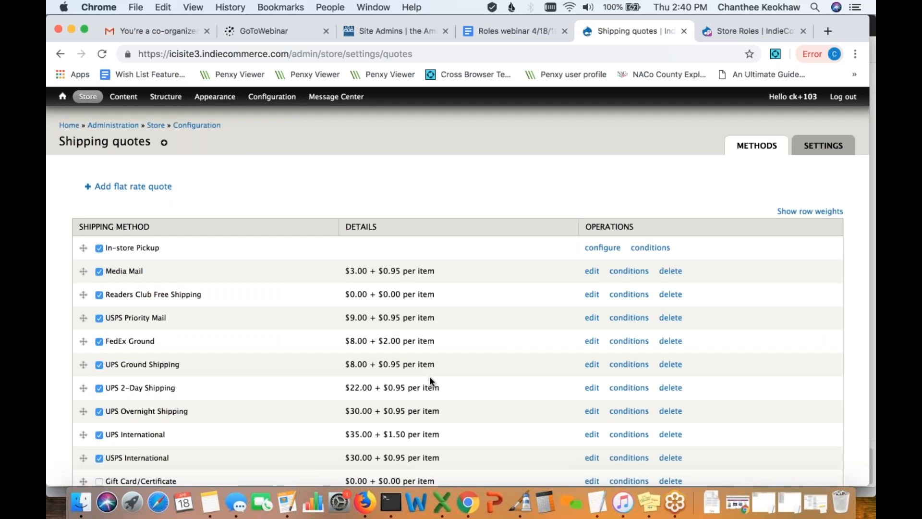
pyautogui.scroll(-2, 429, 376)
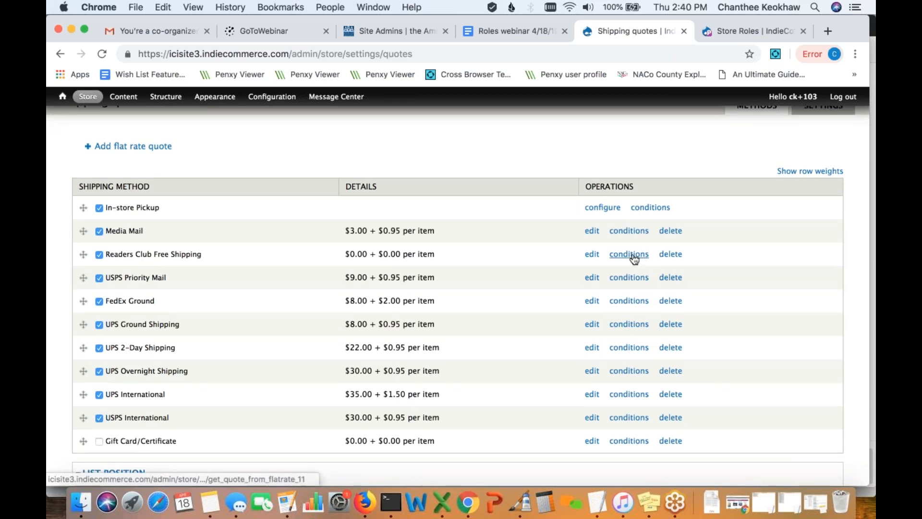
# - Drag Readers Club Free Shipping above Media Mail, save the order, and open its conditions
pyautogui.click(591, 255)
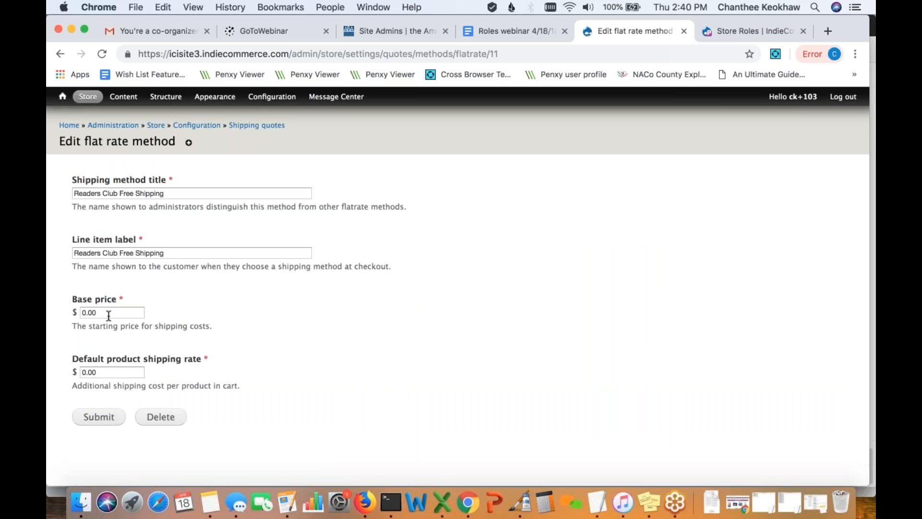
pyautogui.click(273, 126)
pyautogui.scroll(-2, 392, 308)
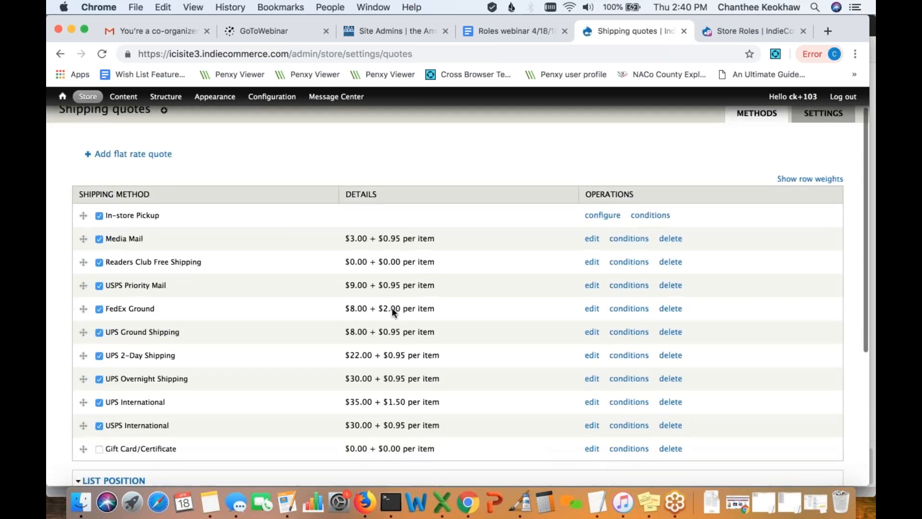
pyautogui.moveTo(83, 262); pyautogui.dragTo(82, 239)
pyautogui.scroll(-5, 136, 324)
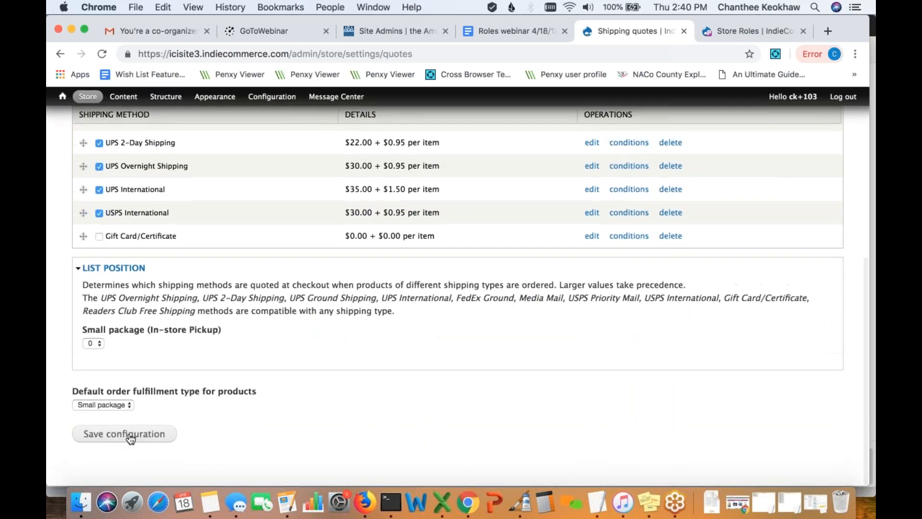
pyautogui.click(127, 434)
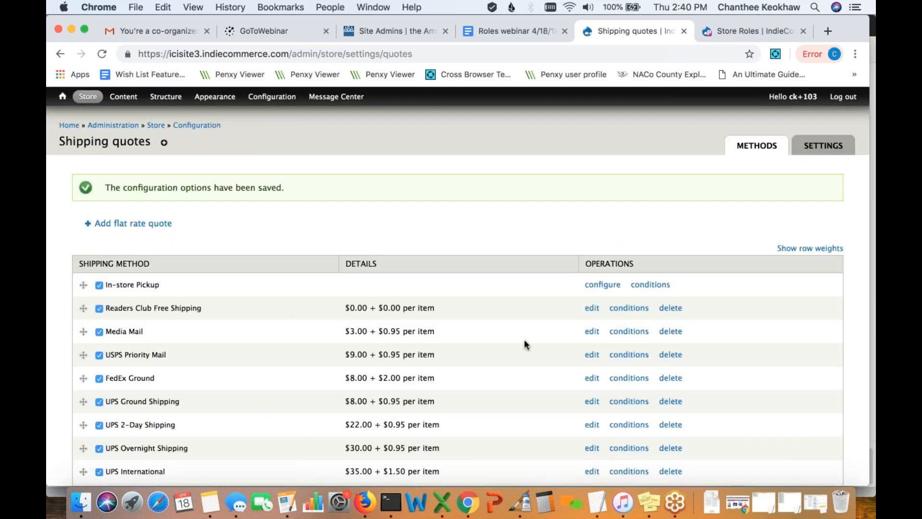
pyautogui.click(630, 309)
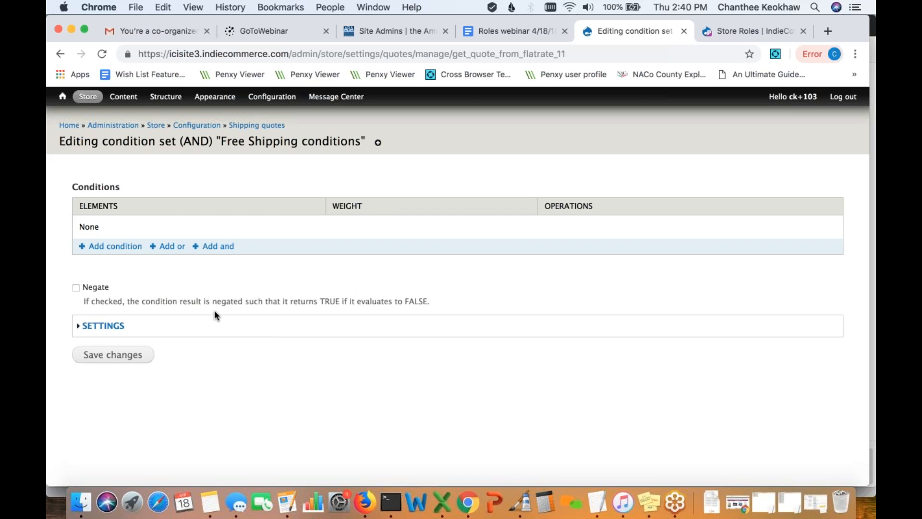
# - Add a new condition of type User has role(s) to the Free Shipping conditions
pyautogui.click(119, 239)
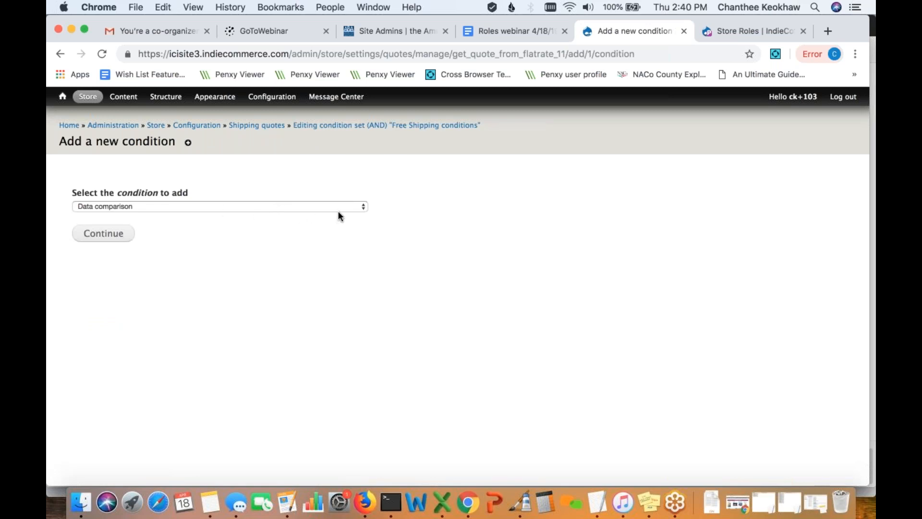
pyautogui.click(363, 208)
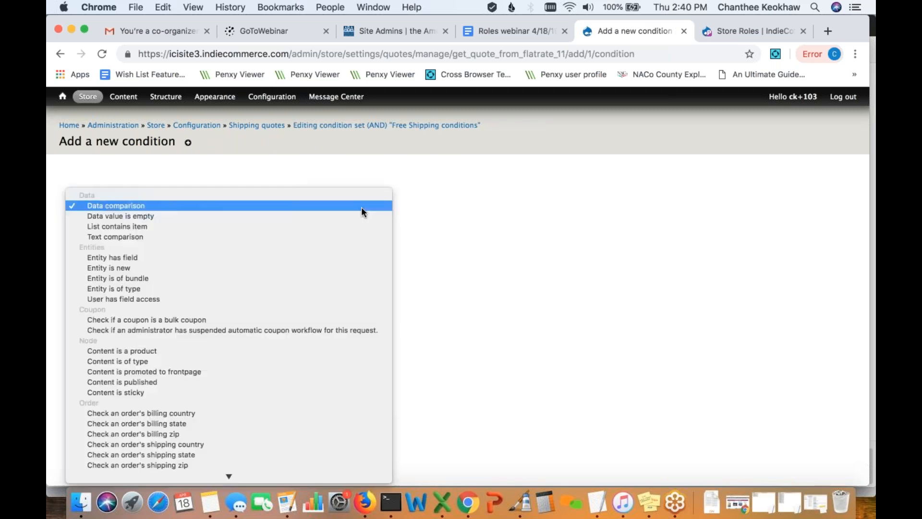
pyautogui.scroll(-3, 331, 308)
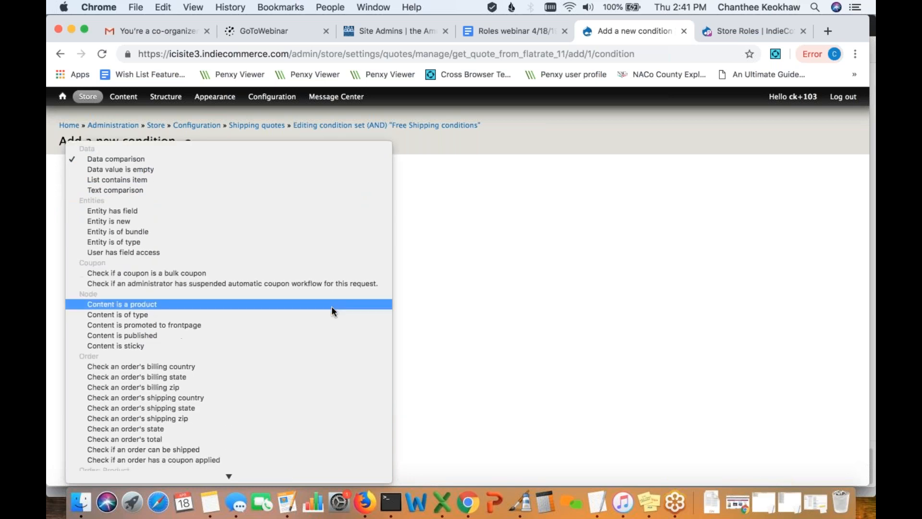
pyautogui.scroll(-8, 331, 306)
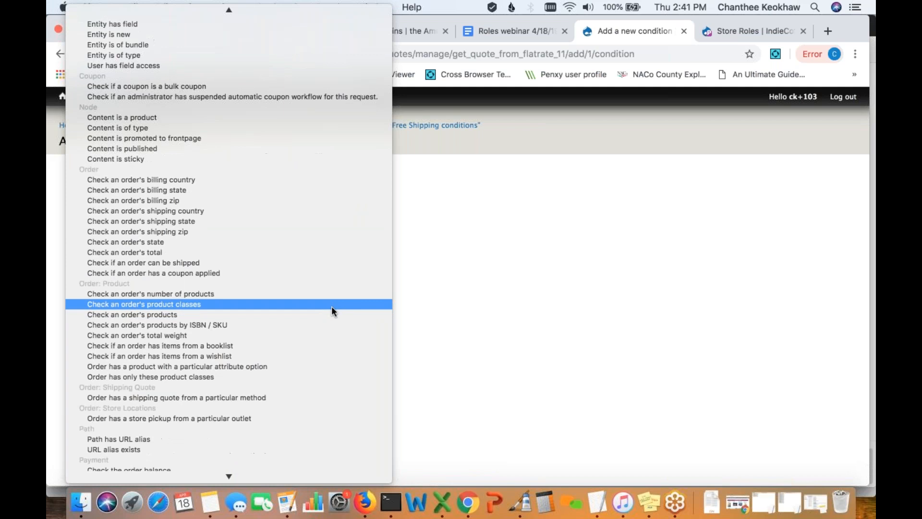
pyautogui.scroll(-6, 332, 306)
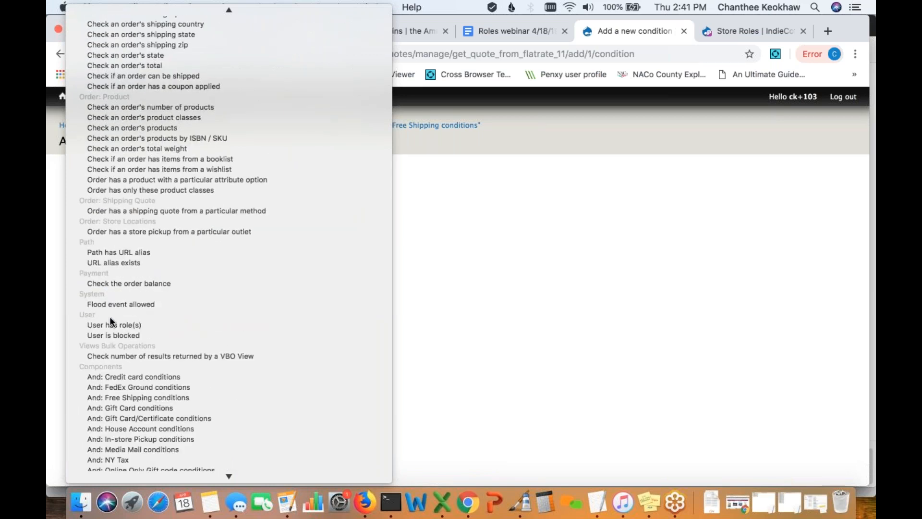
pyautogui.click(130, 326)
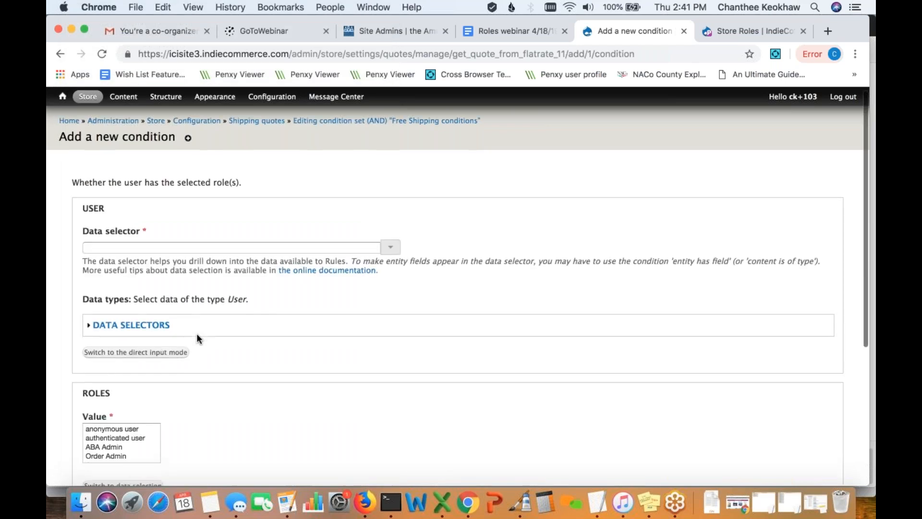
# - Set the condition's user data selector to the order's customer
pyautogui.scroll(-2, 197, 334)
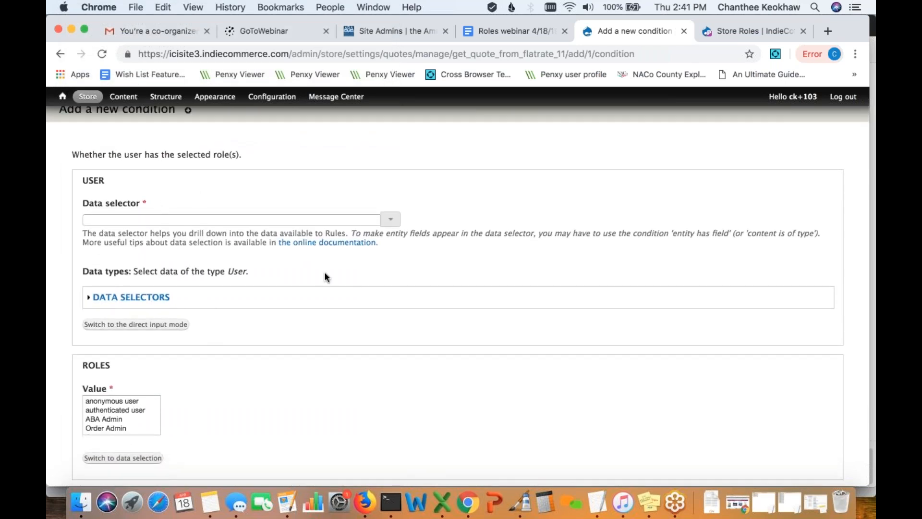
pyautogui.click(390, 219)
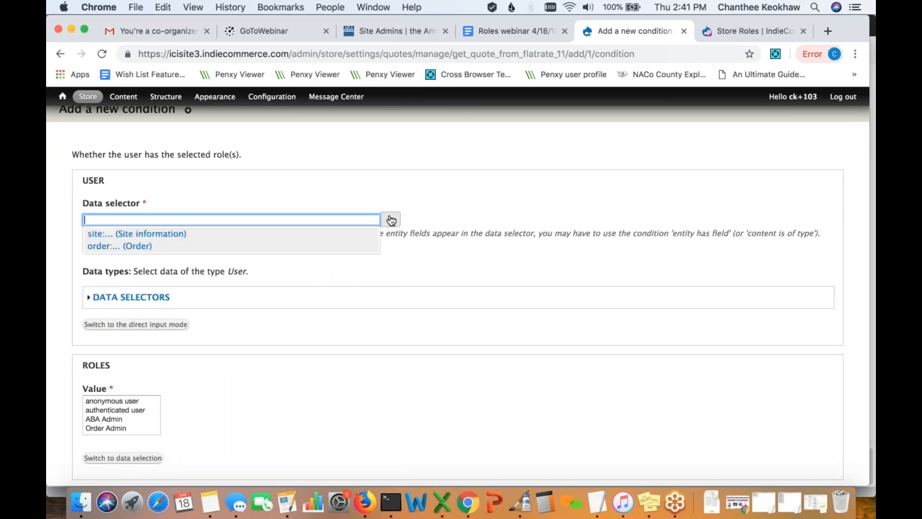
pyautogui.click(174, 247)
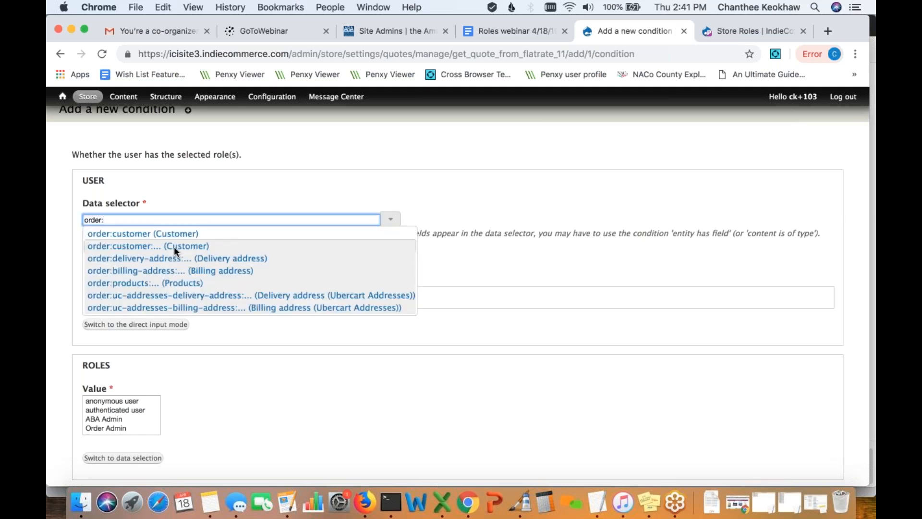
pyautogui.click(186, 233)
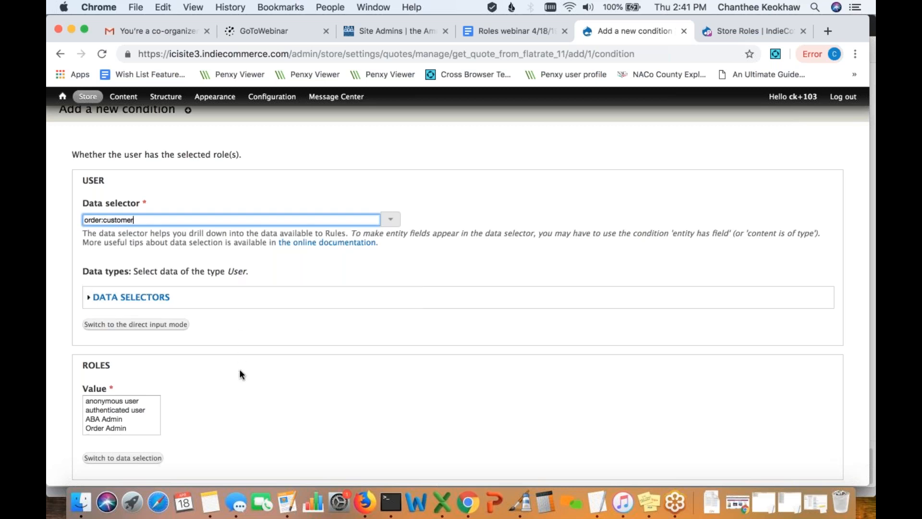
# - Require the Readers Club Member role from the roles list and save the condition
pyautogui.scroll(-3, 240, 372)
pyautogui.scroll(-2, 239, 369)
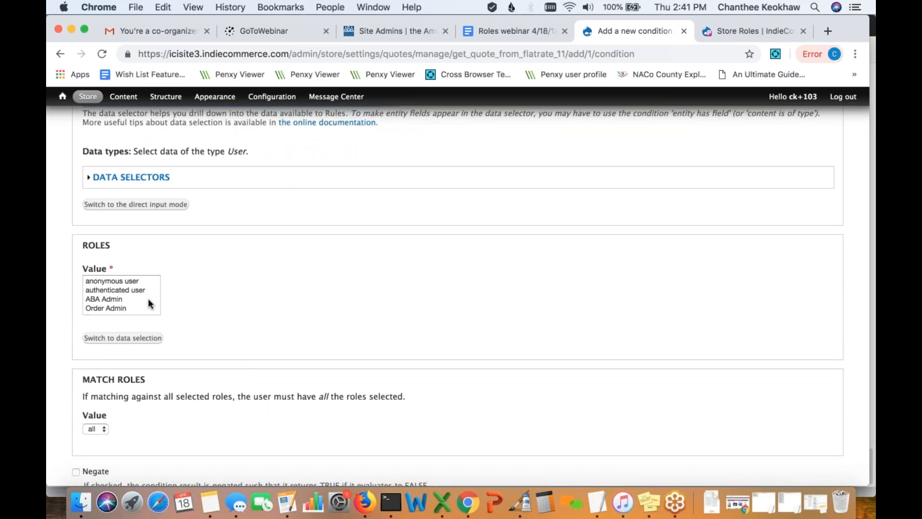
pyautogui.scroll(-4, 139, 305)
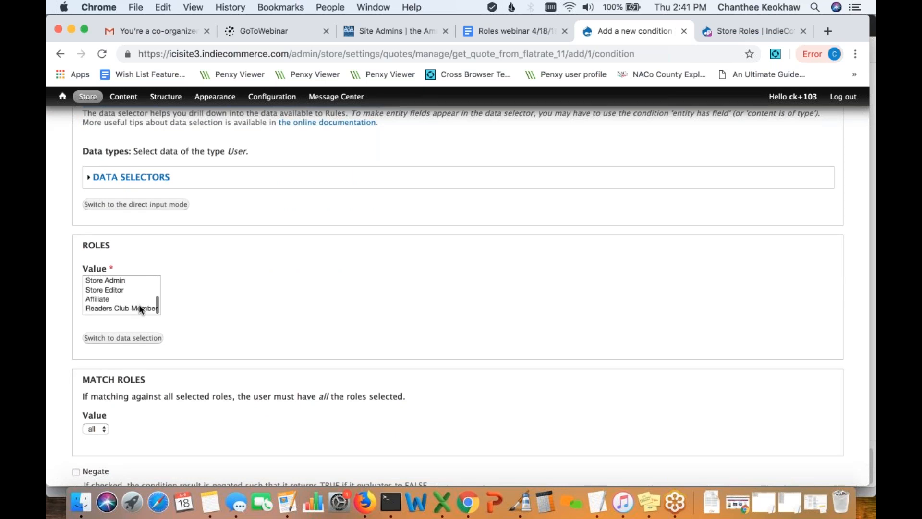
pyautogui.click(139, 306)
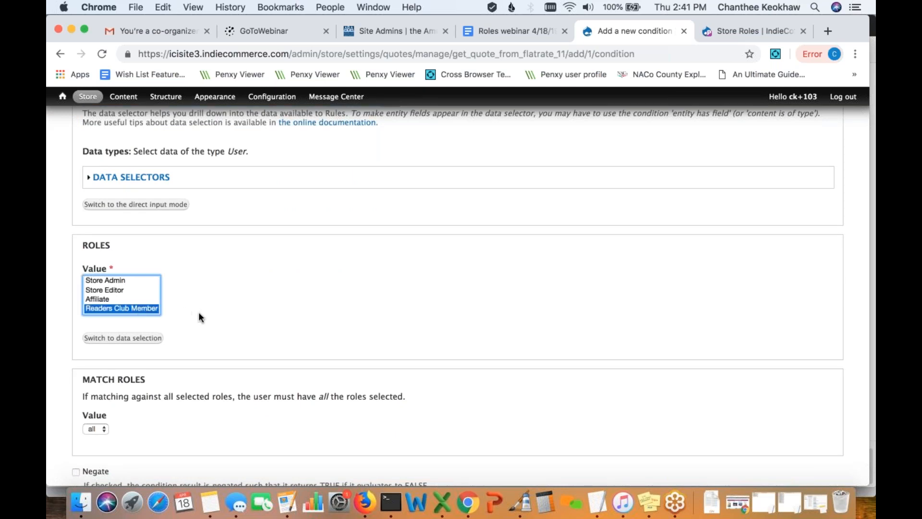
pyautogui.scroll(-1, 200, 317)
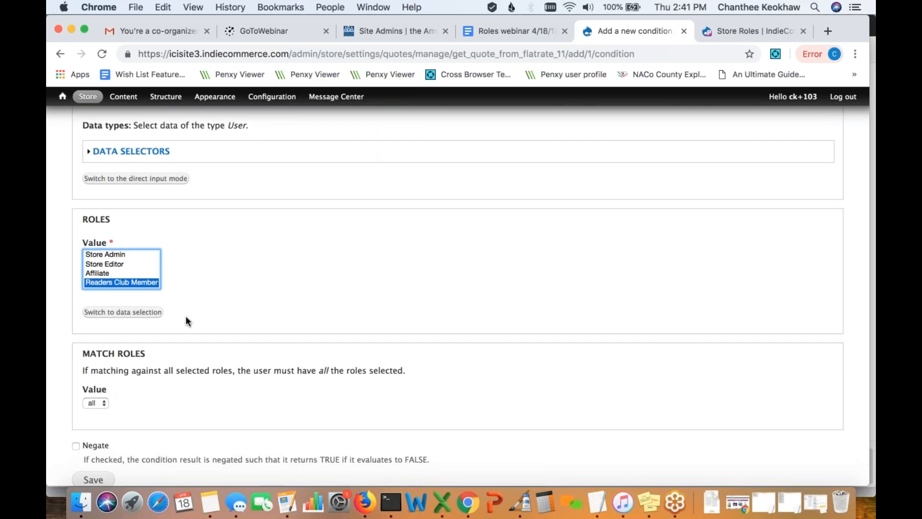
pyautogui.click(153, 313)
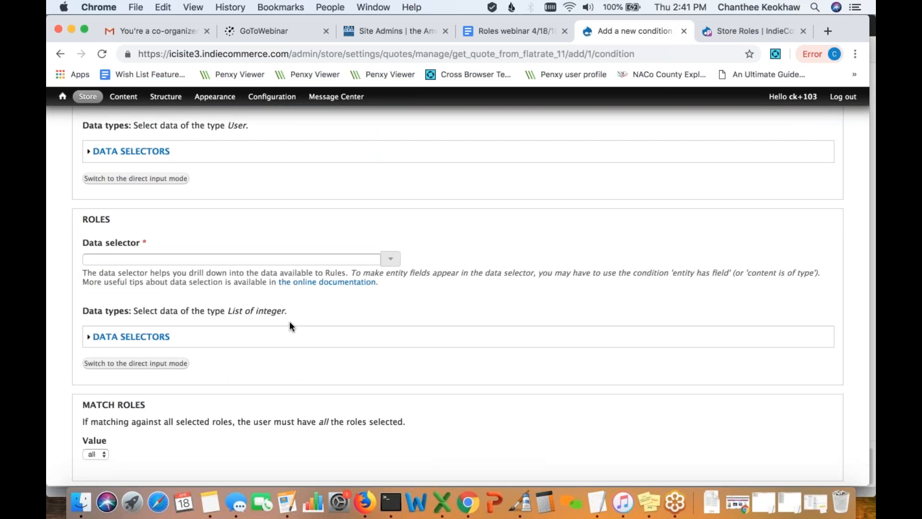
pyautogui.click(163, 364)
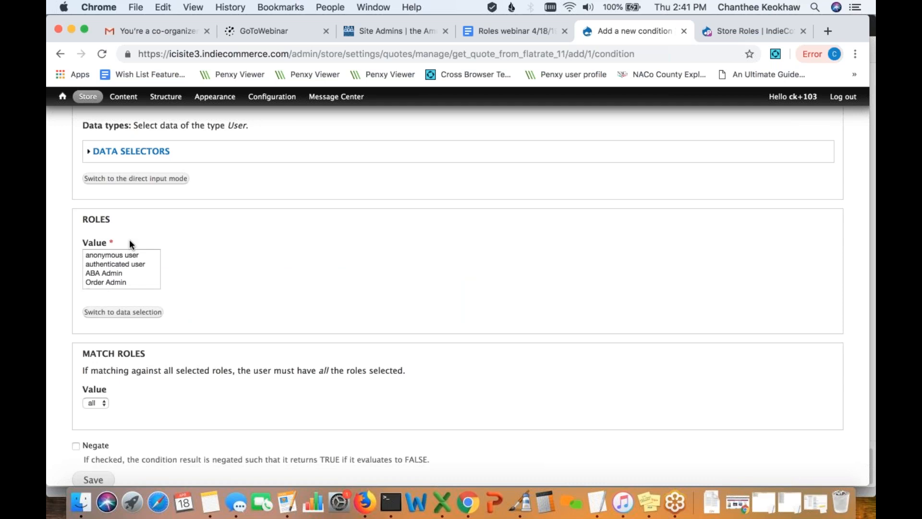
pyautogui.scroll(-3, 148, 274)
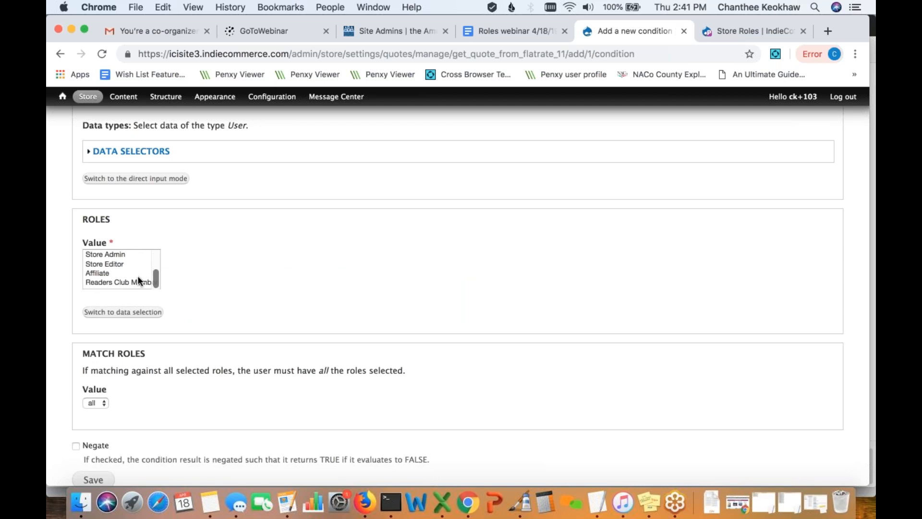
pyautogui.click(131, 282)
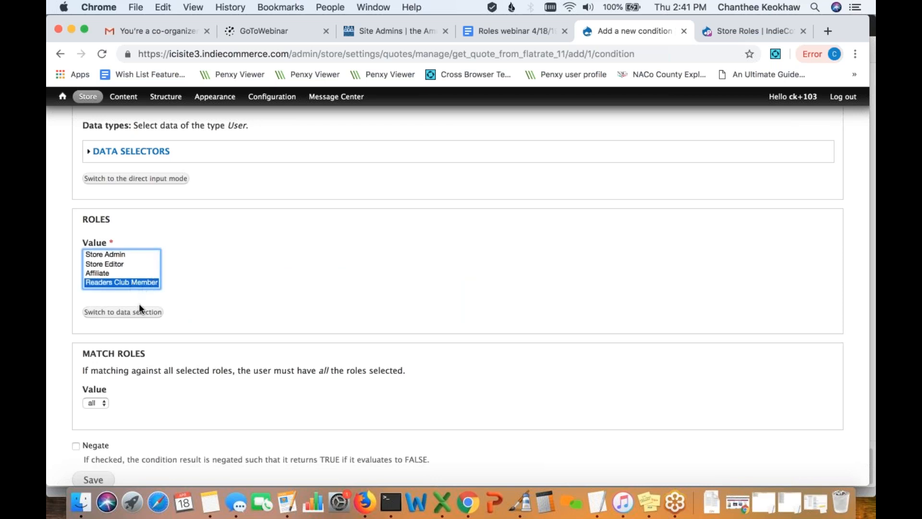
pyautogui.scroll(-2, 200, 353)
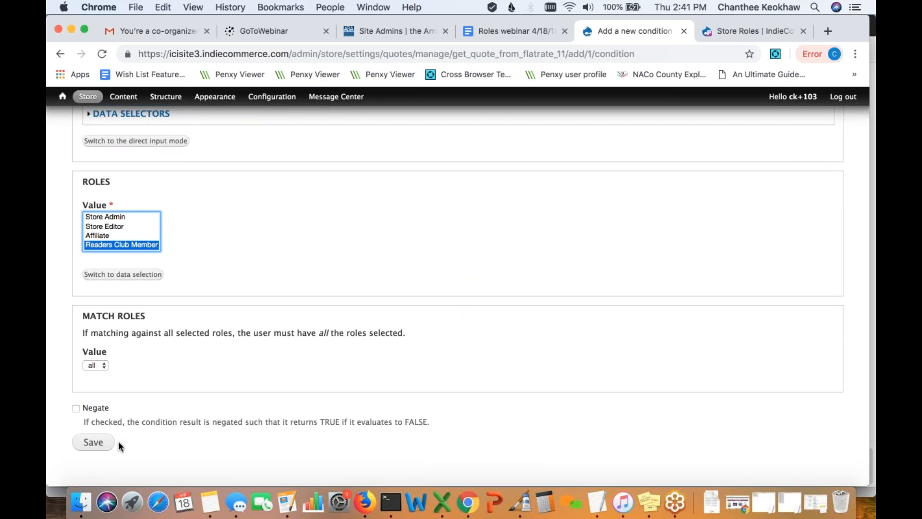
pyautogui.click(94, 443)
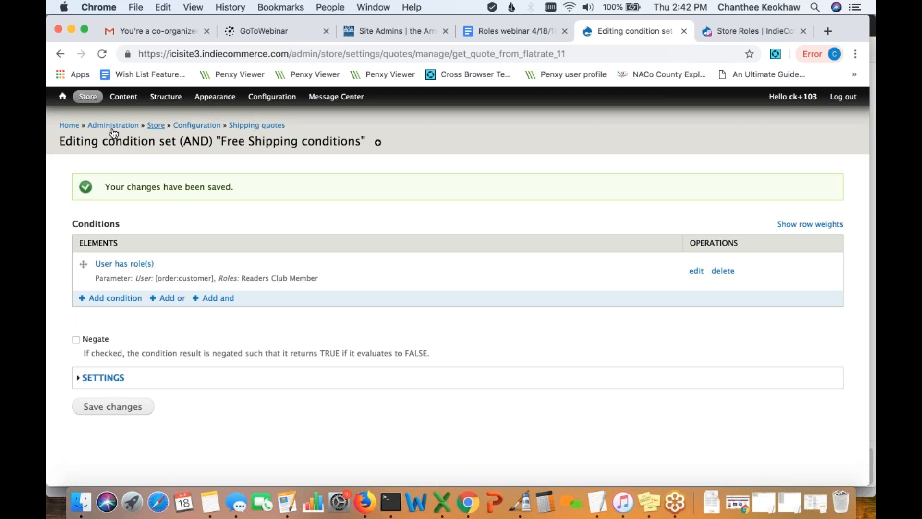
# - Return to the store home page and log out of the admin account
pyautogui.click(69, 124)
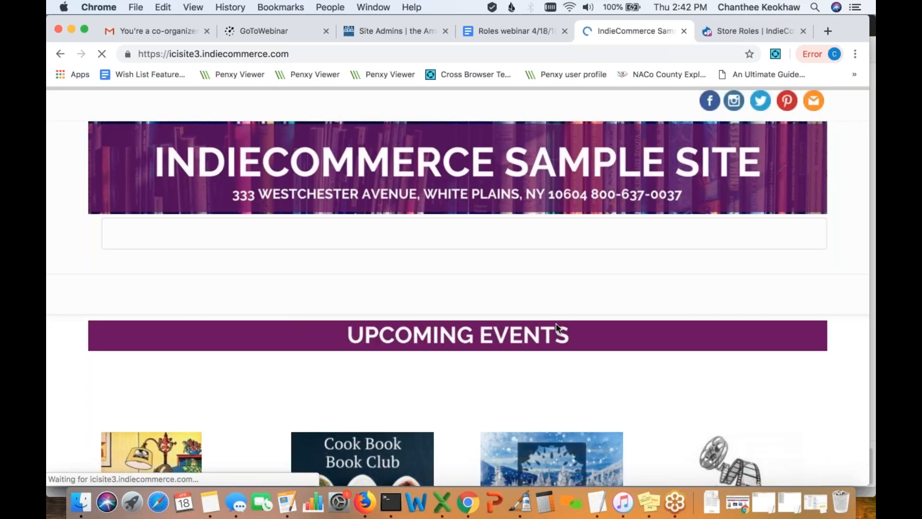
pyautogui.moveTo(551, 326)
pyautogui.scroll(-2, 553, 298)
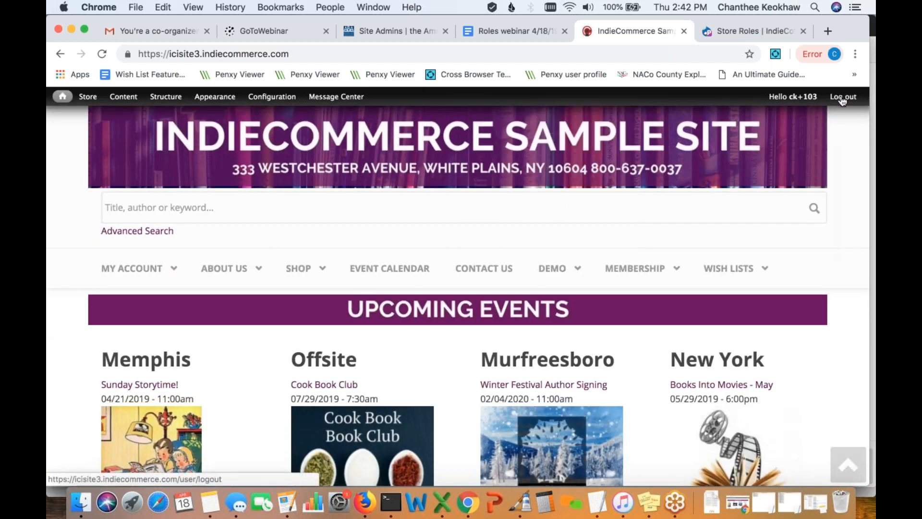
pyautogui.click(843, 98)
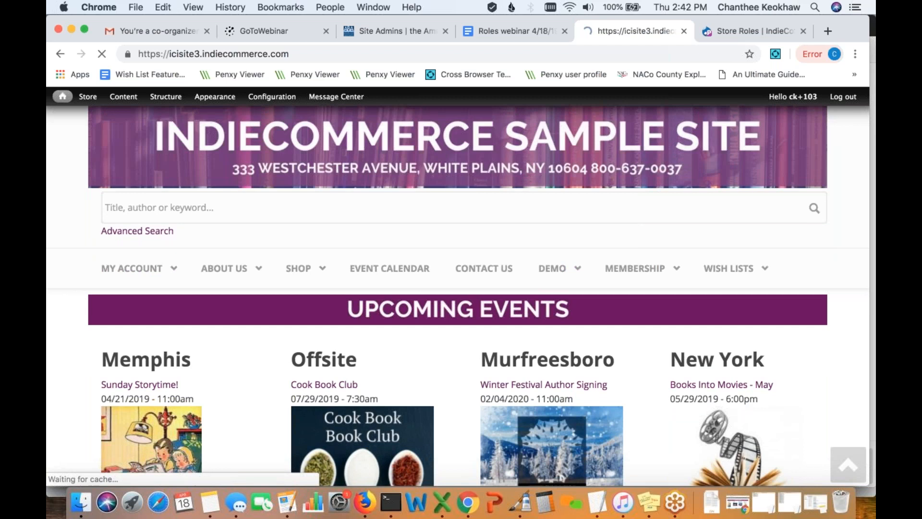
# - Add Verses for the Dead ($28.00) to the cart and proceed to checkout
pyautogui.scroll(-5, 461, 288)
pyautogui.scroll(-3, 505, 380)
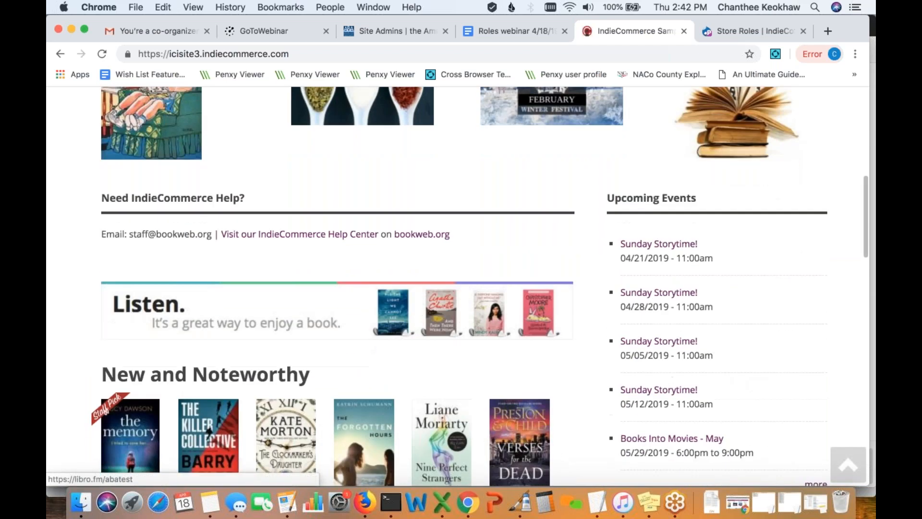
pyautogui.click(505, 382)
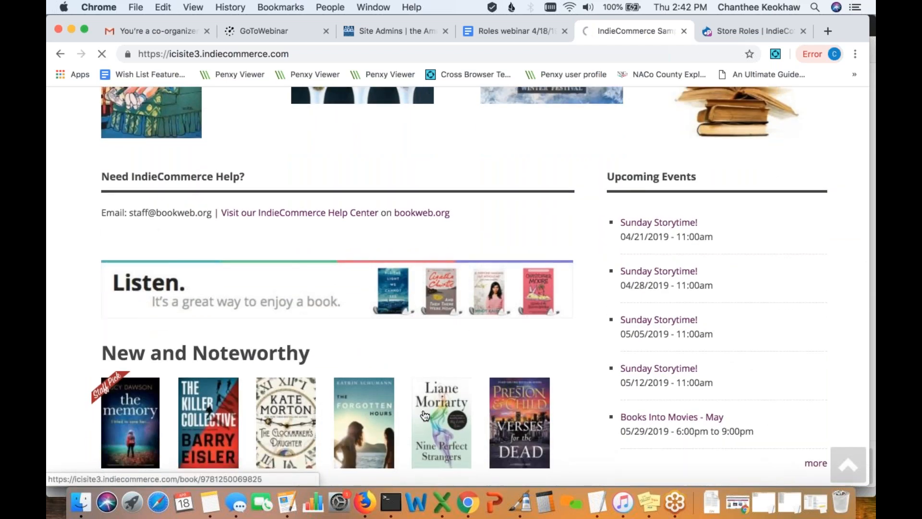
pyautogui.scroll(-3, 425, 415)
pyautogui.click(410, 351)
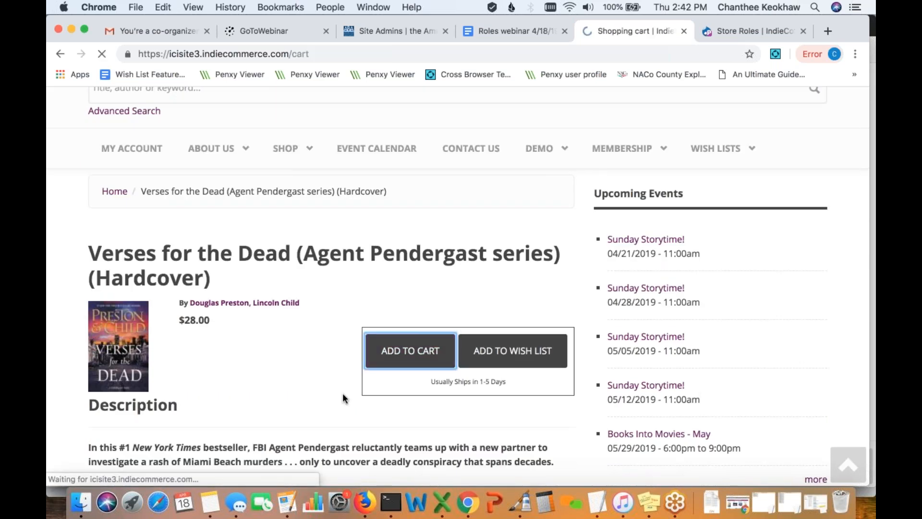
pyautogui.scroll(-5, 341, 393)
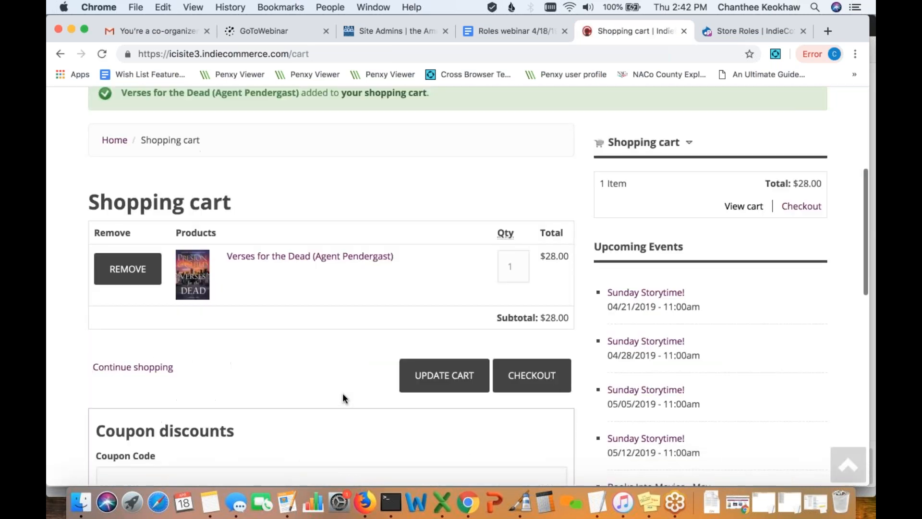
pyautogui.click(544, 389)
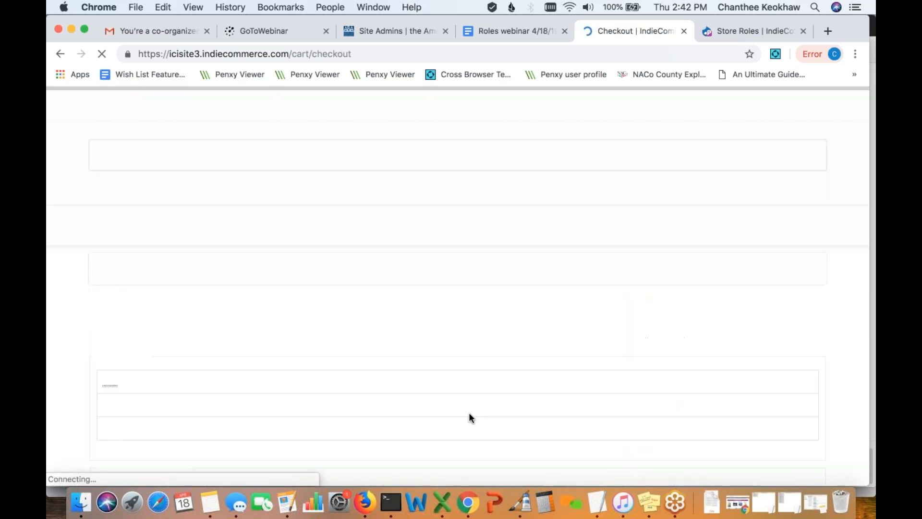
# - Calculate guest shipping quotes, confirm no free Readers Club option, then open My Account login
pyautogui.scroll(-3, 475, 412)
pyautogui.scroll(-7, 475, 412)
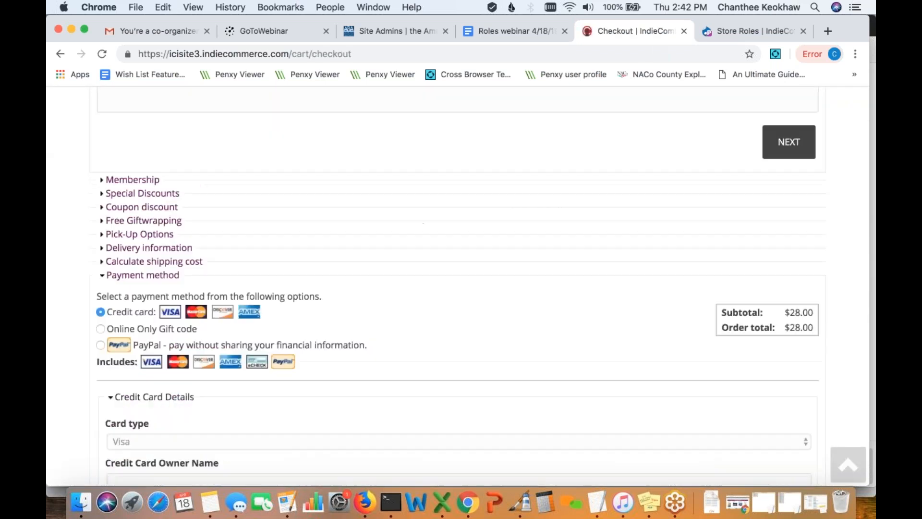
pyautogui.click(192, 264)
pyautogui.scroll(-1, 261, 270)
pyautogui.click(258, 266)
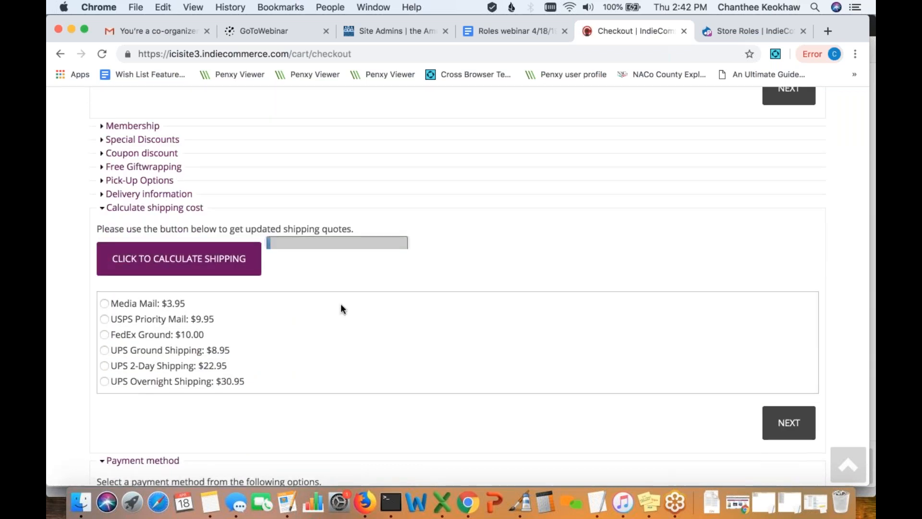
pyautogui.scroll(-1, 403, 346)
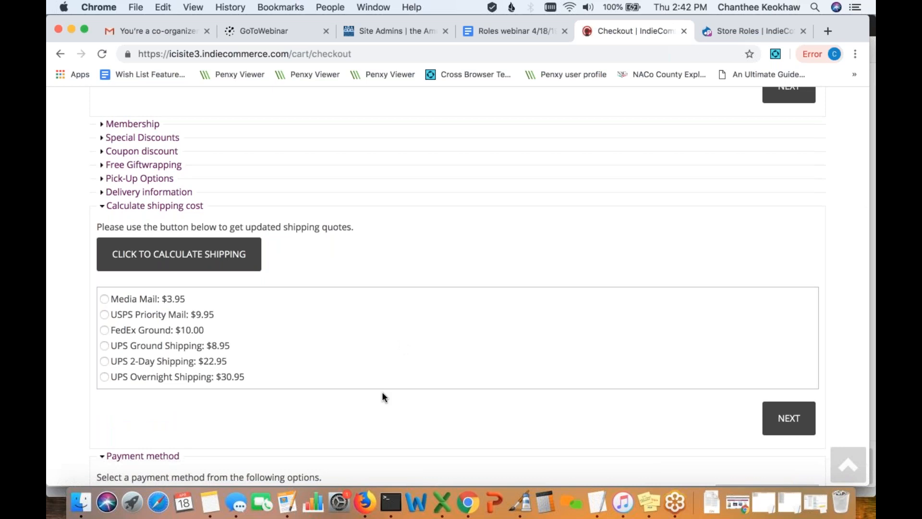
pyautogui.scroll(6, 383, 394)
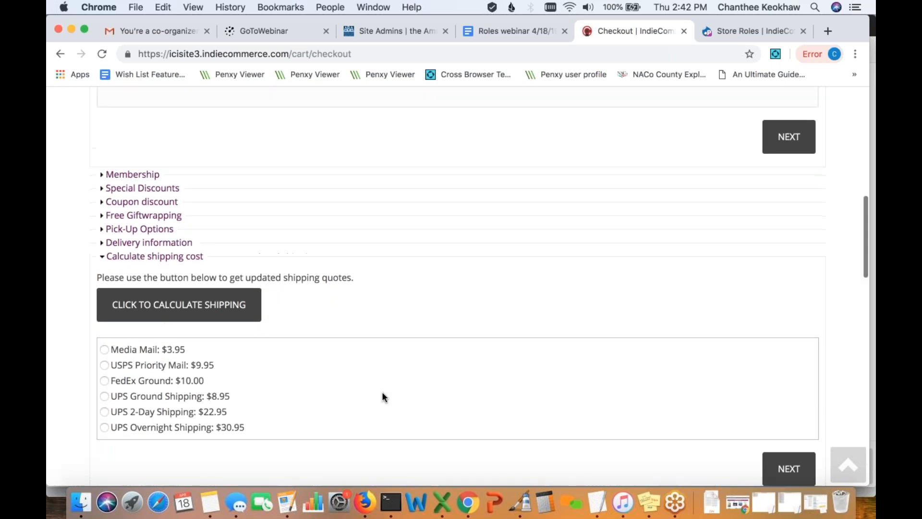
pyautogui.scroll(5, 382, 391)
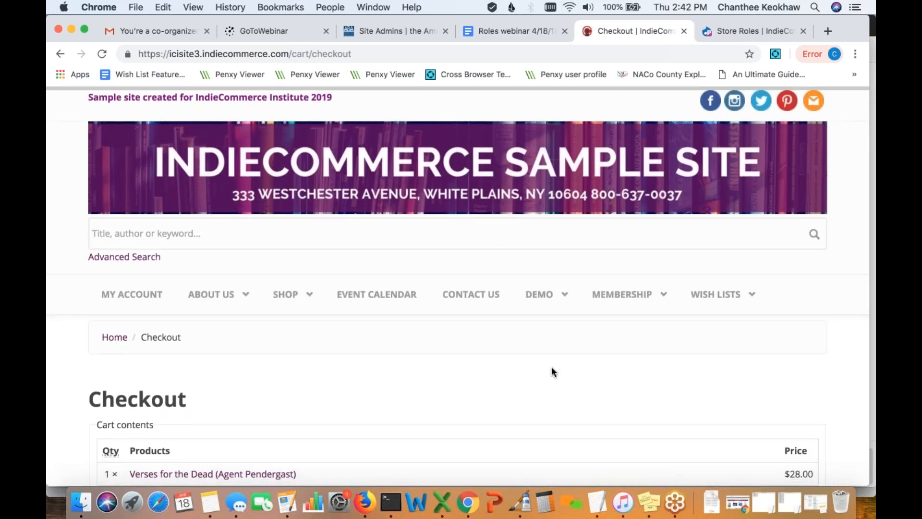
pyautogui.click(134, 297)
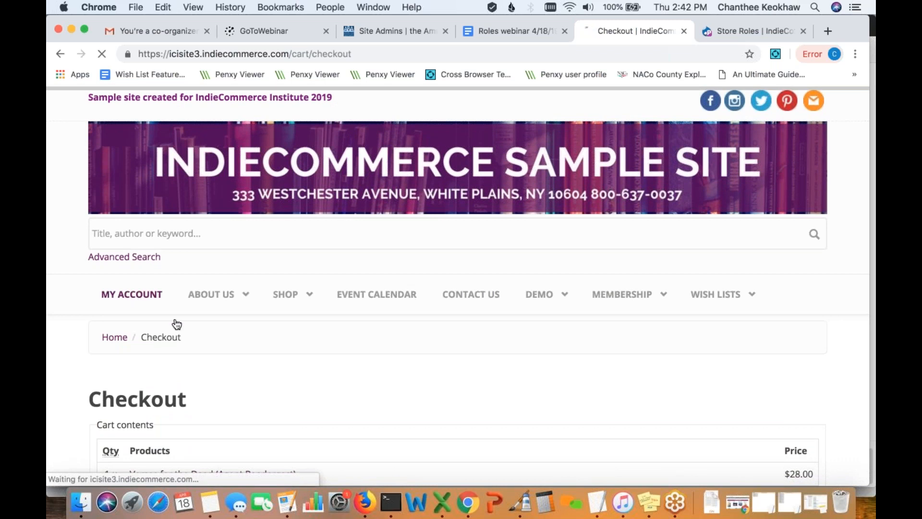
pyautogui.scroll(-2, 385, 379)
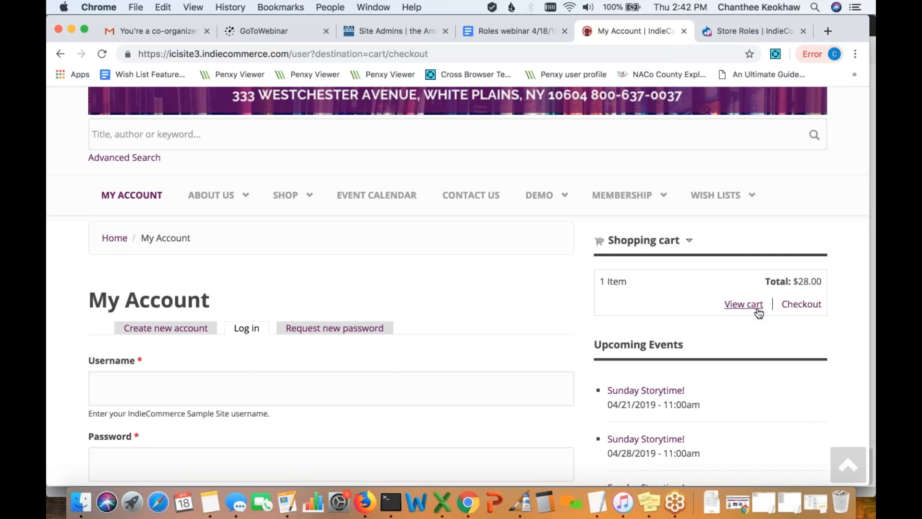
# - Apply coupon SAVE10RCM in the cart as a guest; the $28.00 subtotal stays undiscounted
pyautogui.click(750, 309)
pyautogui.scroll(-3, 355, 320)
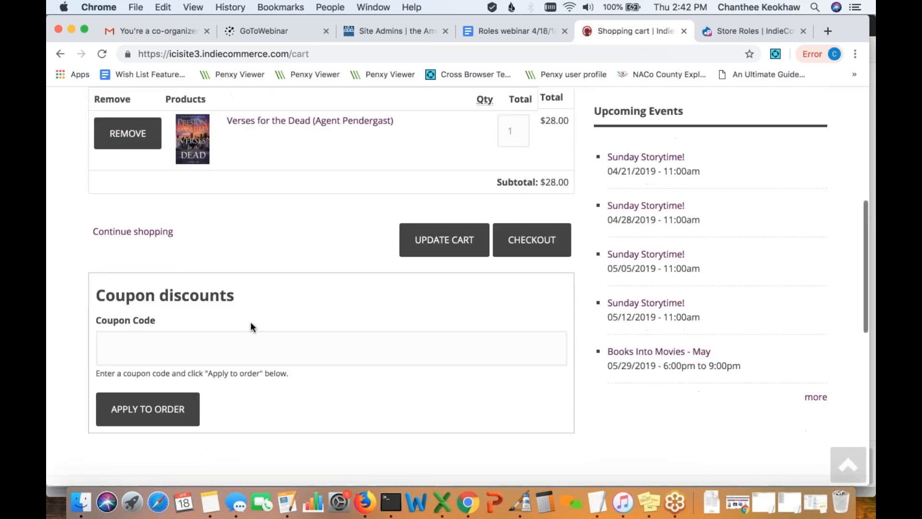
pyautogui.click(170, 345)
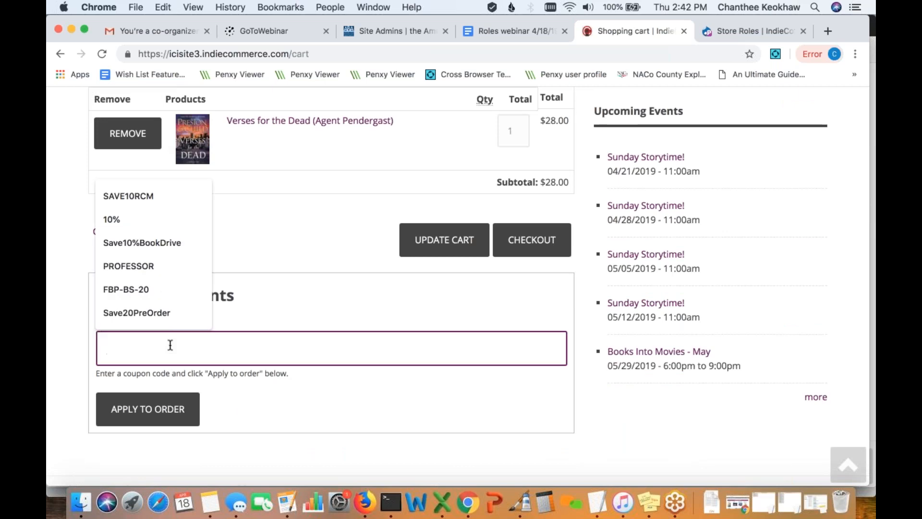
pyautogui.click(144, 196)
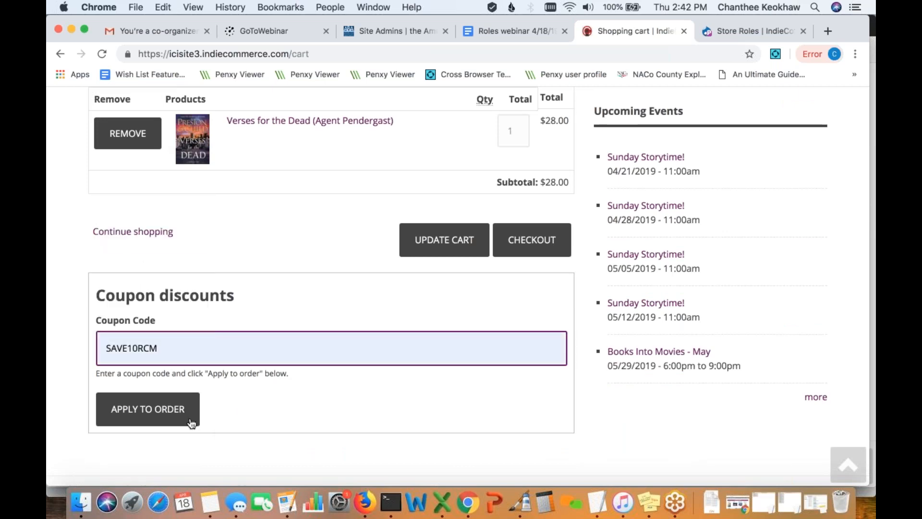
pyautogui.click(191, 422)
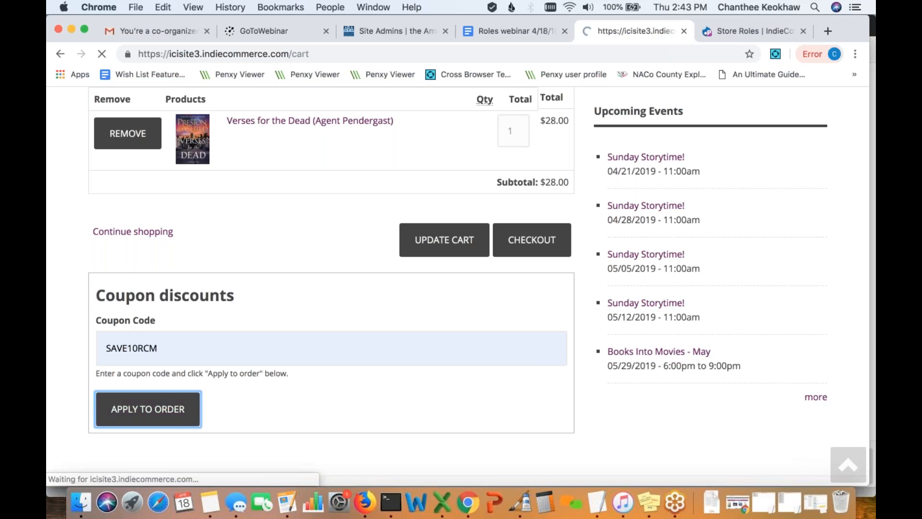
pyautogui.scroll(6, 457, 285)
pyautogui.scroll(-2, 457, 286)
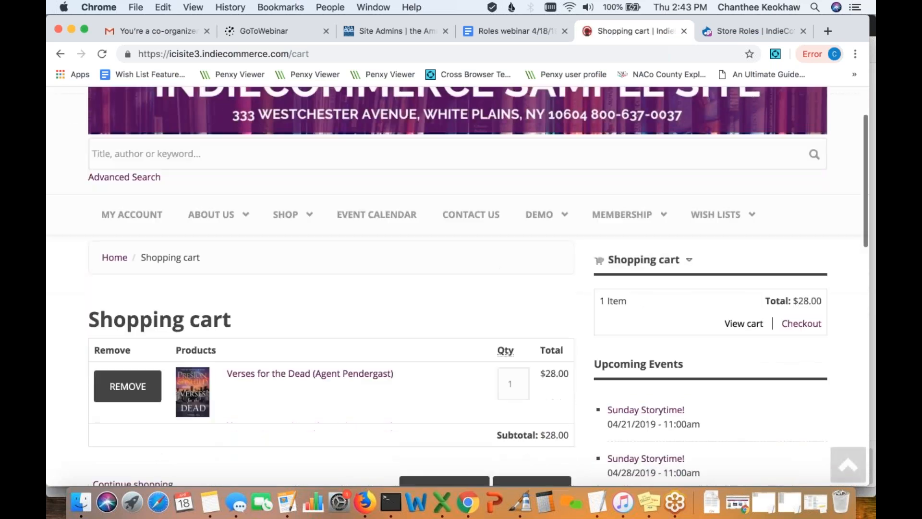
pyautogui.scroll(-7, 457, 286)
pyautogui.scroll(1, 457, 285)
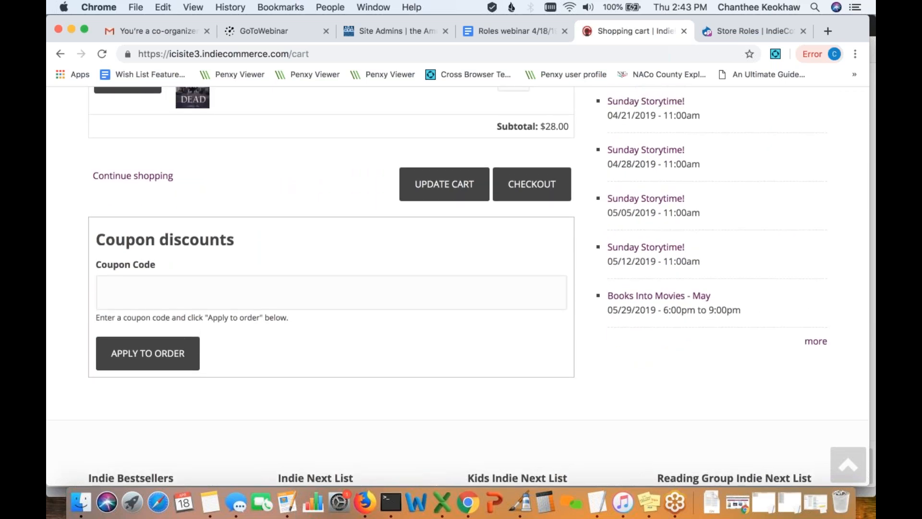
pyautogui.scroll(3, 457, 286)
# - Proceed to checkout and look over the guest checkout page
pyautogui.click(551, 326)
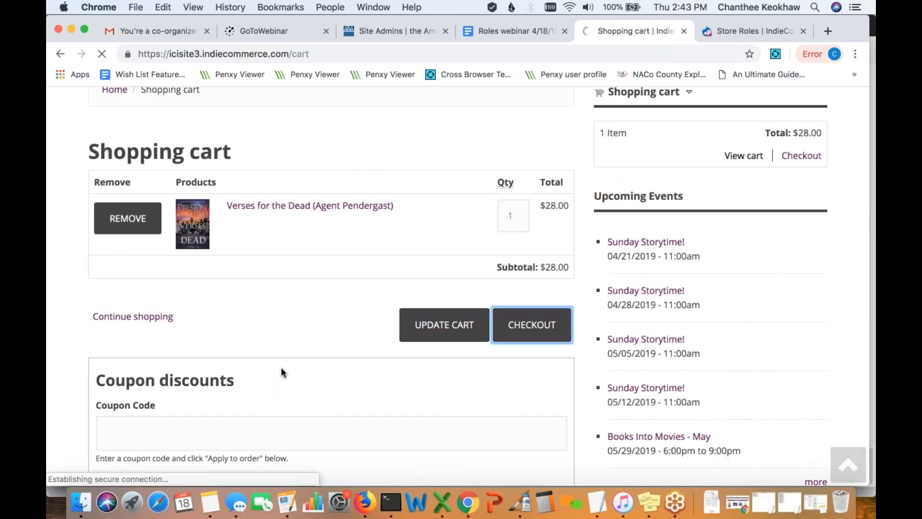
pyautogui.scroll(-7, 279, 371)
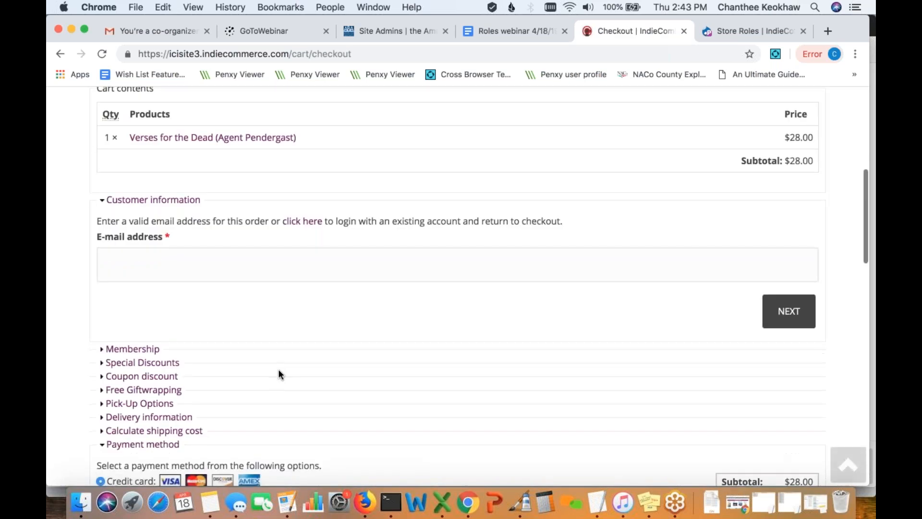
pyautogui.scroll(-5, 279, 374)
pyautogui.scroll(2, 279, 374)
pyautogui.scroll(-3, 279, 373)
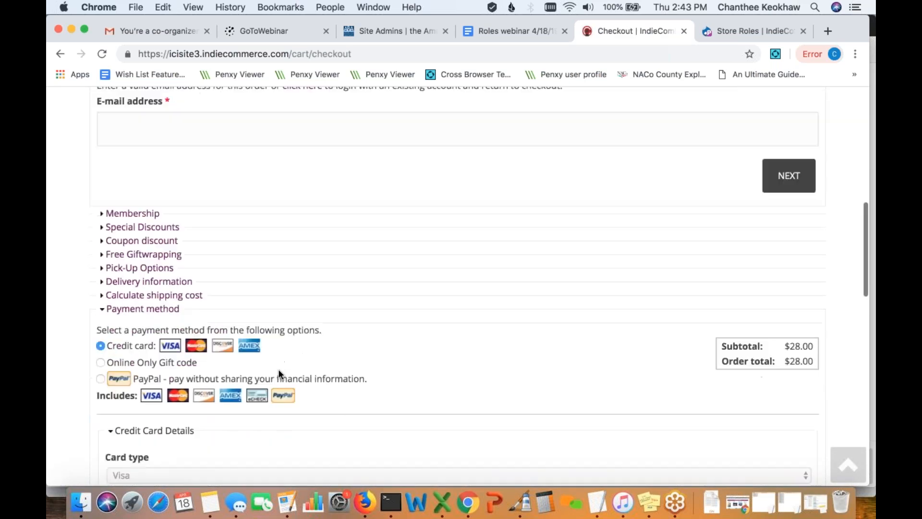
# - Apply coupon code SAVE10RCM to the order from the Coupon discount section
pyautogui.click(164, 233)
pyautogui.click(153, 297)
pyautogui.write('SAVE10RCM')
pyautogui.click(158, 356)
# - Confirm shipping starts at Media Mail $3.95 and the total stays $28.00, then return home
pyautogui.scroll(-3, 356, 380)
pyautogui.scroll(-3, 250, 345)
pyautogui.scroll(2, 250, 345)
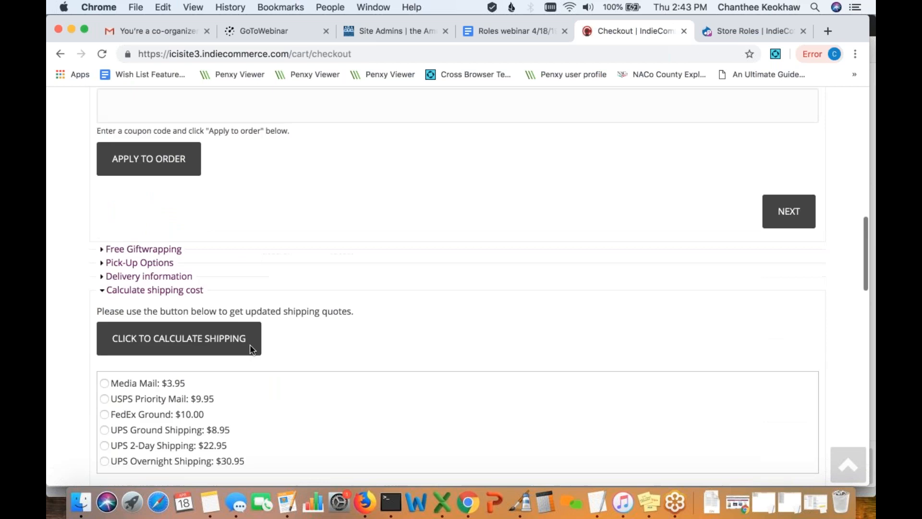
pyautogui.scroll(1, 175, 319)
pyautogui.scroll(-7, 208, 320)
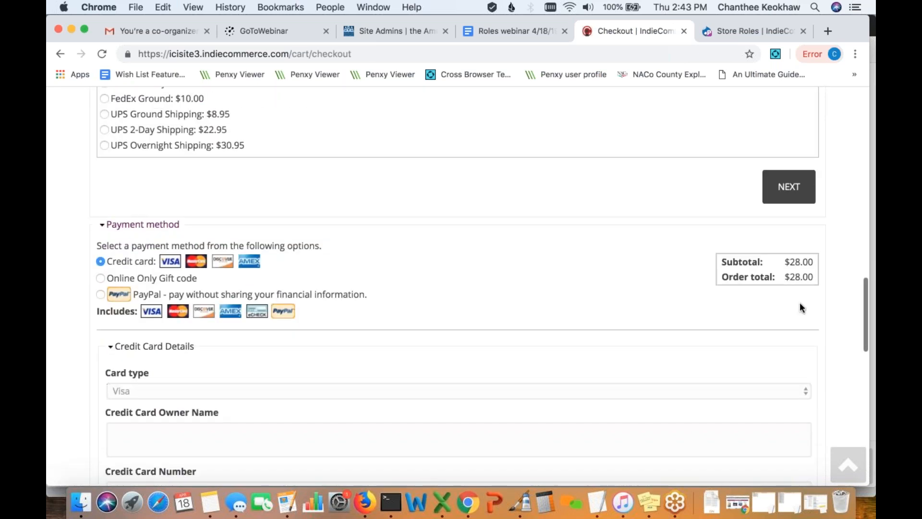
pyautogui.scroll(1, 623, 307)
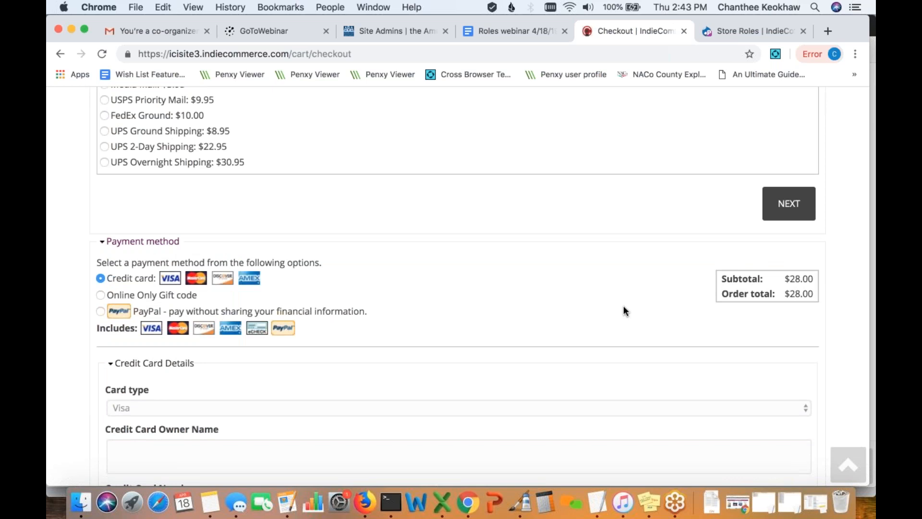
pyautogui.scroll(20, 623, 305)
pyautogui.click(376, 180)
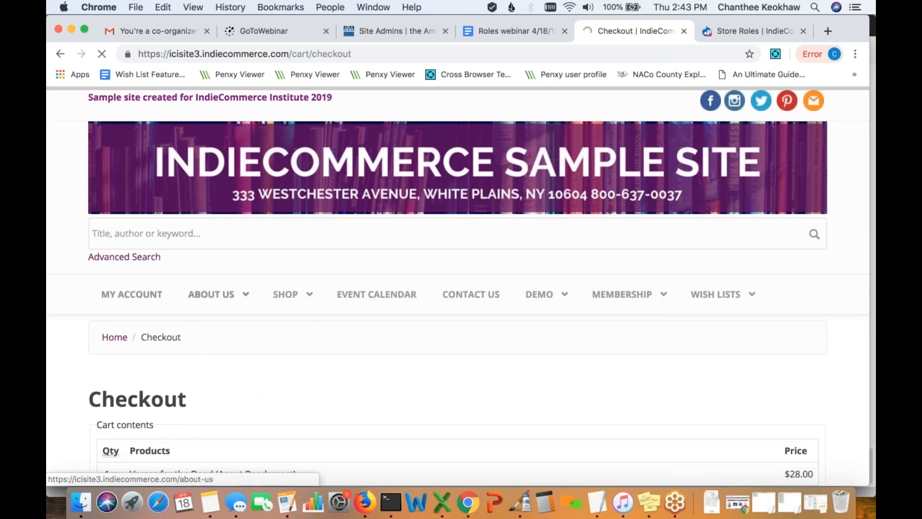
# - Log in as the Readers Club member test account using its saved username and password
pyautogui.click(134, 295)
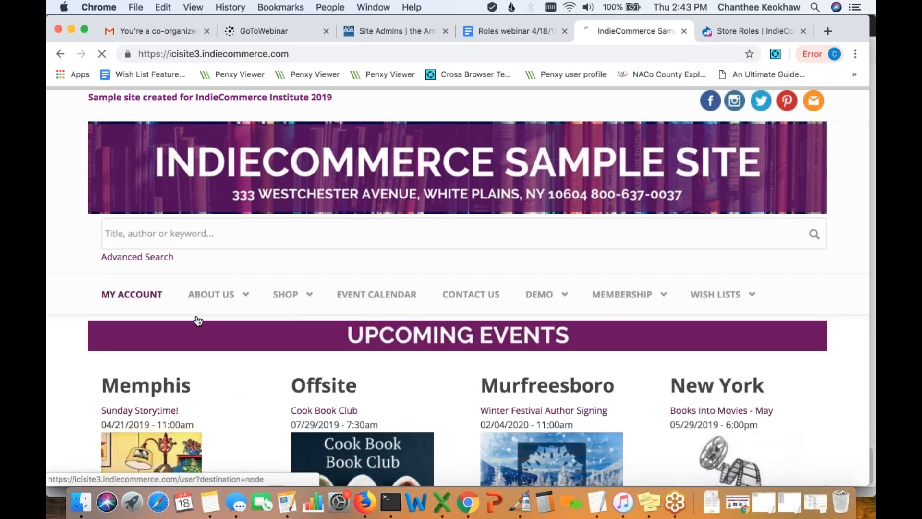
pyautogui.scroll(-5, 308, 336)
pyautogui.click(260, 314)
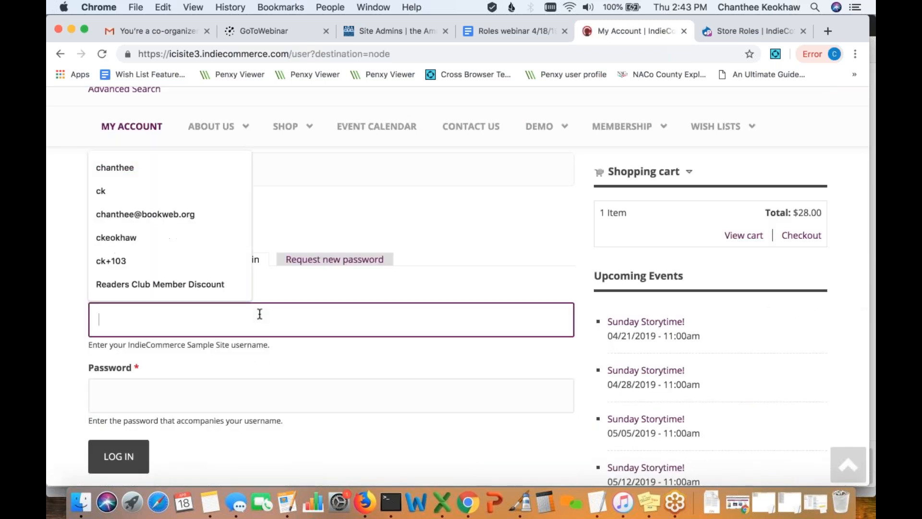
pyautogui.click(200, 190)
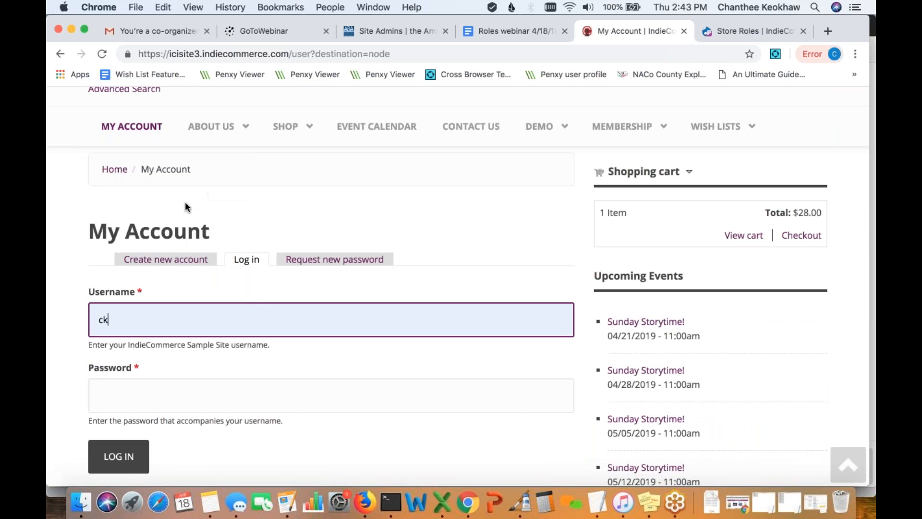
pyautogui.click(144, 324)
pyautogui.click(115, 165)
pyautogui.scroll(-3, 216, 309)
pyautogui.click(218, 309)
pyautogui.write('***')
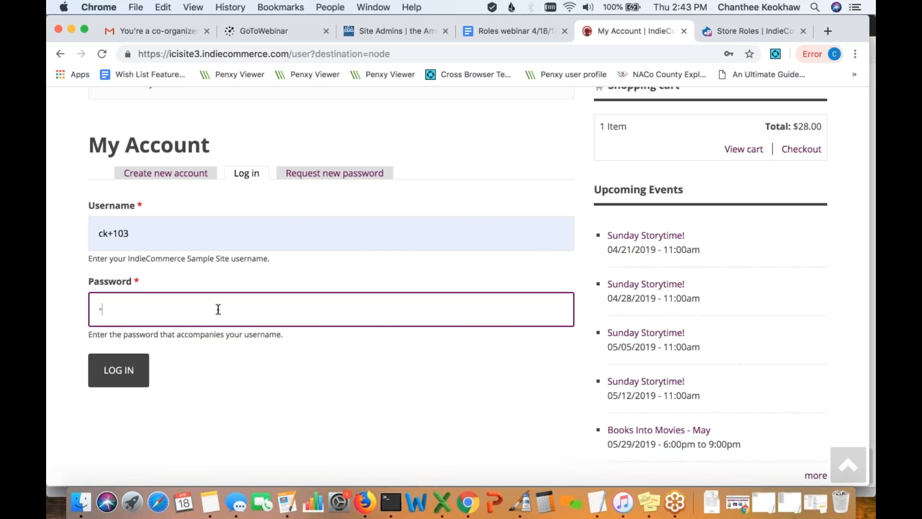
pyautogui.write('********')
pyautogui.click(128, 368)
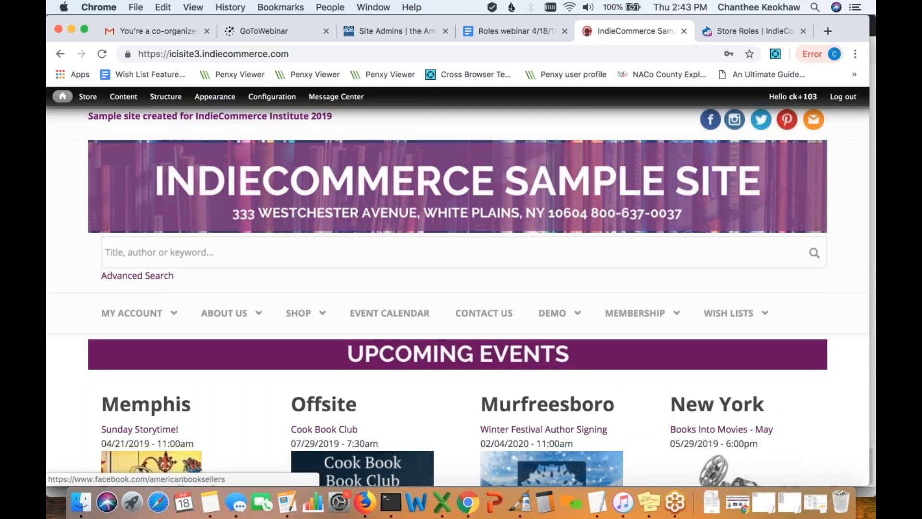
# - Open the shopping cart and proceed to checkout as the member
pyautogui.scroll(-10, 552, 307)
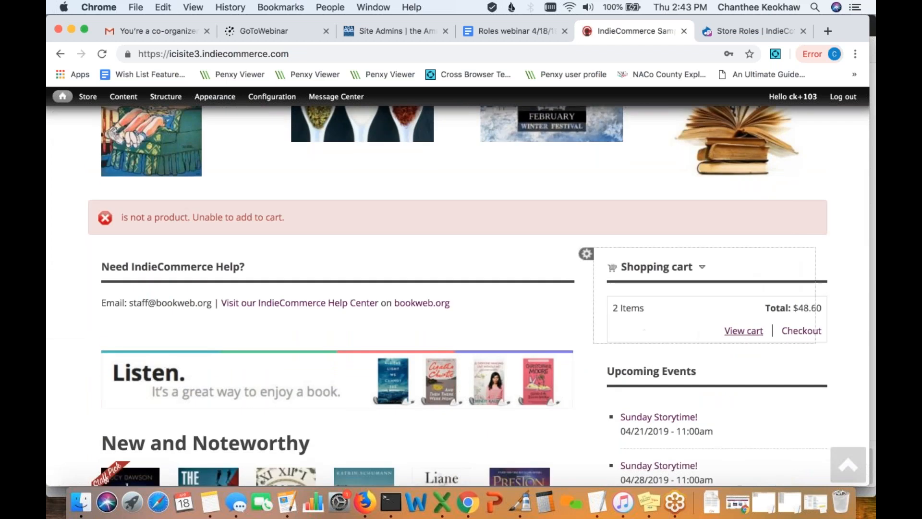
pyautogui.click(743, 331)
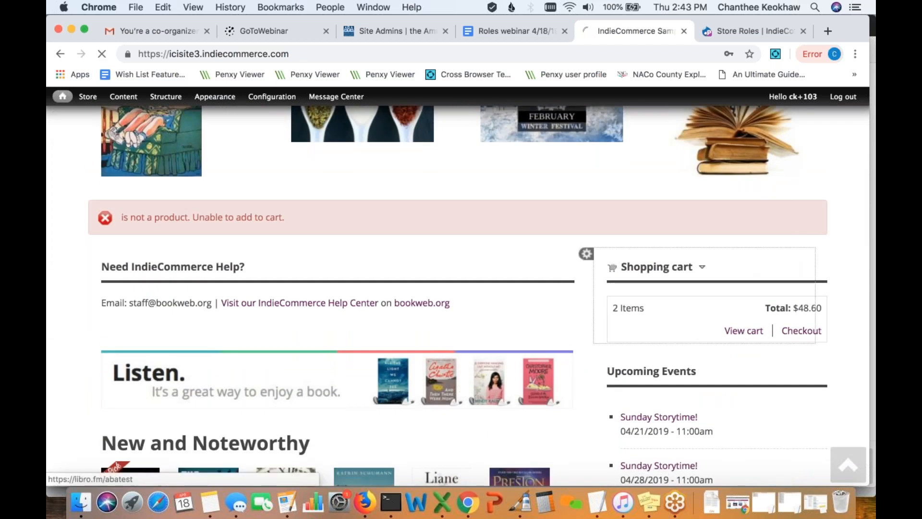
pyautogui.scroll(-6, 291, 307)
pyautogui.scroll(-2, 389, 332)
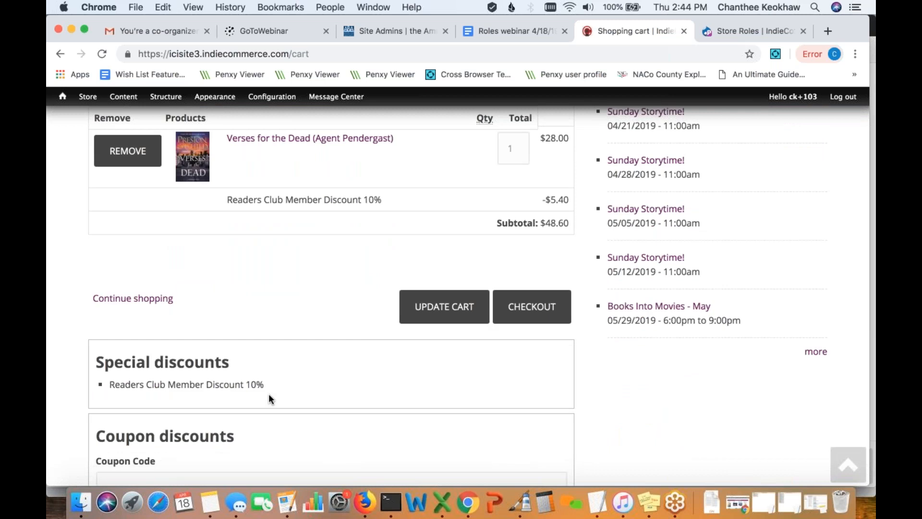
pyautogui.click(531, 318)
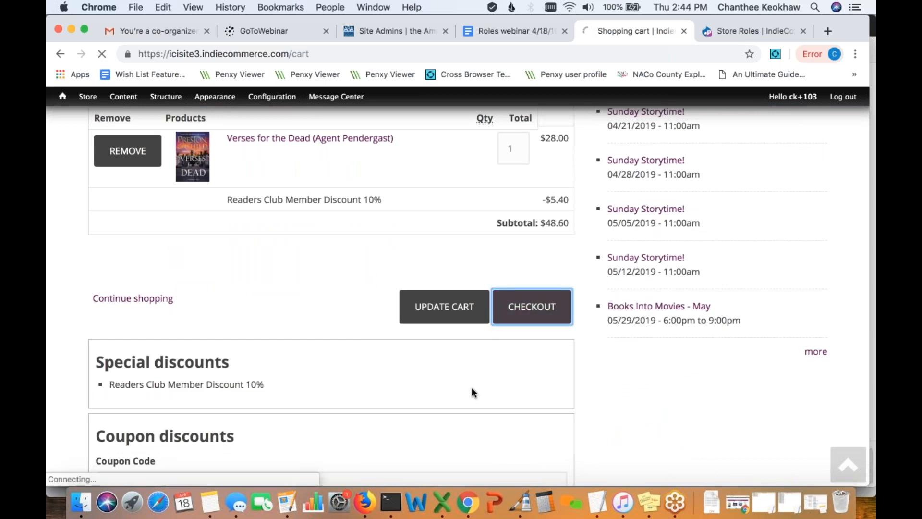
# - Calculate shipping costs so Readers Club Free Shipping appears at $0.00
pyautogui.scroll(-10, 472, 388)
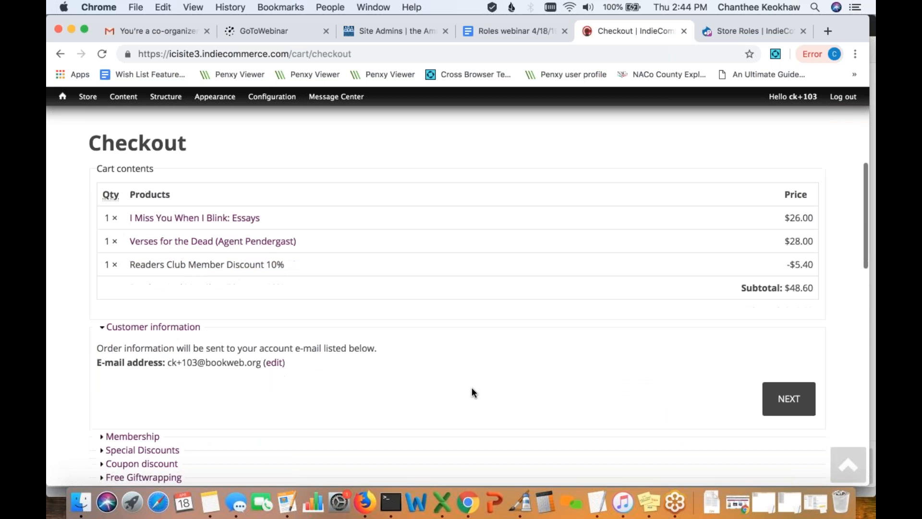
pyautogui.scroll(1, 354, 341)
pyautogui.scroll(-1, 269, 339)
pyautogui.scroll(-1, 165, 314)
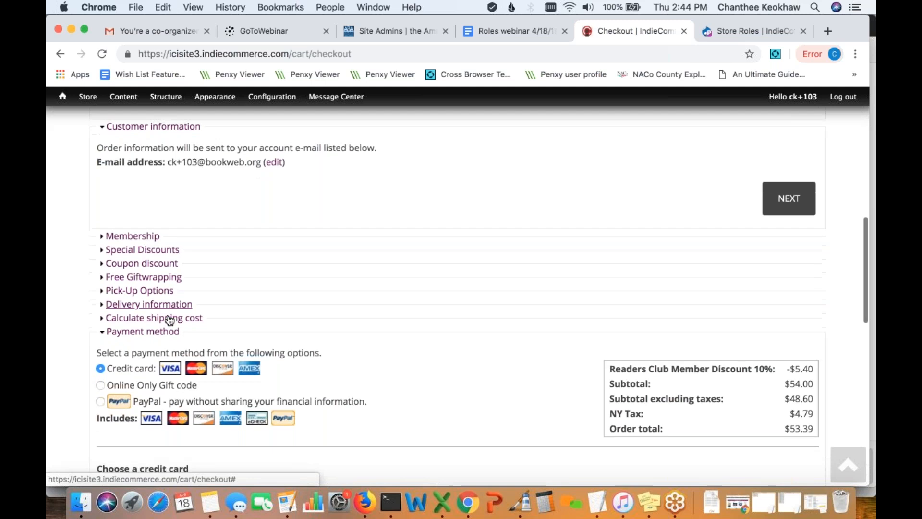
pyautogui.click(170, 317)
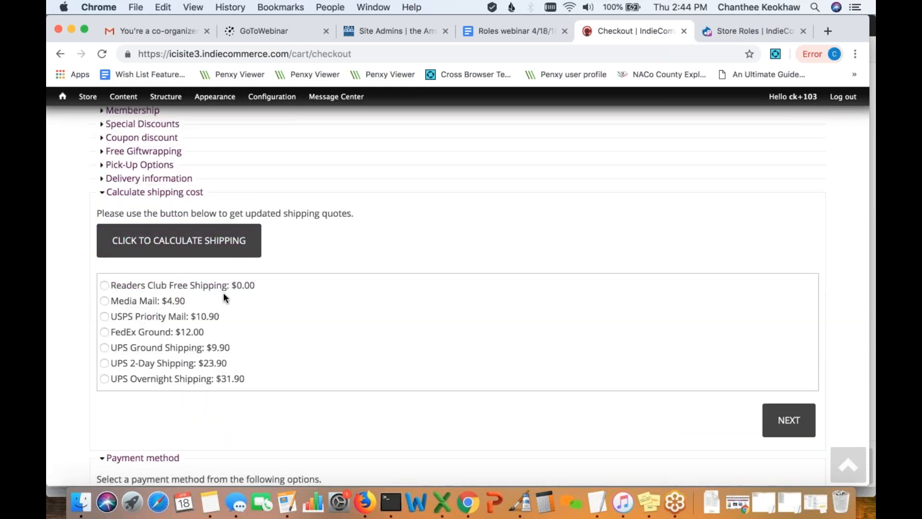
pyautogui.click(229, 249)
# - Select Readers Club Free Shipping and check the order total of $53.39 with $4.79 NY tax
pyautogui.click(105, 285)
pyautogui.scroll(-5, 541, 405)
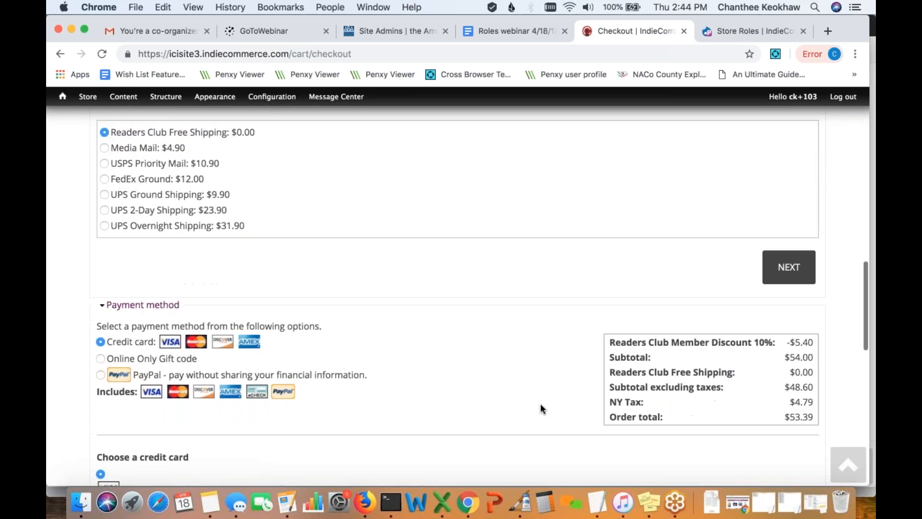
pyautogui.scroll(-10, 540, 408)
pyautogui.scroll(6, 541, 407)
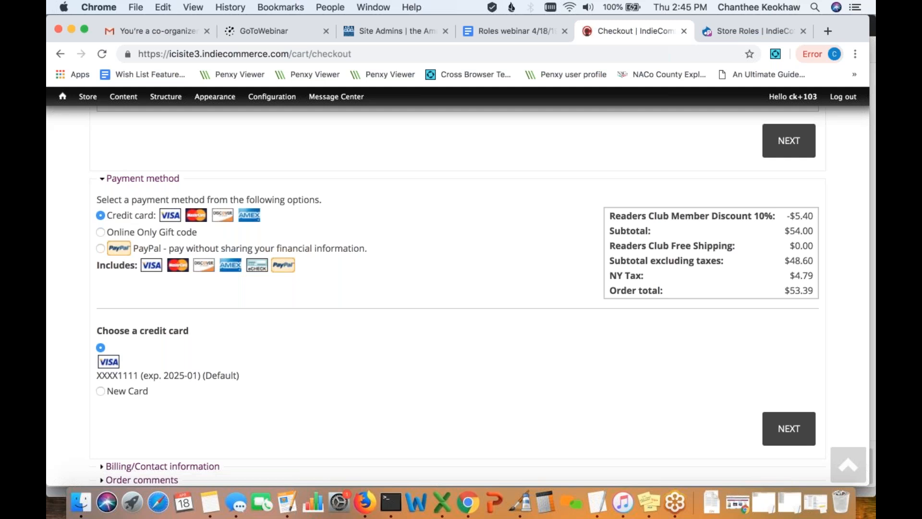
pyautogui.scroll(18, 457, 295)
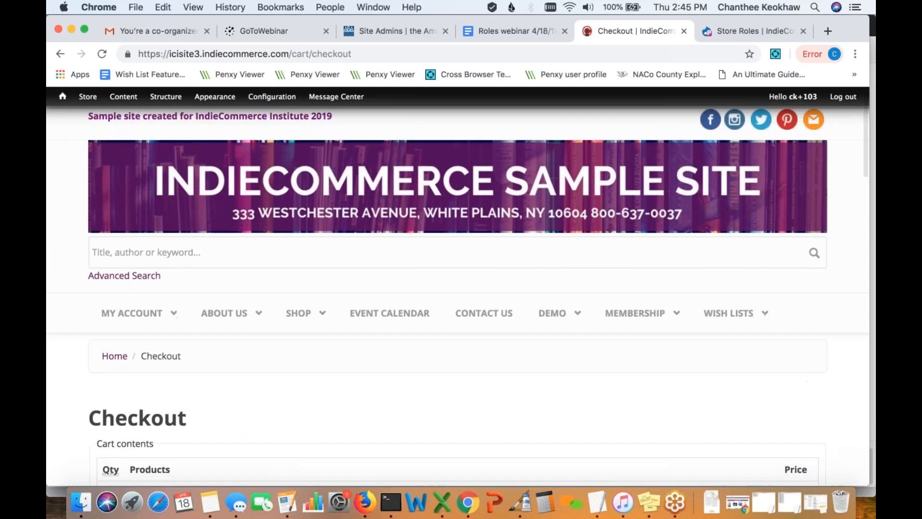
# - Return to the storefront and check the cart block shows 2 items totalling $48.60
pyautogui.click(388, 183)
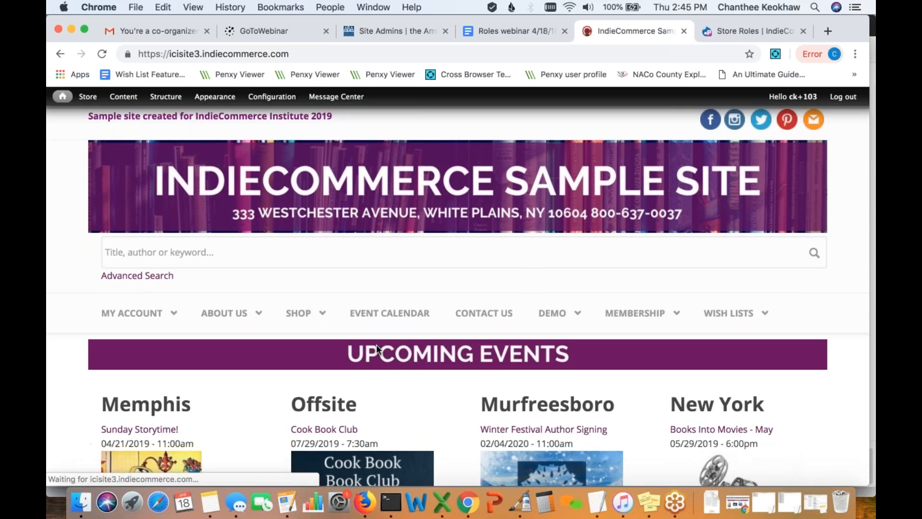
pyautogui.scroll(-3, 376, 344)
pyautogui.scroll(-3, 375, 344)
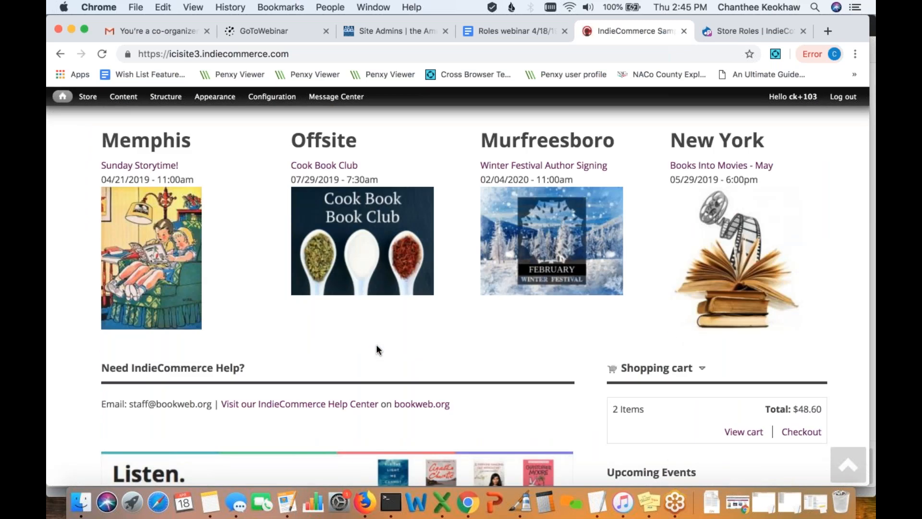
pyautogui.scroll(-3, 377, 349)
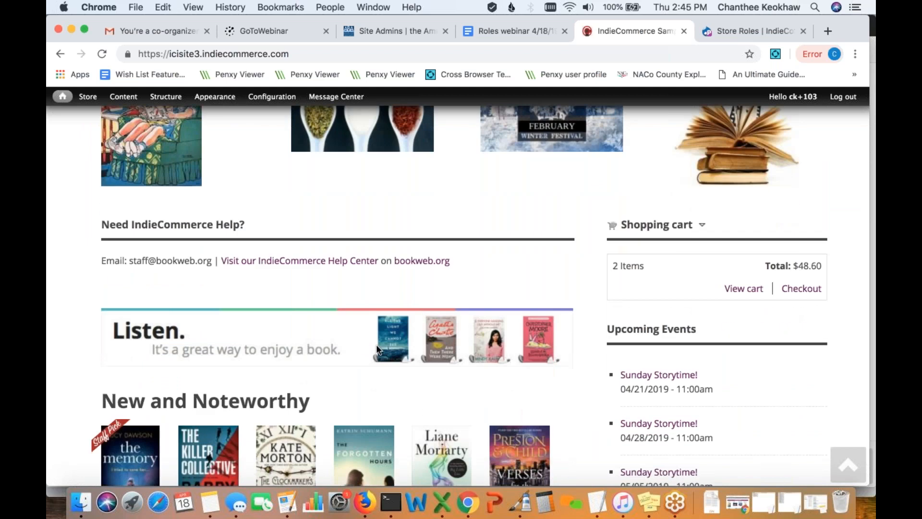
pyautogui.scroll(-1, 377, 350)
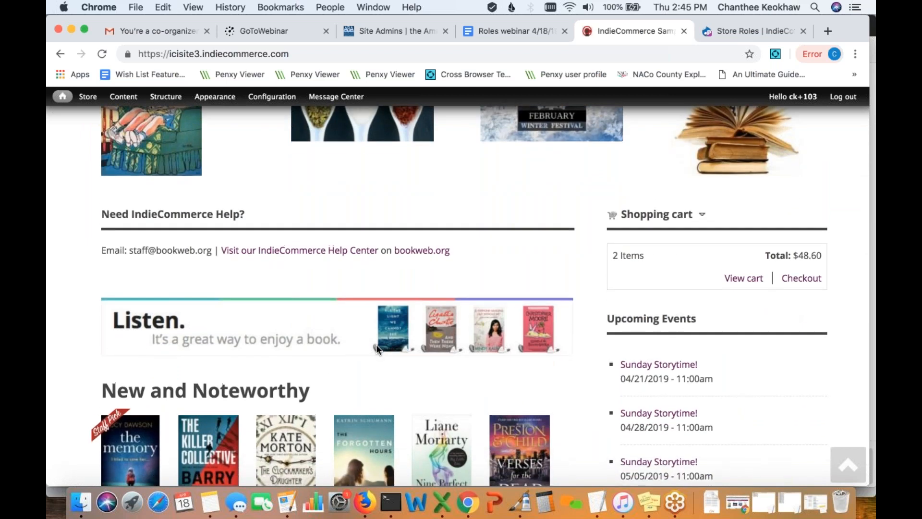
pyautogui.scroll(1, 376, 345)
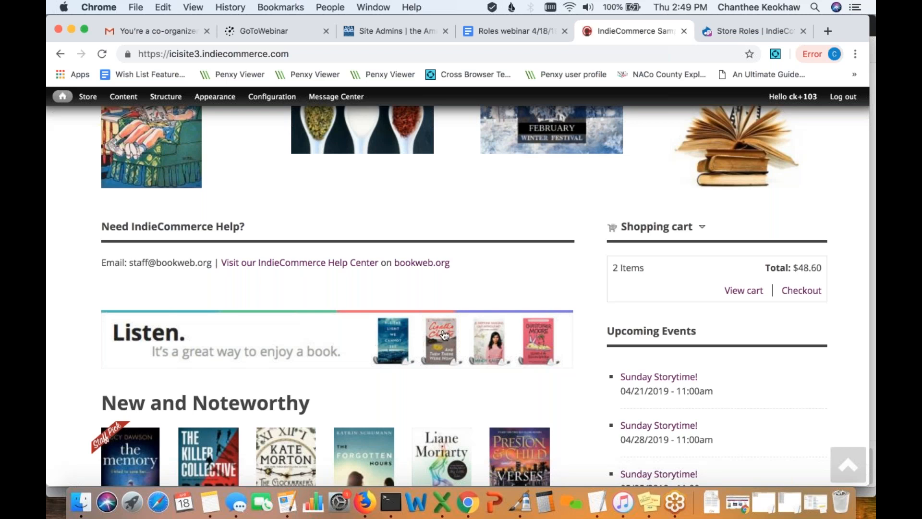
pyautogui.scroll(1, 480, 288)
# - Open Store Roles Settings and enable 'Assign Role to multiple users' on the Assign Role tab
pyautogui.moveTo(88, 96)
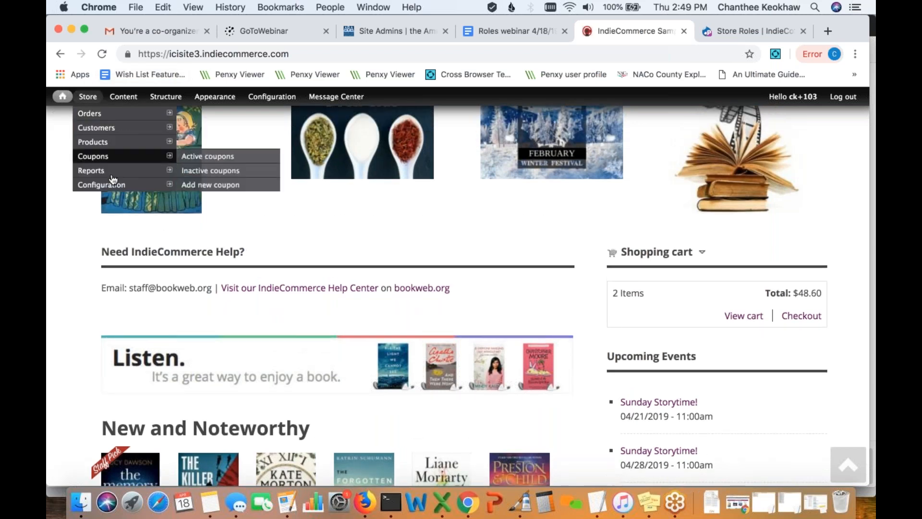
pyautogui.moveTo(129, 186)
pyautogui.click(209, 452)
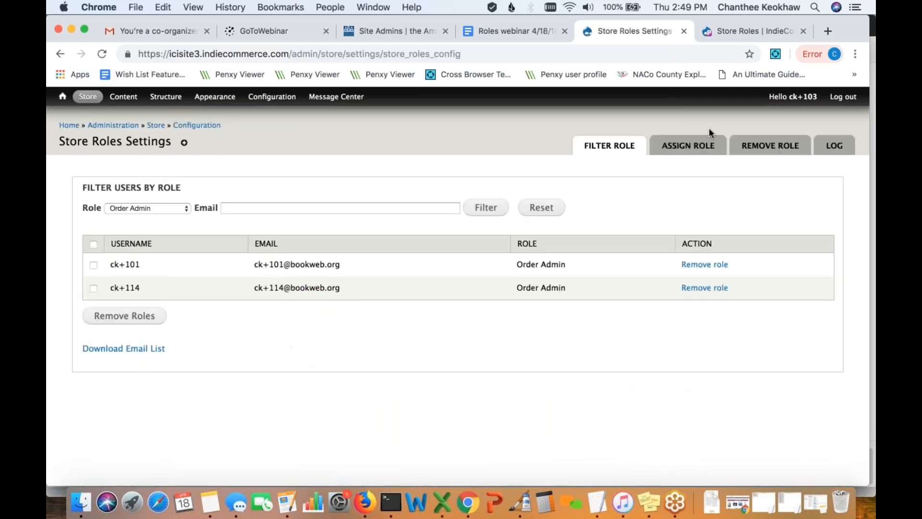
pyautogui.click(684, 145)
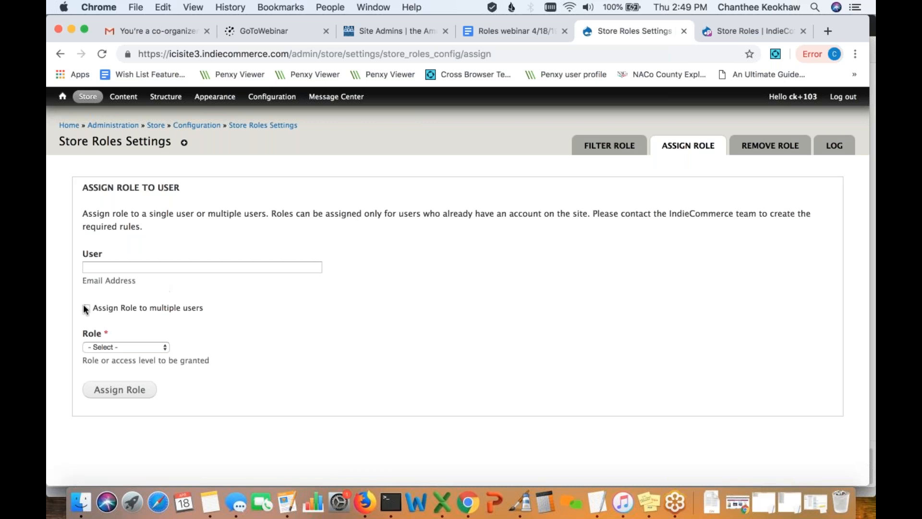
pyautogui.click(85, 307)
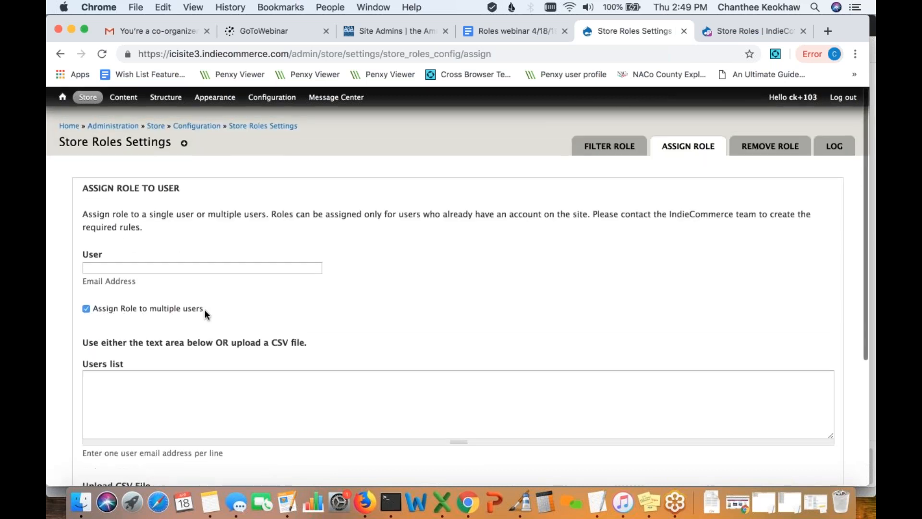
# - Enable 'Remove role from multiple users' on the Remove Role tab and review the form
pyautogui.click(768, 145)
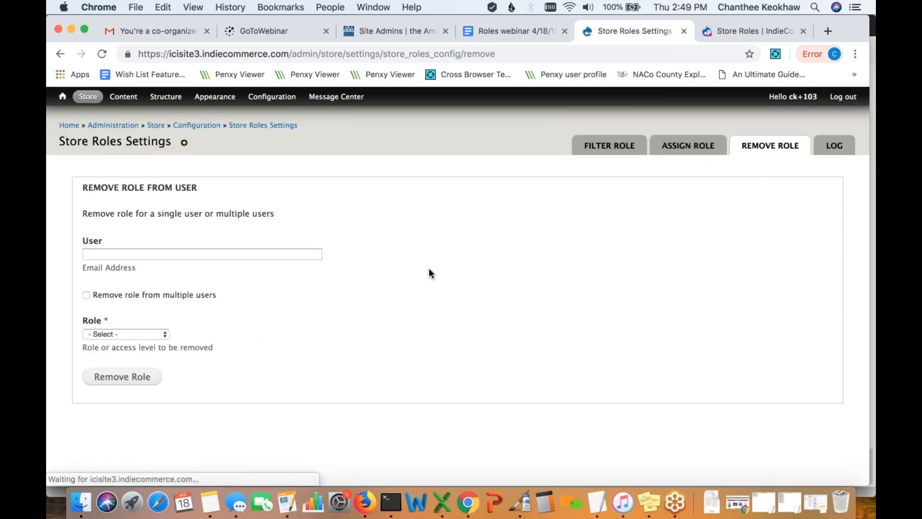
pyautogui.click(87, 295)
pyautogui.scroll(-1, 200, 346)
pyautogui.scroll(-1, 201, 348)
pyautogui.scroll(1, 201, 348)
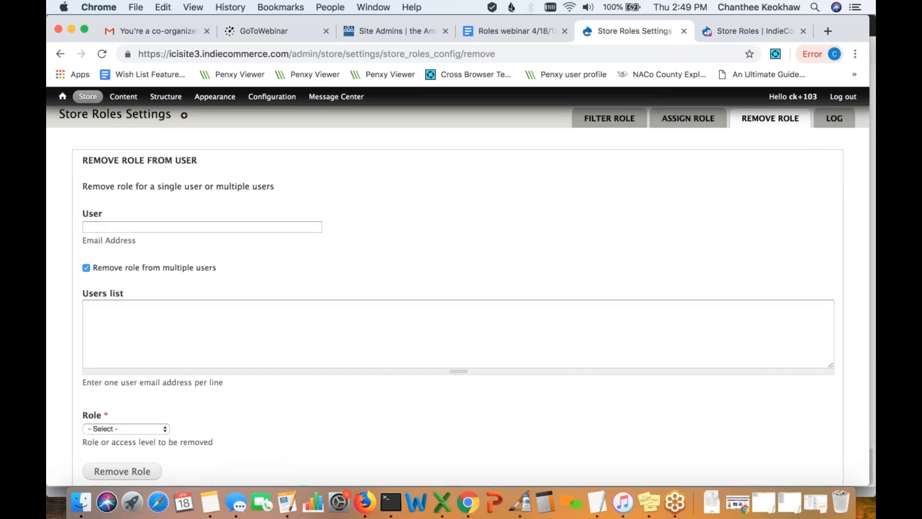